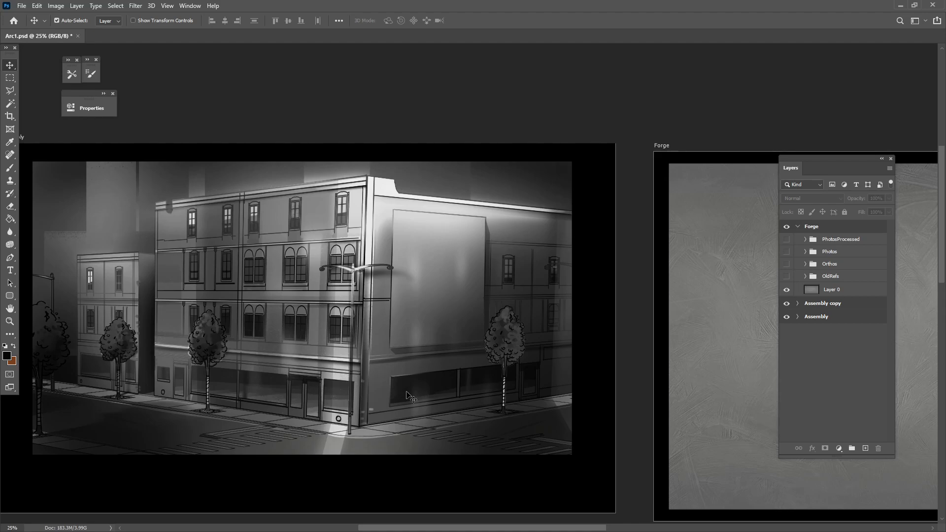
{"action": "left_click_drag", "start_coordinate": [337, 351], "coordinate": [401, 339]}
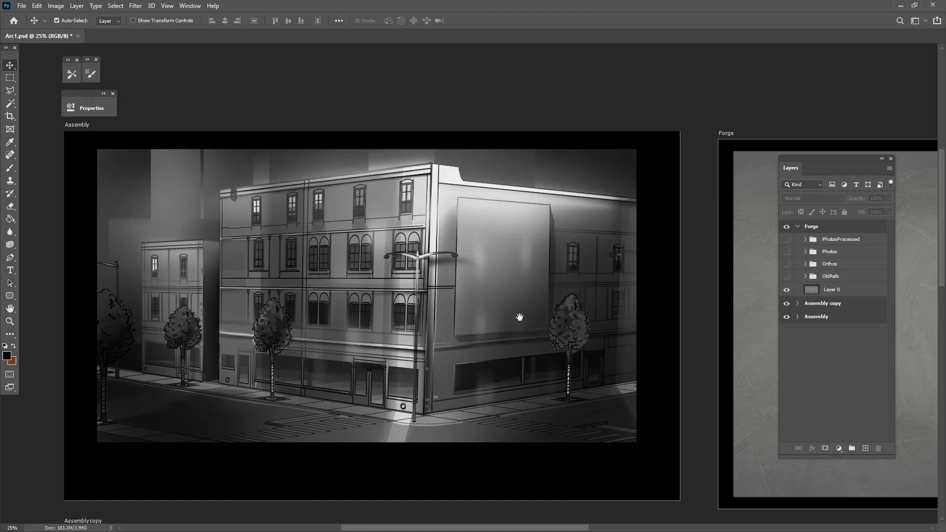
{"action": "left_click_drag", "start_coordinate": [515, 316], "coordinate": [409, 330]}
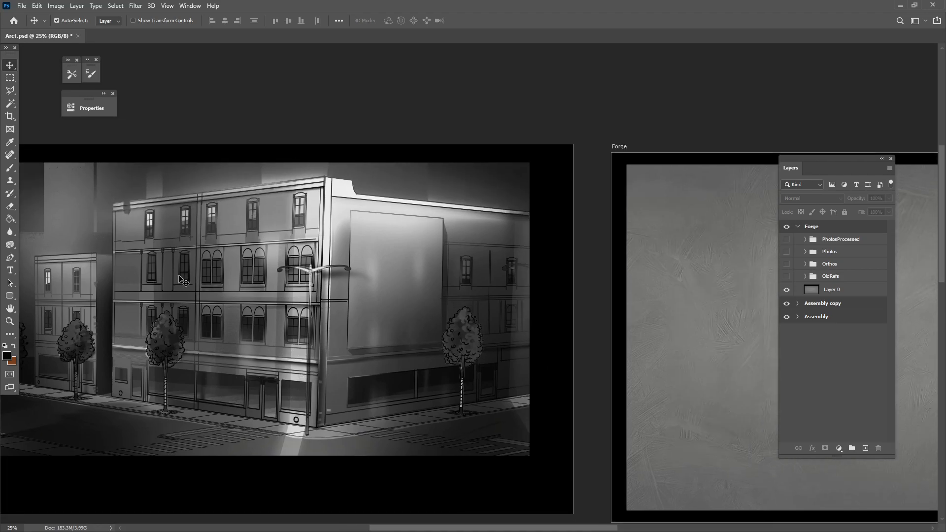
{"action": "left_click_drag", "start_coordinate": [413, 472], "coordinate": [456, 470]}
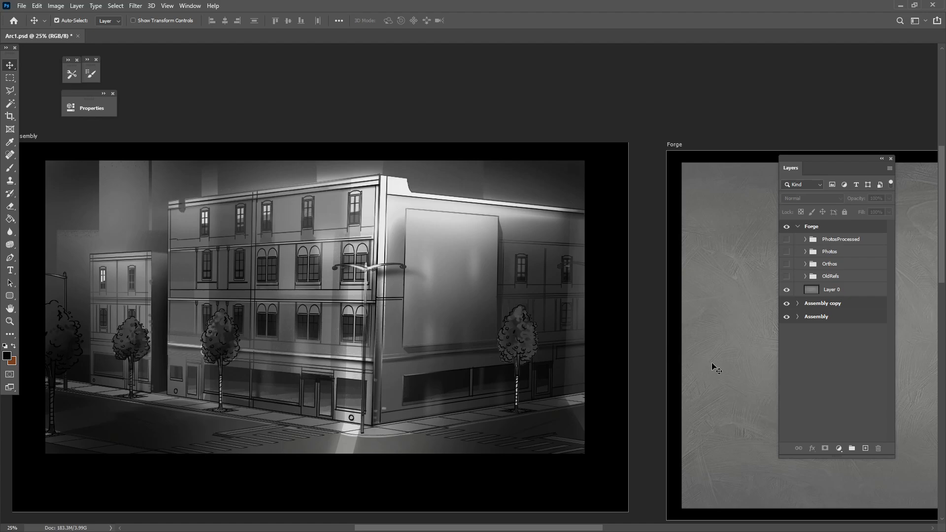
Move the Forge artboard up so its top edge lines up with the Assembly artboard
{"action": "left_click_drag", "start_coordinate": [701, 357], "coordinate": [249, 363]}
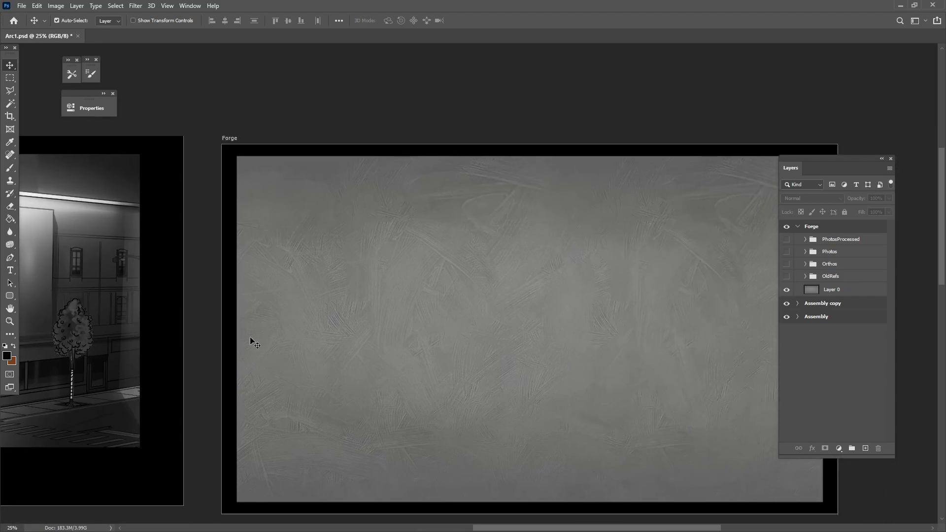
{"action": "left_click_drag", "start_coordinate": [228, 140], "coordinate": [227, 133]}
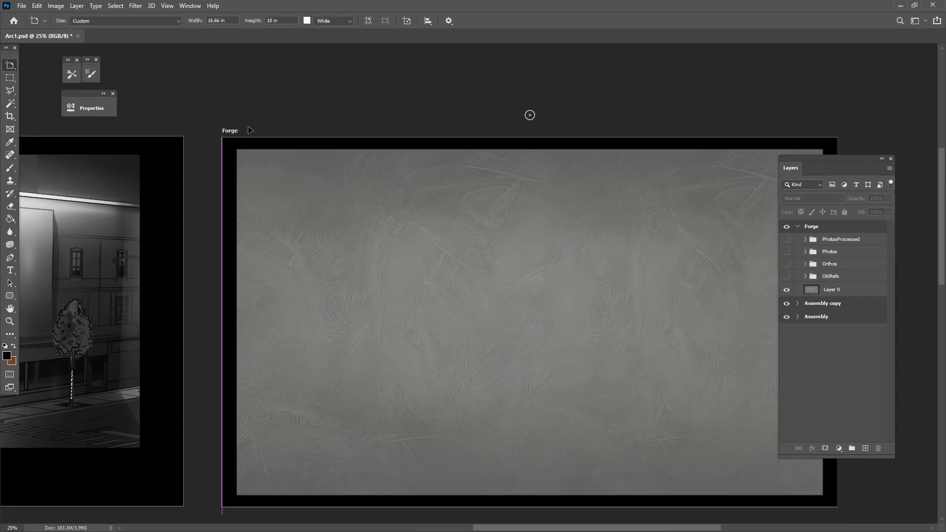
{"action": "left_click_drag", "start_coordinate": [598, 345], "coordinate": [573, 349]}
Show and expand the Photos group on the Forge artboard, and hide its Bricks group, Road layer and CityBG layer
{"action": "left_click", "coordinate": [786, 251]}
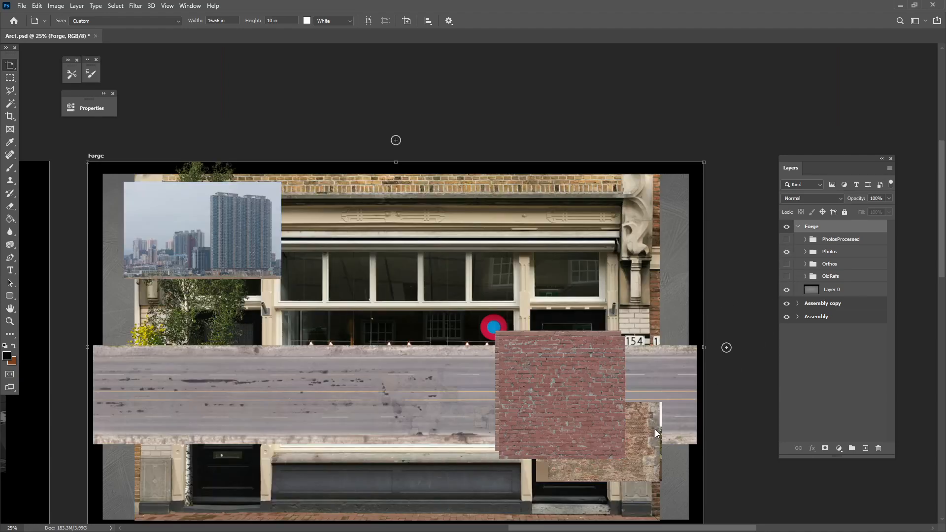
{"action": "left_click", "coordinate": [806, 252]}
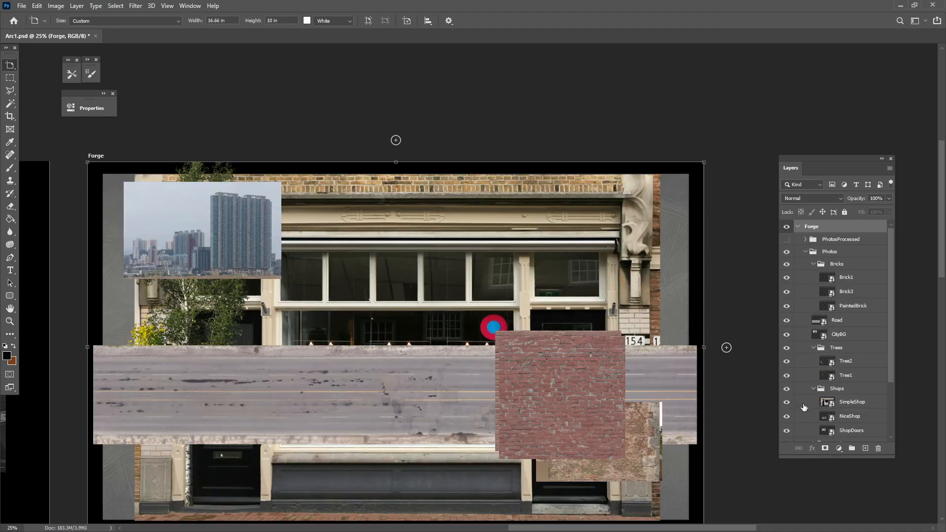
{"action": "left_click", "coordinate": [814, 264]}
{"action": "left_click", "coordinate": [786, 265]}
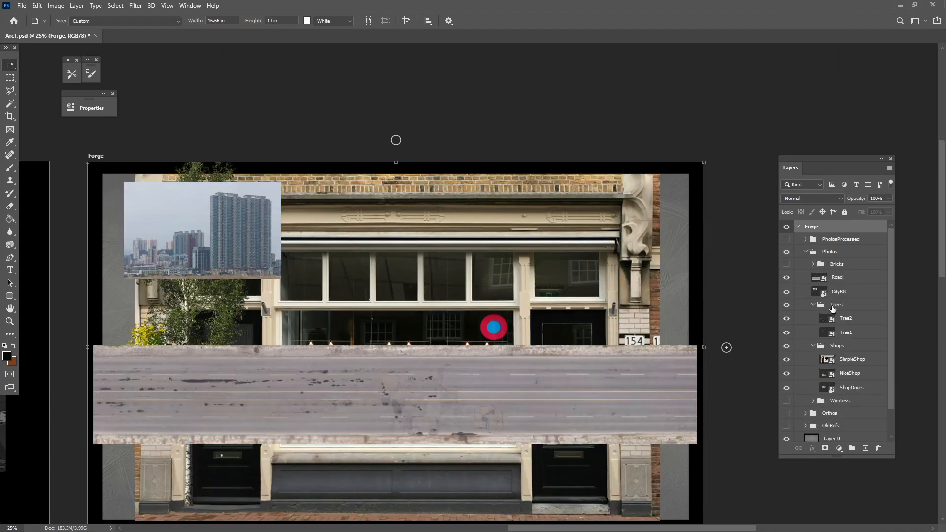
{"action": "left_click", "coordinate": [786, 277]}
{"action": "left_click", "coordinate": [786, 292]}
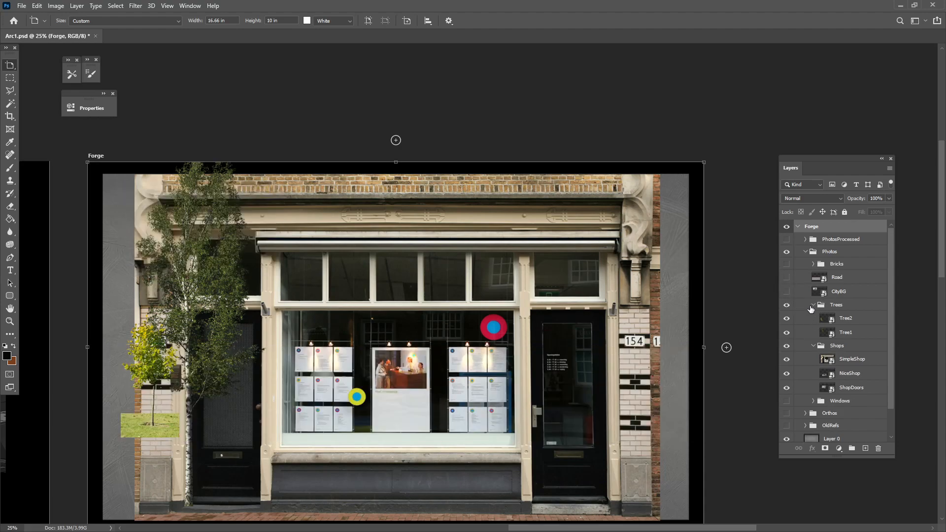
Collapse and hide the Trees and Shops groups inside Photos
{"action": "left_click", "coordinate": [813, 305]}
{"action": "left_click", "coordinate": [786, 305]}
{"action": "left_click", "coordinate": [814, 318]}
{"action": "left_click", "coordinate": [786, 317]}
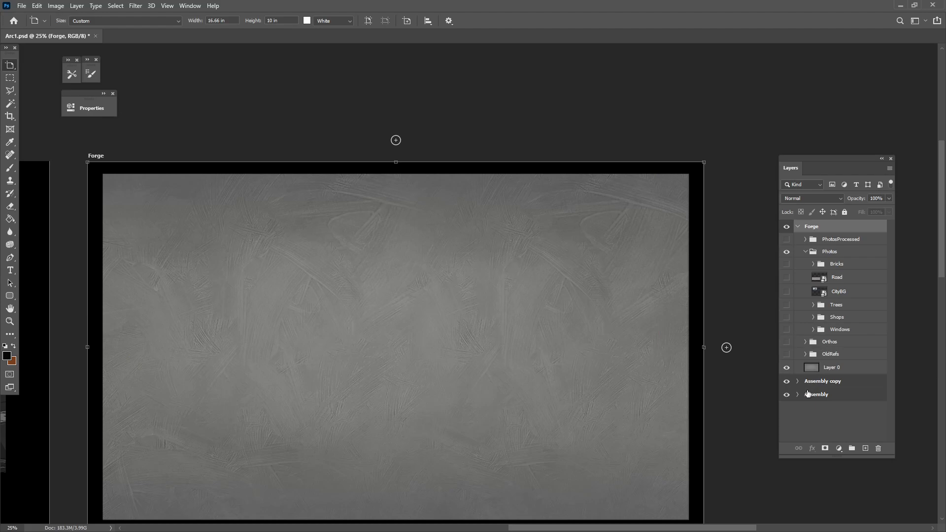
Show the Windows group and spread its overlapping window photos apart across the Forge artboard
{"action": "left_click", "coordinate": [787, 330]}
{"action": "mouse_move", "coordinate": [433, 434]}
{"action": "left_mouse_down"}
{"action": "mouse_move", "coordinate": [499, 381]}
{"action": "mouse_move", "coordinate": [437, 427]}
{"action": "mouse_move", "coordinate": [388, 440]}
{"action": "mouse_move", "coordinate": [352, 429]}
{"action": "left_mouse_up"}
{"action": "left_click_drag", "start_coordinate": [297, 212], "coordinate": [386, 212]}
{"action": "left_click_drag", "start_coordinate": [386, 303], "coordinate": [303, 242]}
{"action": "left_click_drag", "start_coordinate": [566, 256], "coordinate": [526, 265]}
{"action": "left_click_drag", "start_coordinate": [655, 226], "coordinate": [628, 227]}
{"action": "left_click_drag", "start_coordinate": [648, 325], "coordinate": [663, 356]}
{"action": "left_click_drag", "start_coordinate": [541, 269], "coordinate": [559, 253]}
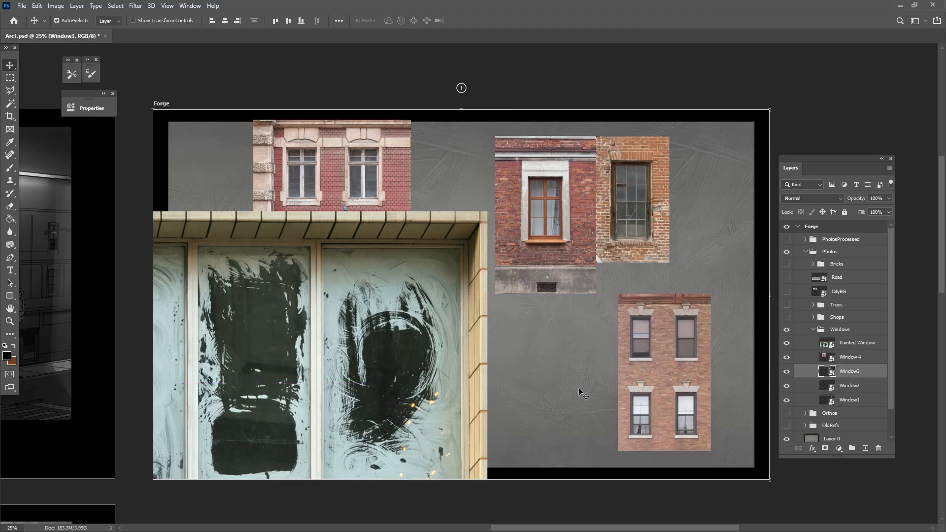
Reposition the Painted Window photo in the lower left of the Forge artboard and shift the four-window brick facade photo slightly up and left
{"action": "left_click_drag", "start_coordinate": [451, 377], "coordinate": [459, 360]}
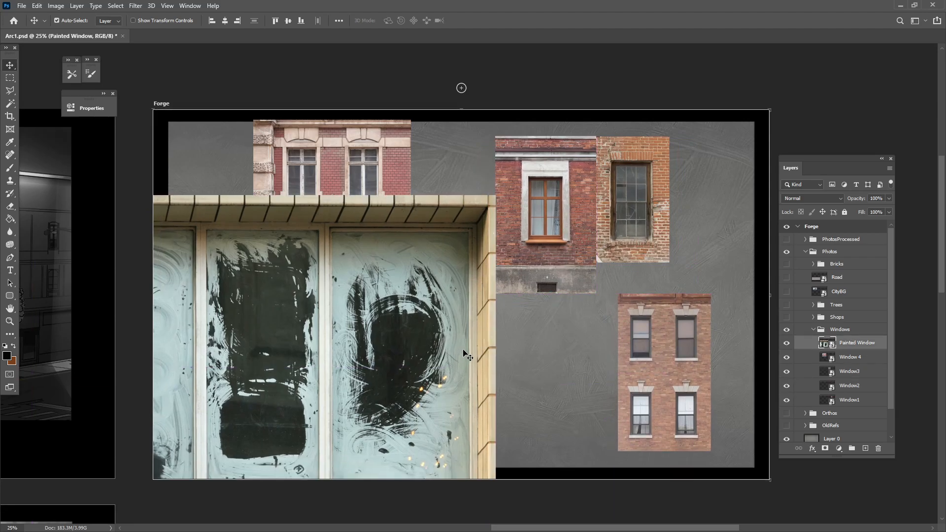
{"action": "left_click_drag", "start_coordinate": [665, 378], "coordinate": [651, 352]}
{"action": "left_click_drag", "start_coordinate": [429, 380], "coordinate": [493, 343]}
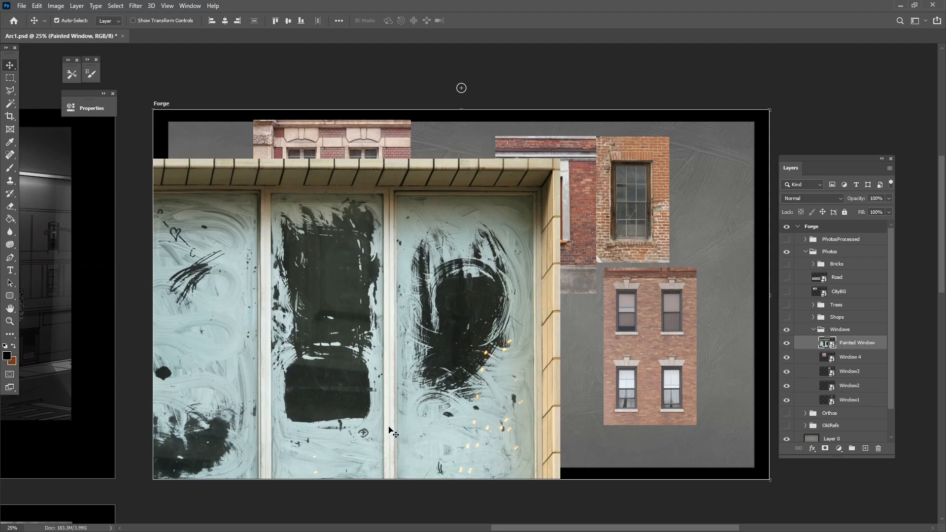
{"action": "left_click_drag", "start_coordinate": [420, 416], "coordinate": [454, 387]}
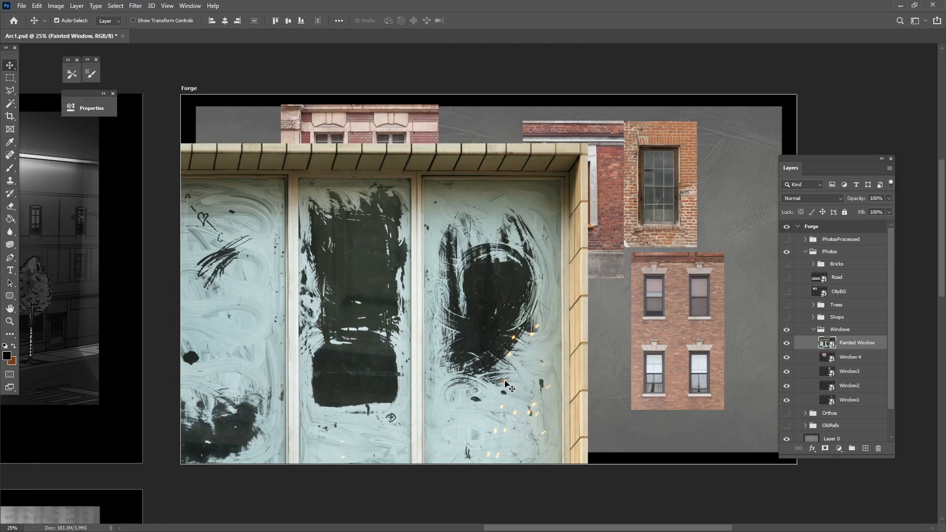
{"action": "left_click_drag", "start_coordinate": [499, 403], "coordinate": [642, 354]}
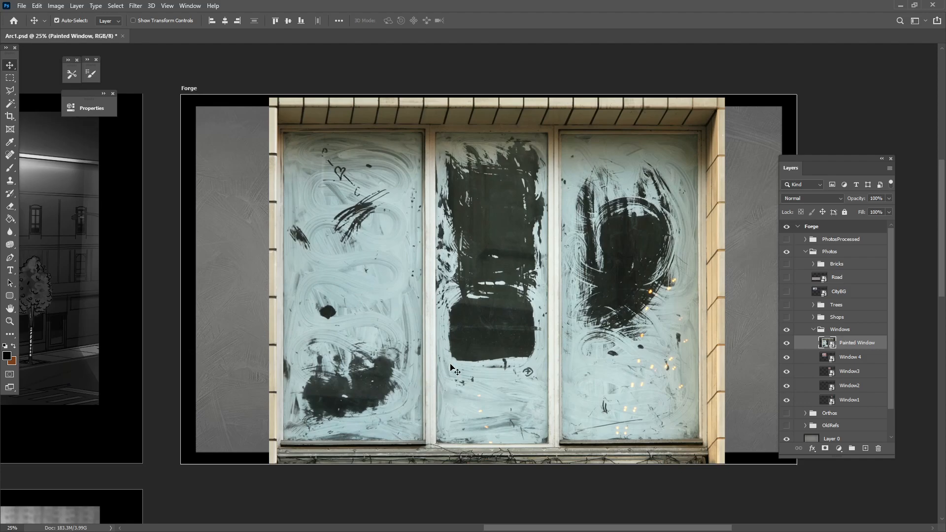
{"action": "mouse_move", "coordinate": [576, 367]}
{"action": "left_mouse_down"}
{"action": "mouse_move", "coordinate": [348, 401]}
{"action": "mouse_move", "coordinate": [358, 437]}
{"action": "left_mouse_up"}
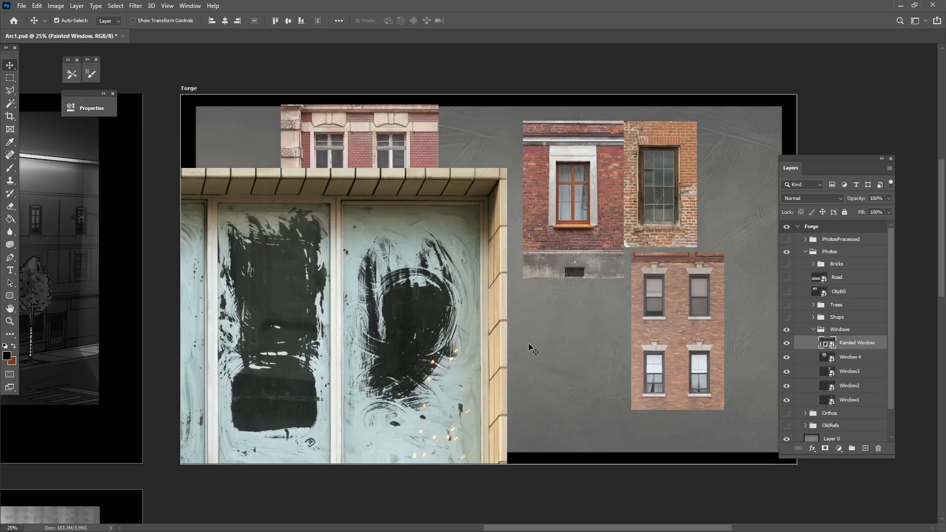
Compare with the Assembly building sketch and shift the Painted Window photo right and slightly up so all three panes lie on the Forge artboard
{"action": "left_click_drag", "start_coordinate": [369, 405], "coordinate": [709, 392]}
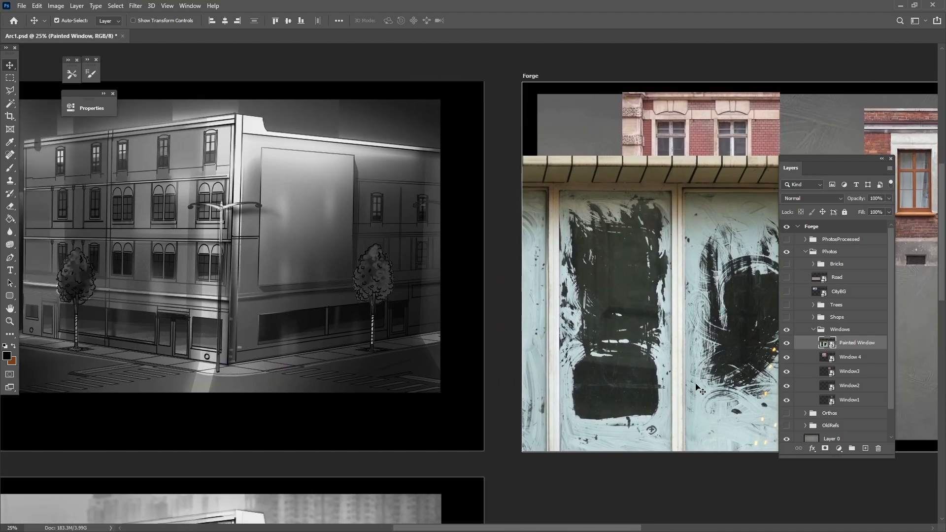
{"action": "left_click_drag", "start_coordinate": [655, 358], "coordinate": [477, 373]}
{"action": "left_click_drag", "start_coordinate": [326, 317], "coordinate": [409, 319]}
{"action": "left_click_drag", "start_coordinate": [549, 327], "coordinate": [666, 296]}
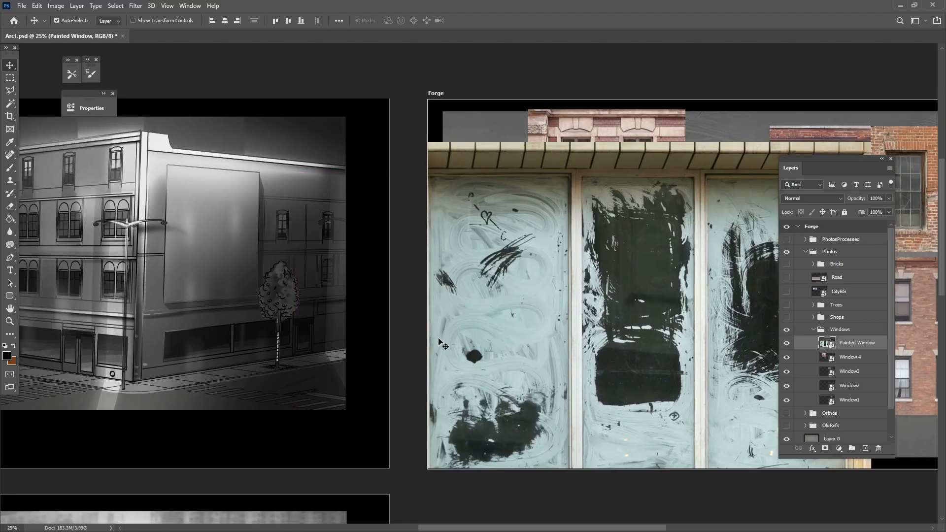
{"action": "left_click_drag", "start_coordinate": [616, 378], "coordinate": [505, 383]}
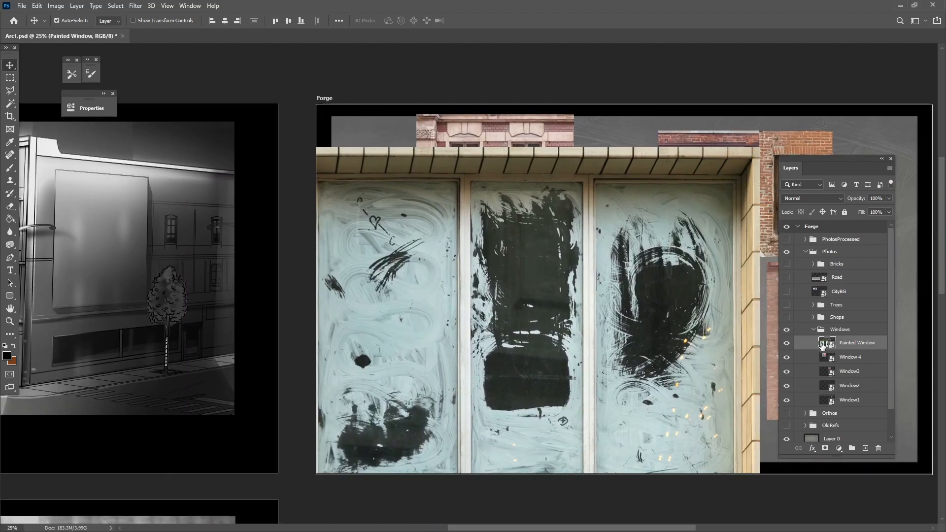
Collapse and hide the Windows group, and show and expand the Shops group
{"action": "left_click", "coordinate": [814, 329]}
{"action": "left_click", "coordinate": [786, 329]}
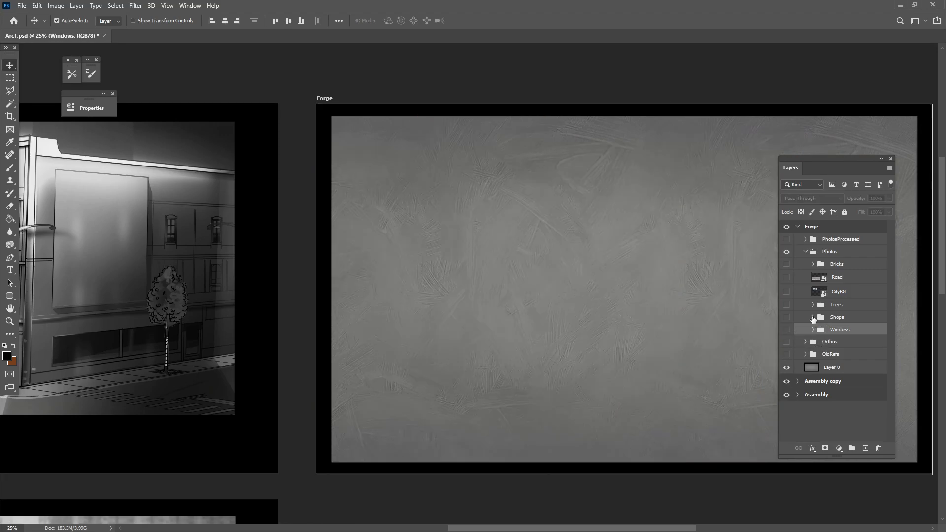
{"action": "left_click", "coordinate": [786, 317]}
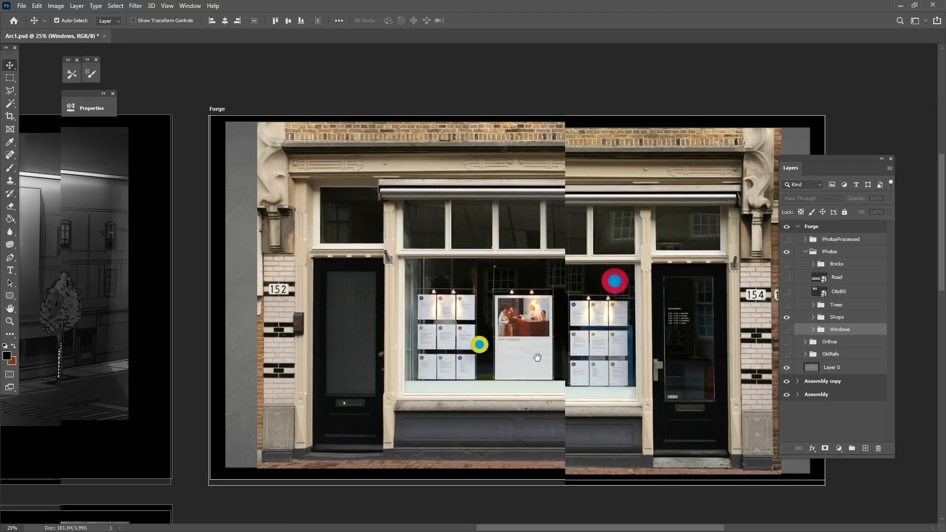
{"action": "left_click", "coordinate": [814, 317]}
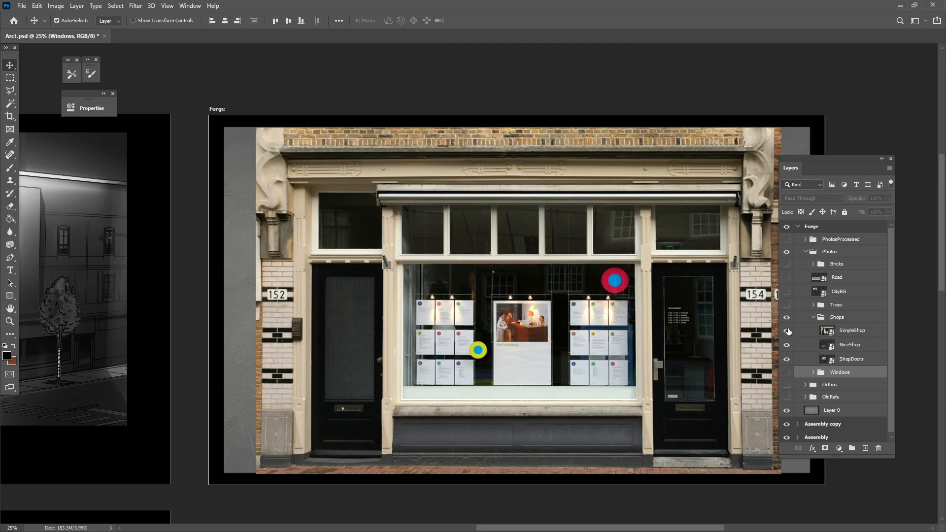
Isolate the ShopDoors photo, bring back NiceShop and SimpleShop one at a time, and collapse and hide the Shops group
{"action": "left_click", "coordinate": [785, 359]}
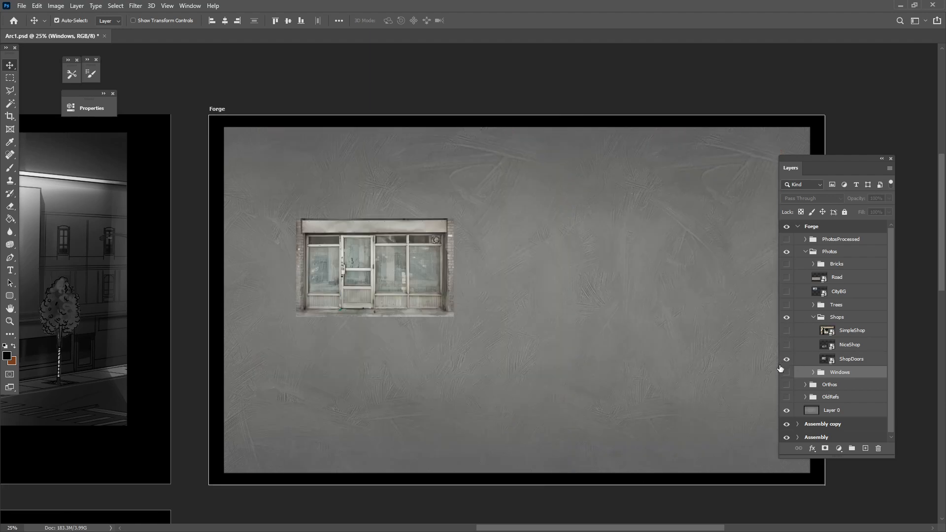
{"action": "left_click", "coordinate": [786, 345]}
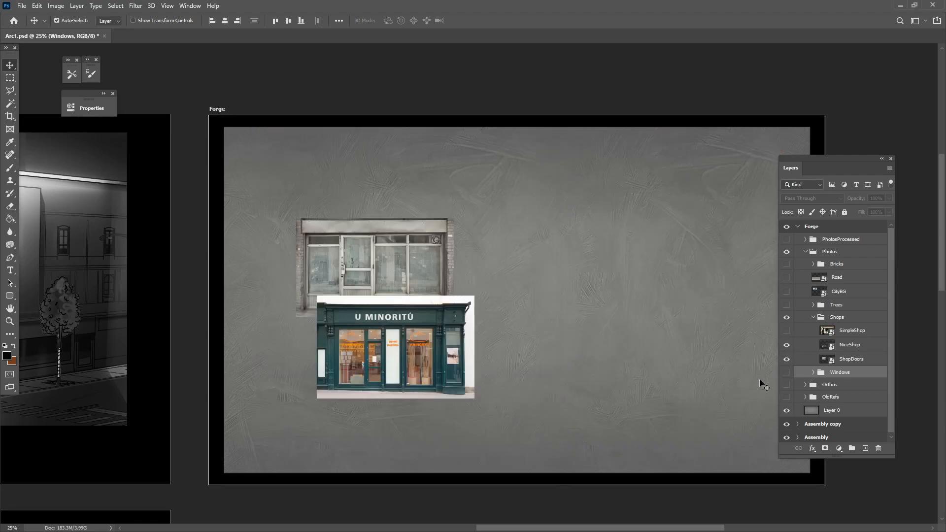
{"action": "left_click", "coordinate": [786, 331]}
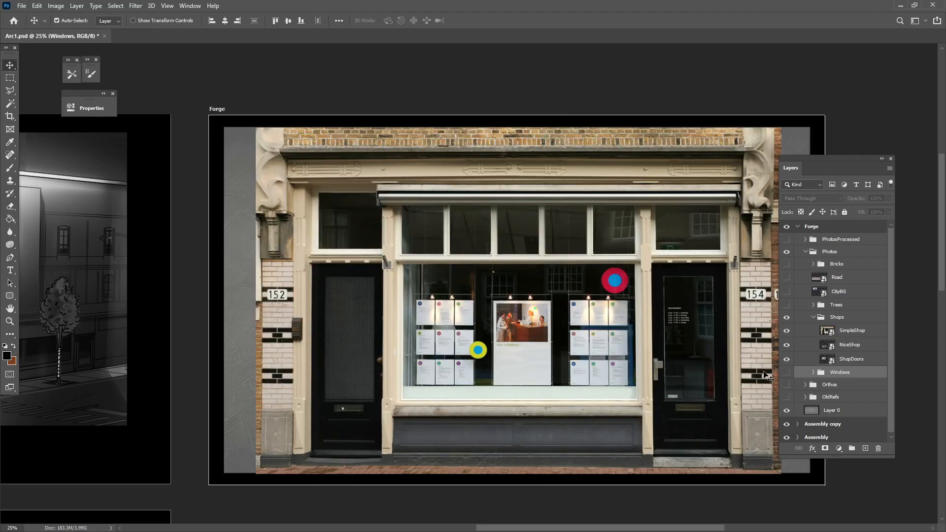
{"action": "left_click", "coordinate": [813, 317]}
{"action": "left_click", "coordinate": [786, 318]}
Show the Trees group and move the tall birch and the small yellow tree further right on the Forge artboard
{"action": "left_click", "coordinate": [786, 305]}
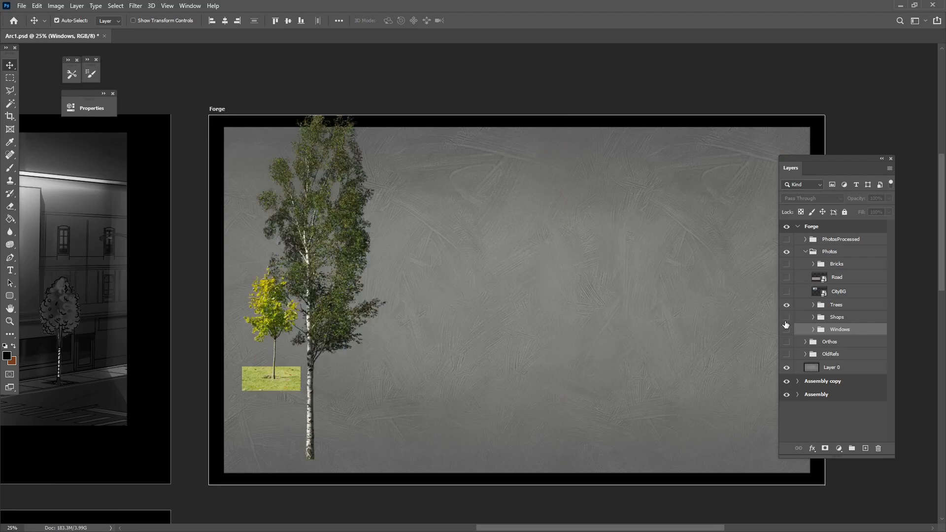
{"action": "left_click_drag", "start_coordinate": [344, 306], "coordinate": [433, 298]}
{"action": "left_click_drag", "start_coordinate": [277, 319], "coordinate": [303, 328]}
{"action": "left_click_drag", "start_coordinate": [385, 383], "coordinate": [502, 382]}
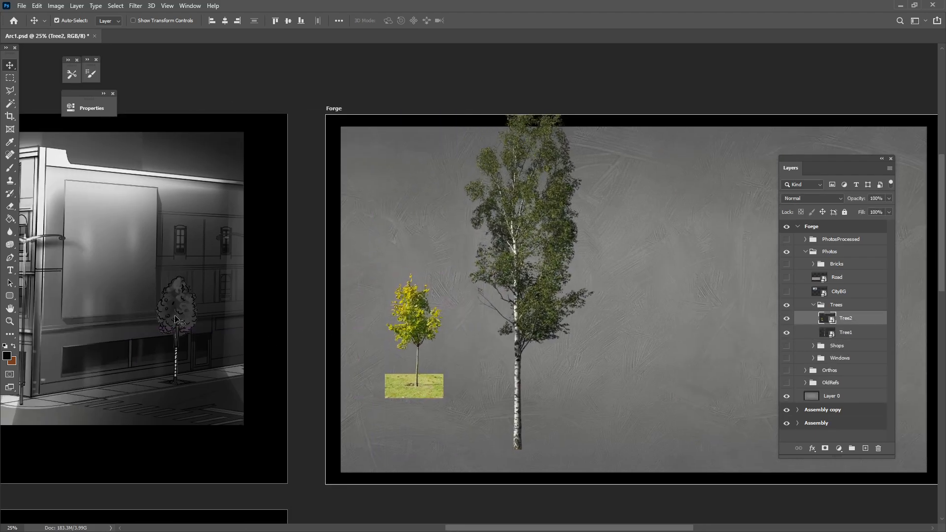
{"action": "scroll", "coordinate": [612, 344], "scroll_direction": "right", "scroll_amount": 5}
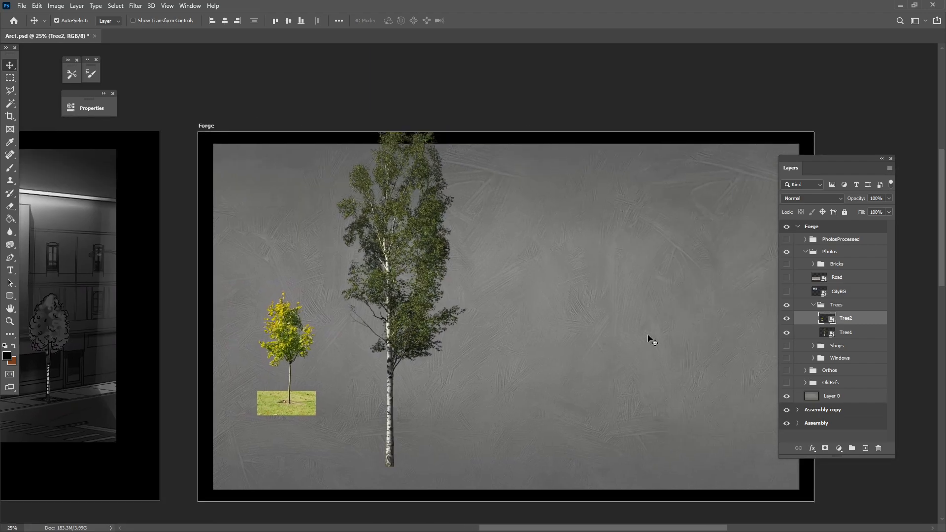
Swap the Trees group for the CityBG layer and move the city photo down and right, comparing it with the Assembly scene
{"action": "left_click", "coordinate": [812, 306]}
{"action": "left_click", "coordinate": [786, 305]}
{"action": "left_click", "coordinate": [786, 291]}
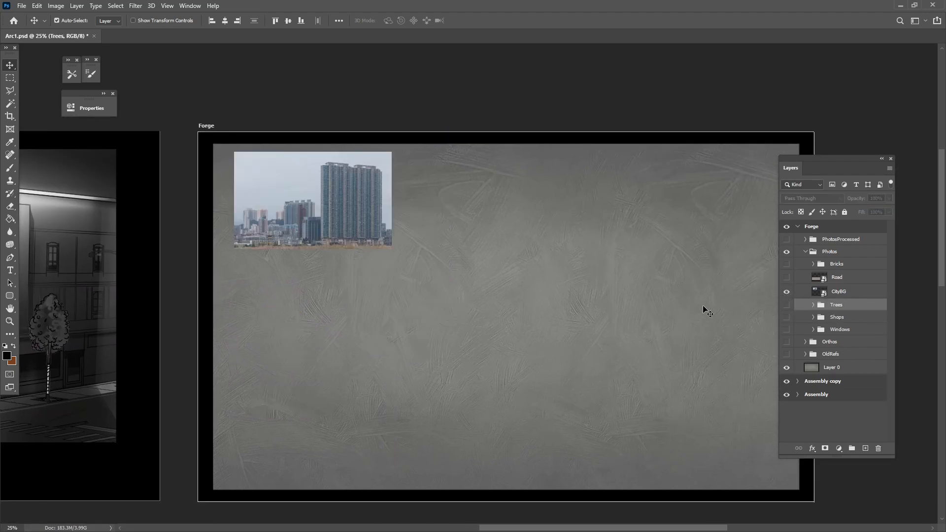
{"action": "left_click_drag", "start_coordinate": [366, 224], "coordinate": [405, 273]}
{"action": "left_click_drag", "start_coordinate": [430, 386], "coordinate": [583, 376]}
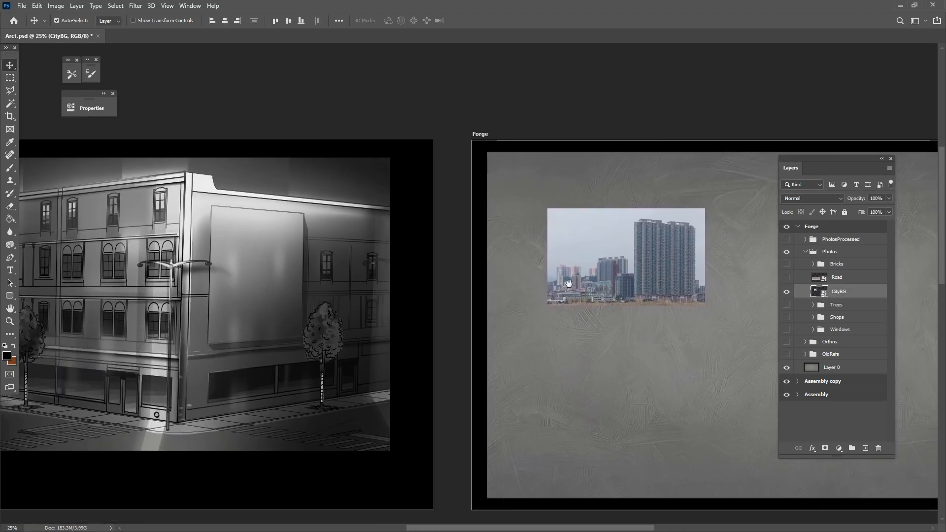
{"action": "left_click_drag", "start_coordinate": [568, 283], "coordinate": [616, 276]}
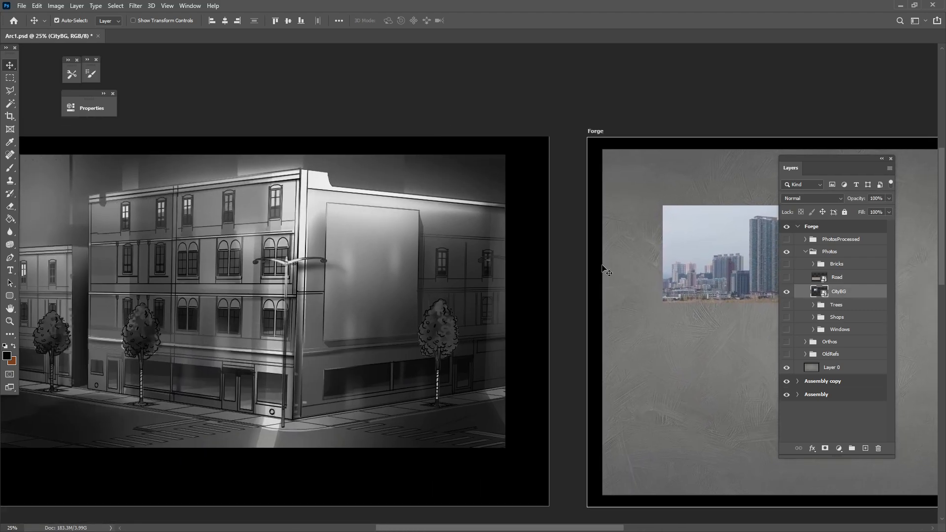
{"action": "left_click_drag", "start_coordinate": [542, 340], "coordinate": [379, 372]}
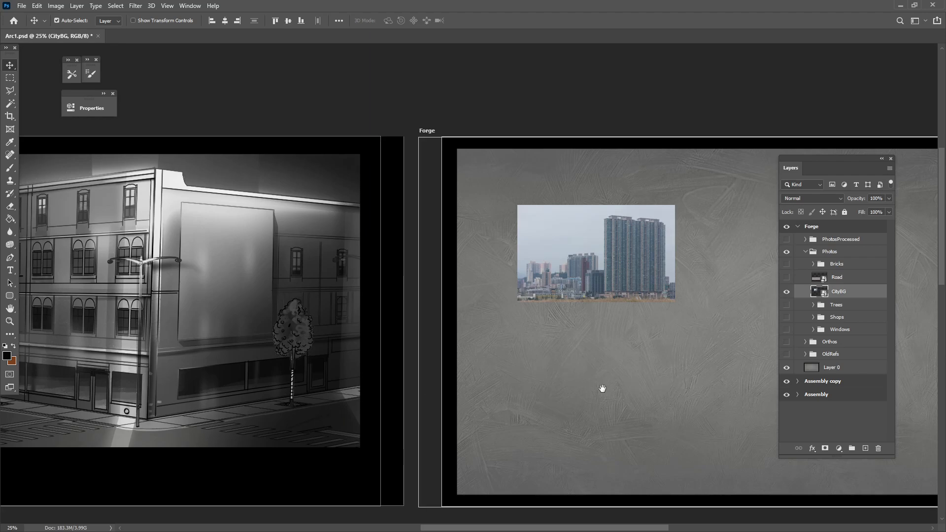
{"action": "scroll", "coordinate": [611, 375], "scroll_direction": "right", "scroll_amount": 3}
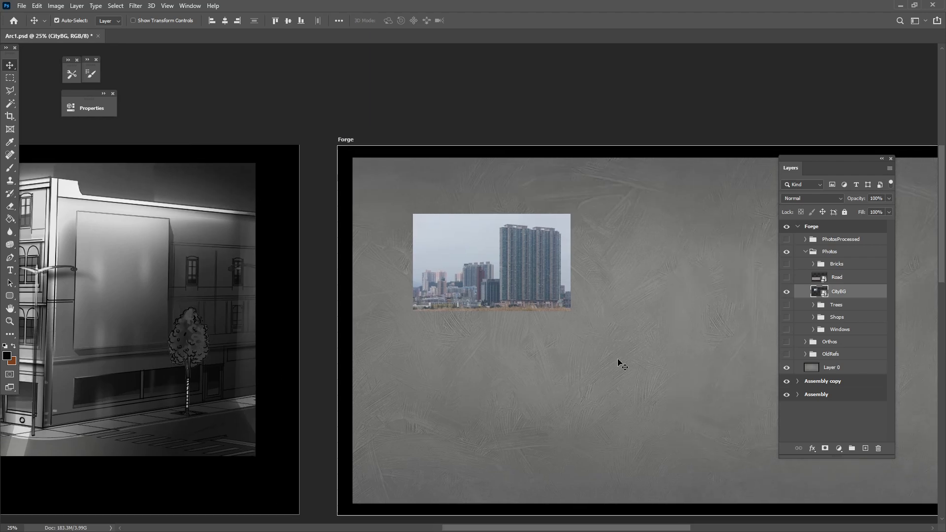
Hide the CityBG layer, show the Road layer and move the road photo up on the Forge artboard
{"action": "left_click", "coordinate": [787, 292]}
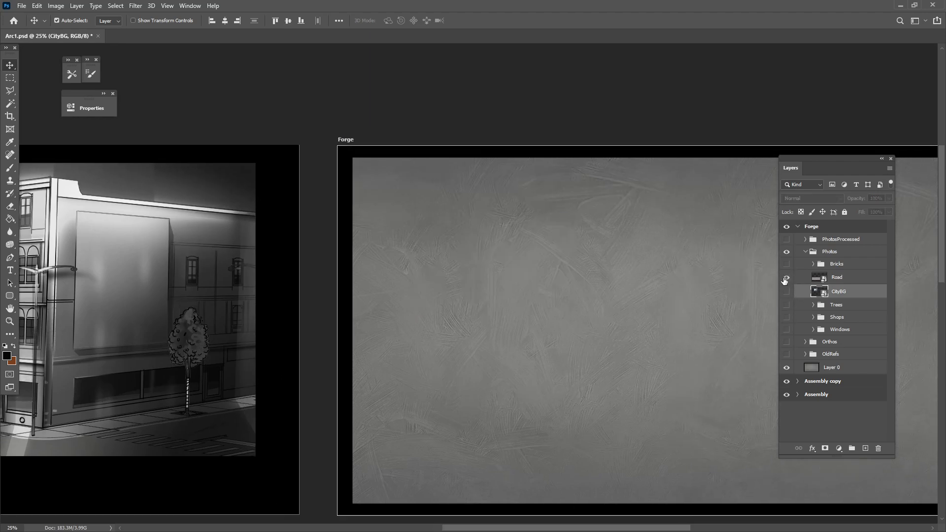
{"action": "left_click", "coordinate": [785, 278]}
{"action": "left_click_drag", "start_coordinate": [633, 353], "coordinate": [450, 320]}
{"action": "left_click_drag", "start_coordinate": [507, 351], "coordinate": [582, 321]}
{"action": "left_click_drag", "start_coordinate": [536, 358], "coordinate": [749, 310]}
{"action": "left_click_drag", "start_coordinate": [463, 332], "coordinate": [753, 323]}
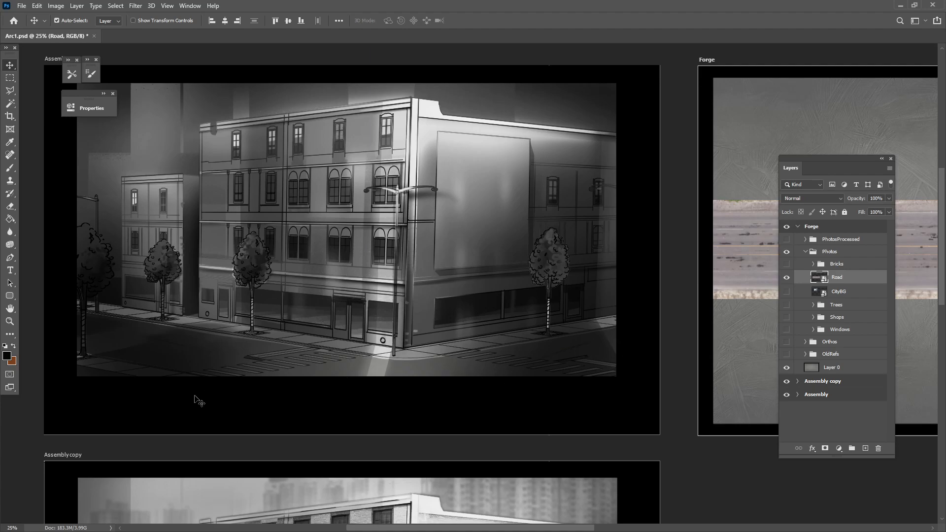
Move the road photo slightly right on the Forge artboard and hide the Road layer
{"action": "left_click_drag", "start_coordinate": [628, 363], "coordinate": [266, 414]}
{"action": "left_click_drag", "start_coordinate": [639, 346], "coordinate": [481, 357]}
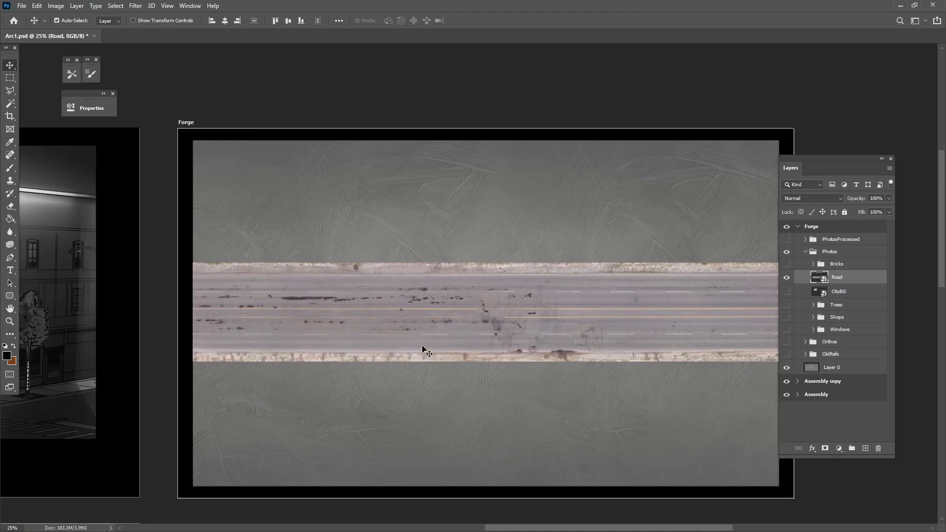
{"action": "left_click_drag", "start_coordinate": [430, 331], "coordinate": [444, 330]}
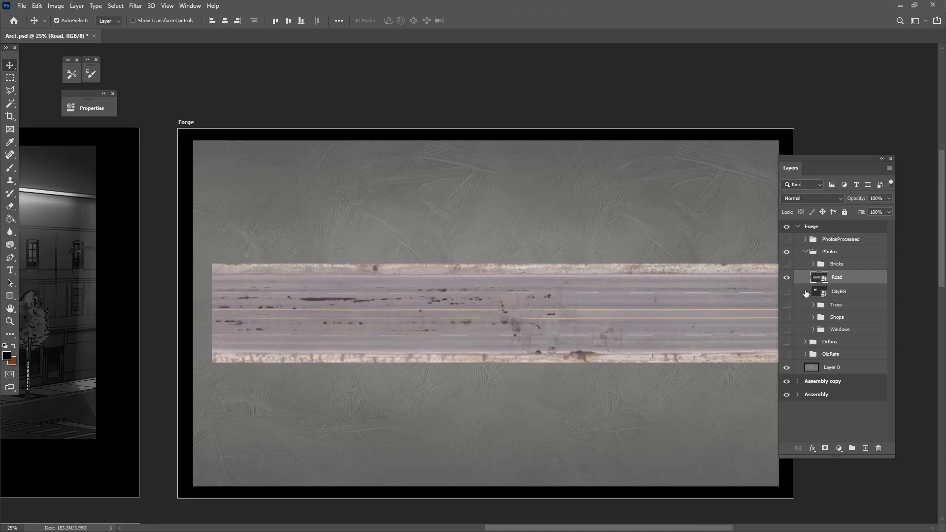
{"action": "left_click", "coordinate": [787, 277]}
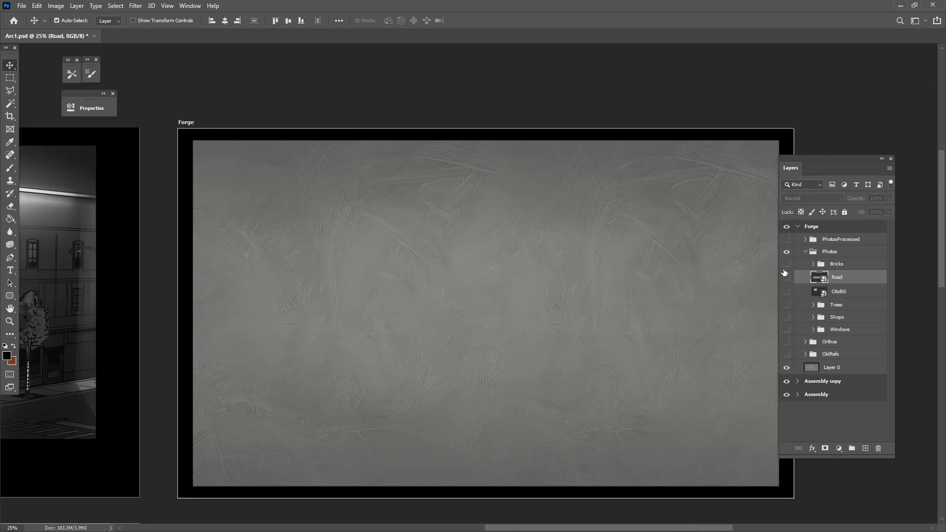
Show the Bricks group inside Photos and rearrange the three brick photos on the Forge artboard
{"action": "left_click", "coordinate": [786, 265]}
{"action": "mouse_move", "coordinate": [654, 355]}
{"action": "left_mouse_down"}
{"action": "mouse_move", "coordinate": [598, 352]}
{"action": "mouse_move", "coordinate": [286, 270]}
{"action": "left_mouse_up"}
{"action": "left_click_drag", "start_coordinate": [572, 327], "coordinate": [422, 243]}
{"action": "left_click_drag", "start_coordinate": [585, 415], "coordinate": [359, 406]}
{"action": "left_click_drag", "start_coordinate": [460, 393], "coordinate": [627, 383]}
{"action": "left_click_drag", "start_coordinate": [482, 305], "coordinate": [481, 277]}
{"action": "left_click_drag", "start_coordinate": [426, 359], "coordinate": [597, 348]}
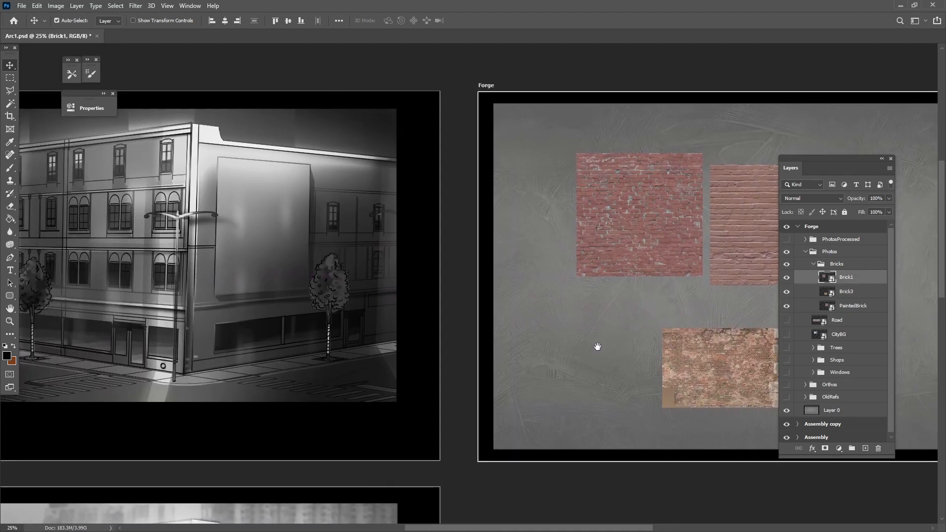
Compare the bricks with the Assembly scene and move the weathered Brick3 and the PaintedBrick photos further right
{"action": "left_click_drag", "start_coordinate": [679, 313], "coordinate": [645, 310]}
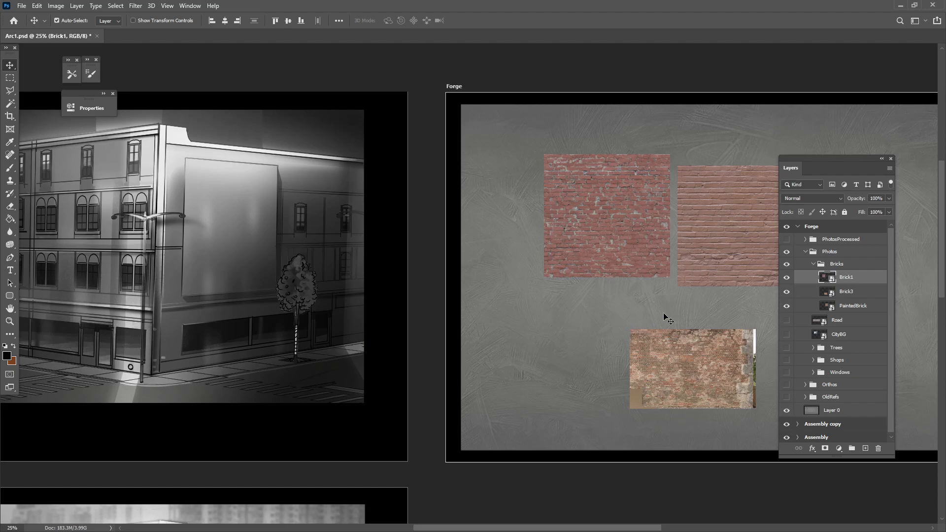
{"action": "left_click_drag", "start_coordinate": [310, 367], "coordinate": [373, 373]}
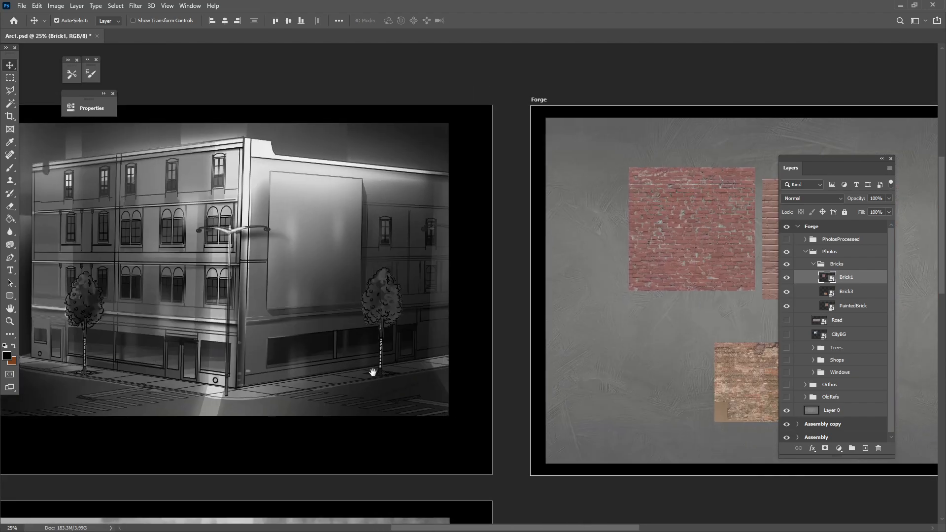
{"action": "left_click_drag", "start_coordinate": [664, 356], "coordinate": [622, 358]}
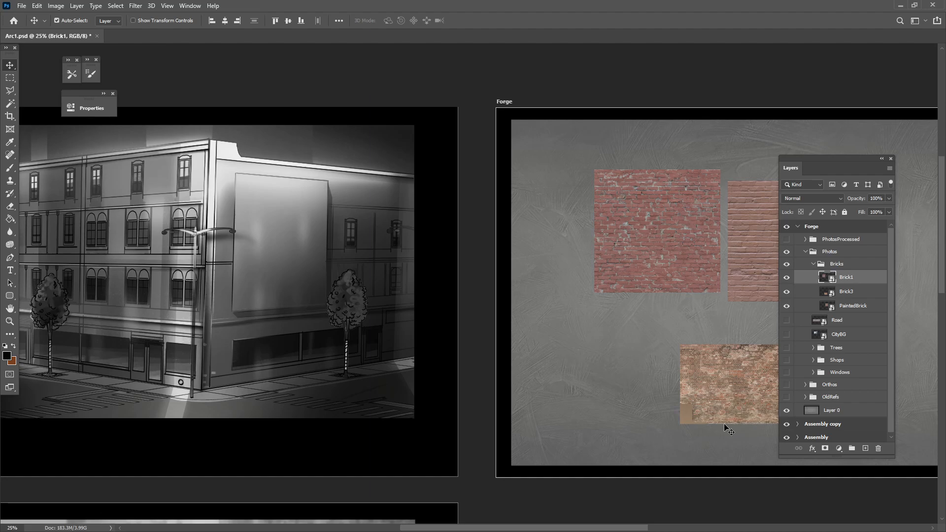
{"action": "left_click_drag", "start_coordinate": [582, 325], "coordinate": [242, 322]}
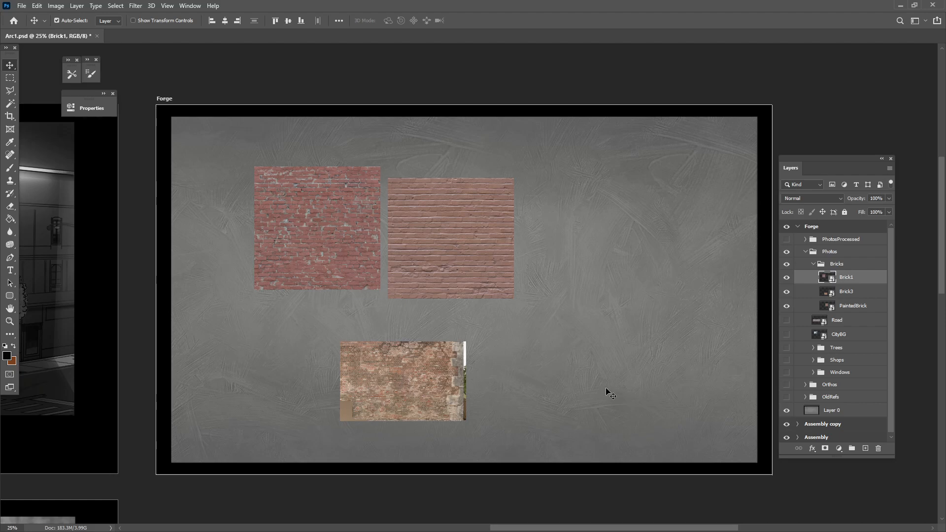
{"action": "left_click_drag", "start_coordinate": [426, 410], "coordinate": [561, 409]}
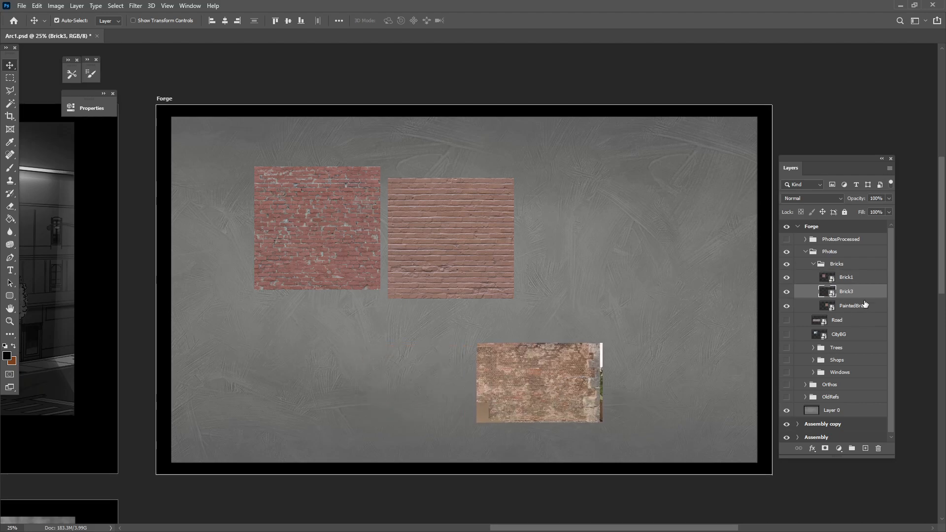
{"action": "left_click_drag", "start_coordinate": [493, 255], "coordinate": [636, 260]}
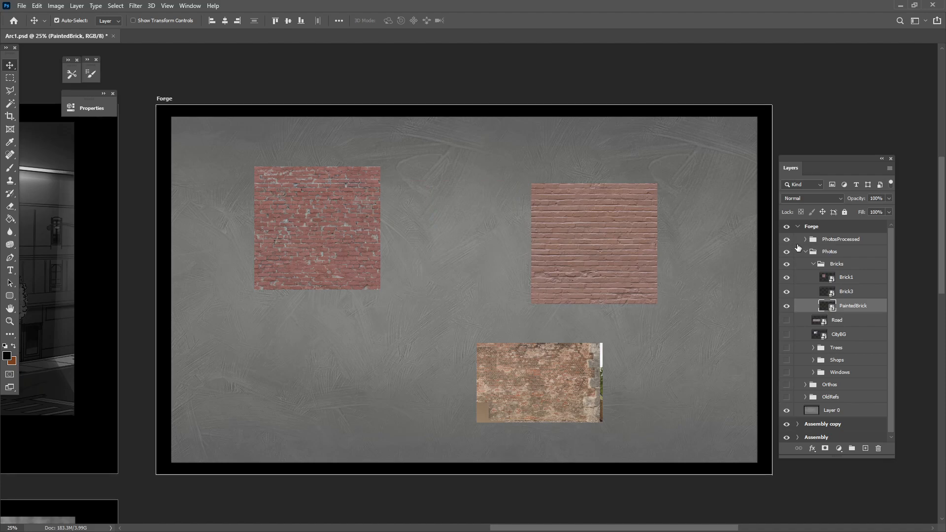
Show and expand the PhotosProcessed group and gather all three brick photos on the right half of the Forge artboard
{"action": "left_click", "coordinate": [805, 240]}
{"action": "mouse_move", "coordinate": [323, 234]}
{"action": "left_mouse_down"}
{"action": "mouse_move", "coordinate": [553, 240]}
{"action": "mouse_move", "coordinate": [521, 239]}
{"action": "left_mouse_up"}
{"action": "mouse_move", "coordinate": [606, 272]}
{"action": "left_mouse_down"}
{"action": "mouse_move", "coordinate": [679, 275]}
{"action": "mouse_move", "coordinate": [682, 259]}
{"action": "left_mouse_up"}
{"action": "left_click_drag", "start_coordinate": [528, 262], "coordinate": [553, 264]}
{"action": "left_click_drag", "start_coordinate": [545, 382], "coordinate": [615, 370]}
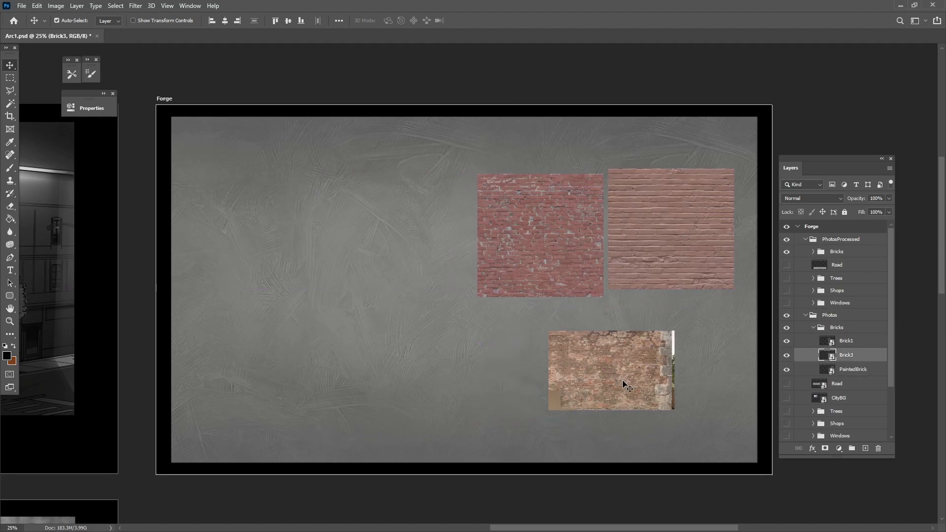
Expand the processed Bricks group, show its grey Brick1 texture and move it left beside the red Brick1 photo for comparison
{"action": "left_click", "coordinate": [812, 252]}
{"action": "left_click", "coordinate": [786, 265]}
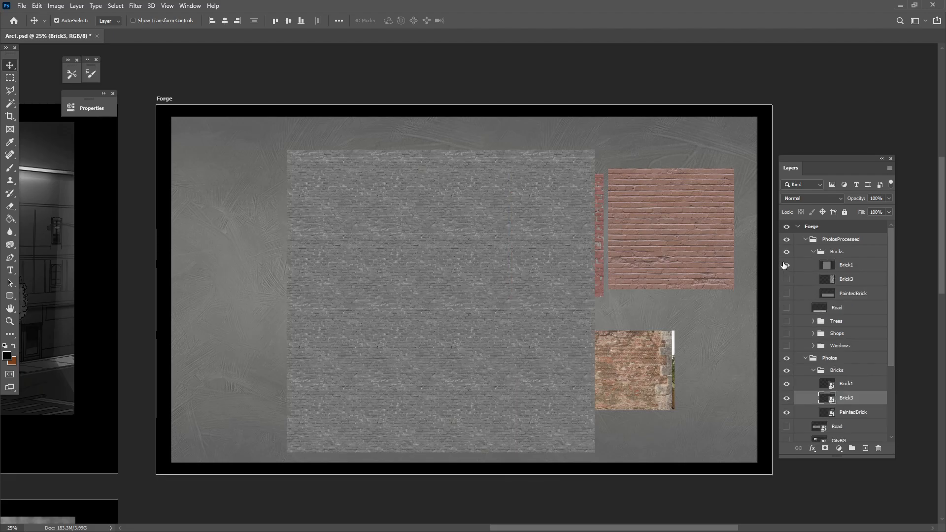
{"action": "left_click_drag", "start_coordinate": [501, 294], "coordinate": [400, 295]}
{"action": "key", "text": "ctrl+plus"}
{"action": "key", "text": "ctrl+plus"}
{"action": "key", "text": "ctrl+plus"}
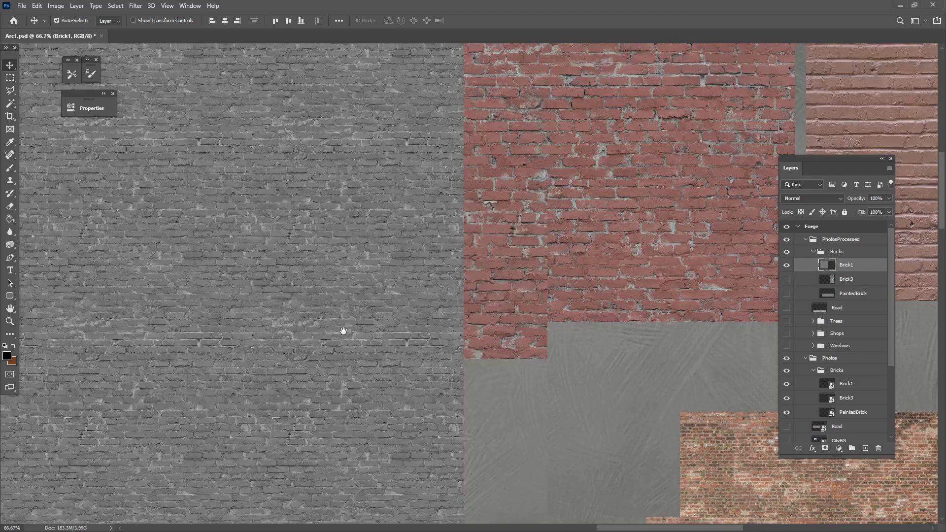
{"action": "left_click_drag", "start_coordinate": [556, 295], "coordinate": [567, 312]}
{"action": "left_click_drag", "start_coordinate": [202, 370], "coordinate": [484, 297]}
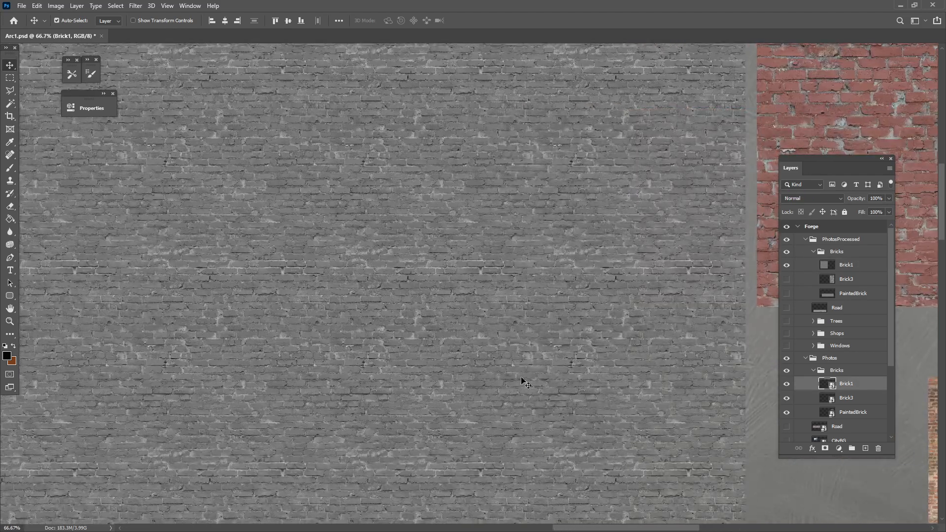
Swap the processed Brick1 for the processed Brick3, move it left and shift the original weathered brick photo up and right
{"action": "left_click", "coordinate": [786, 266]}
{"action": "left_click", "coordinate": [786, 279]}
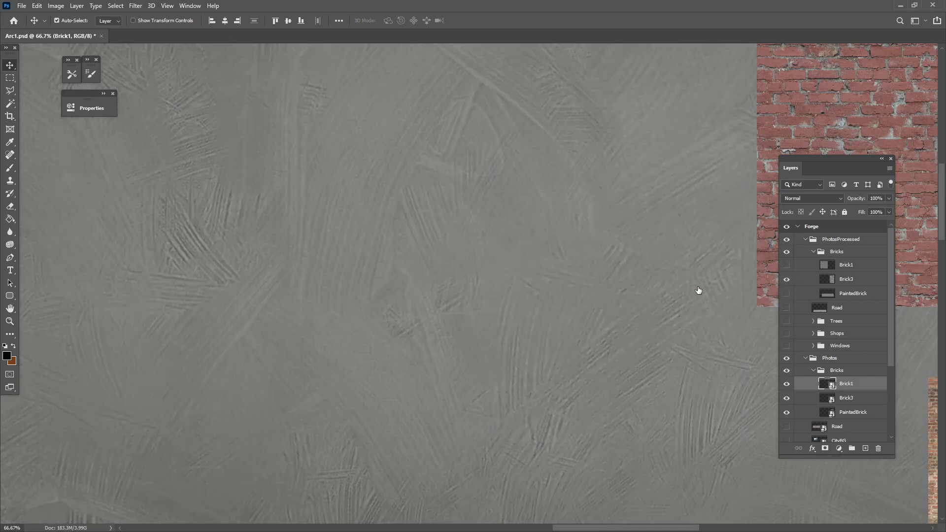
{"action": "left_click_drag", "start_coordinate": [585, 295], "coordinate": [366, 309]}
{"action": "left_click_drag", "start_coordinate": [634, 328], "coordinate": [312, 350]}
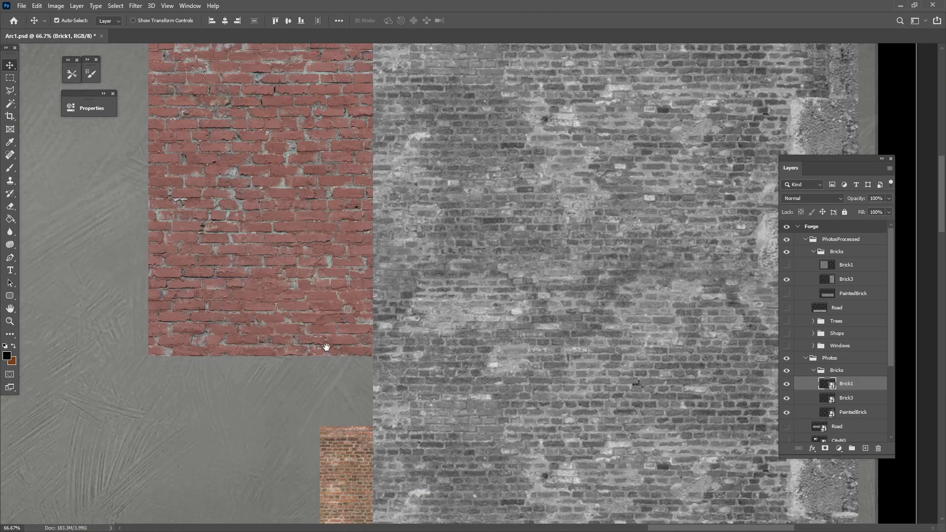
{"action": "left_click_drag", "start_coordinate": [651, 323], "coordinate": [209, 298]}
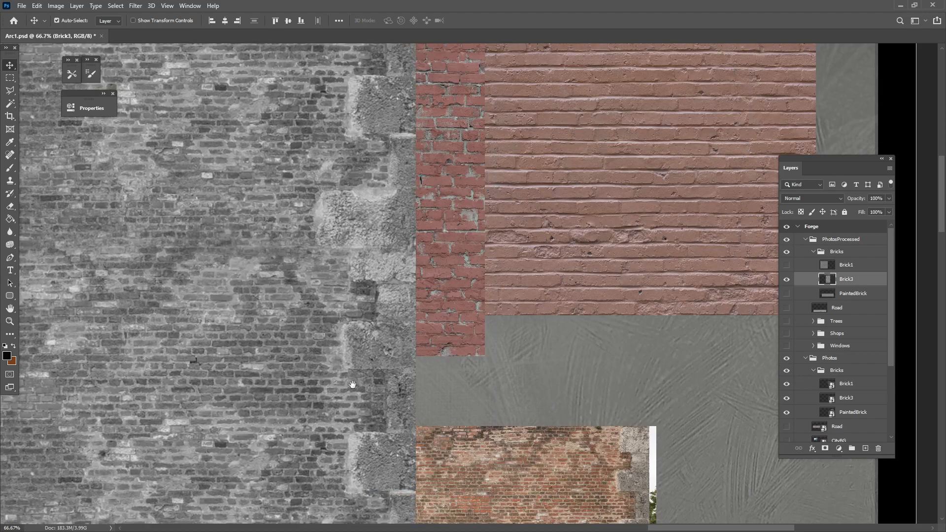
{"action": "left_click_drag", "start_coordinate": [391, 407], "coordinate": [436, 308]}
{"action": "left_click_drag", "start_coordinate": [656, 425], "coordinate": [692, 371]}
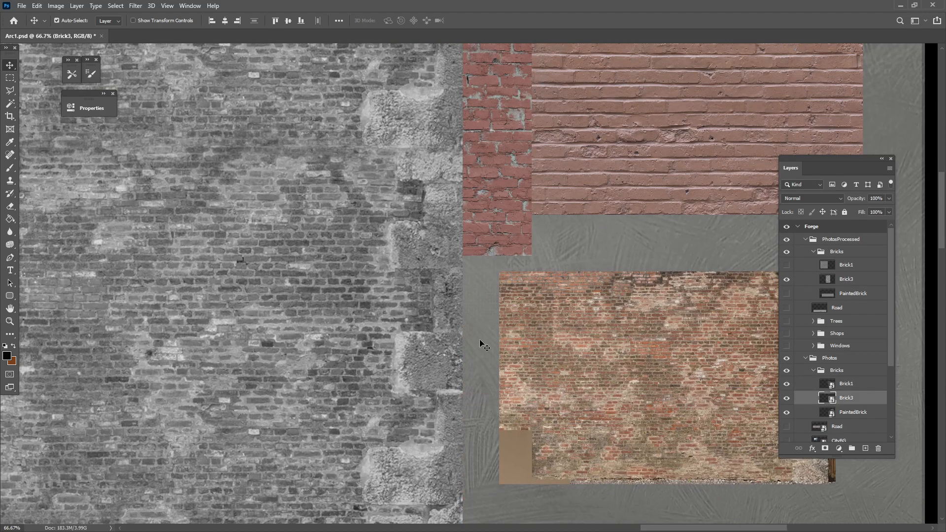
Swap the processed Brick3 for the processed PaintedBrick, inspect its texture and hide it again
{"action": "left_click", "coordinate": [786, 279]}
{"action": "left_click", "coordinate": [786, 293]}
{"action": "left_click_drag", "start_coordinate": [606, 224], "coordinate": [525, 270]}
{"action": "left_click_drag", "start_coordinate": [410, 337], "coordinate": [610, 232]}
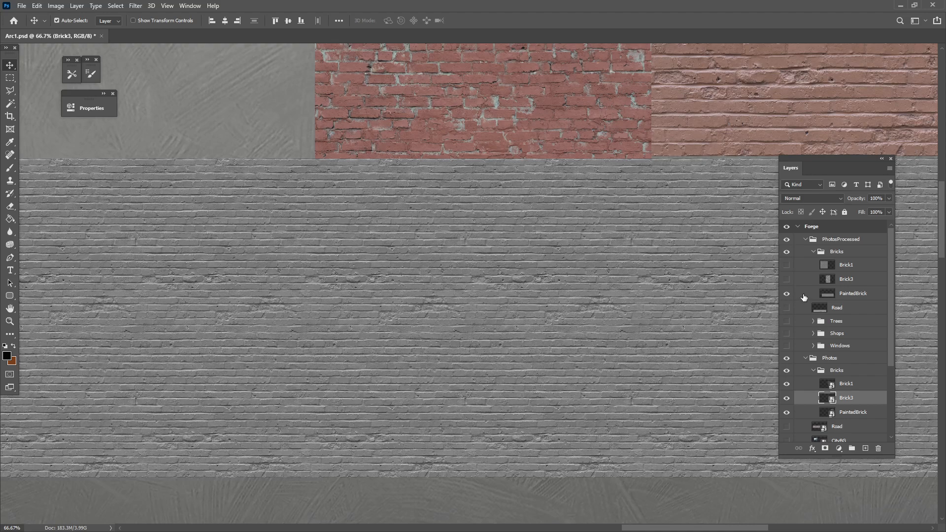
{"action": "left_click", "coordinate": [786, 293]}
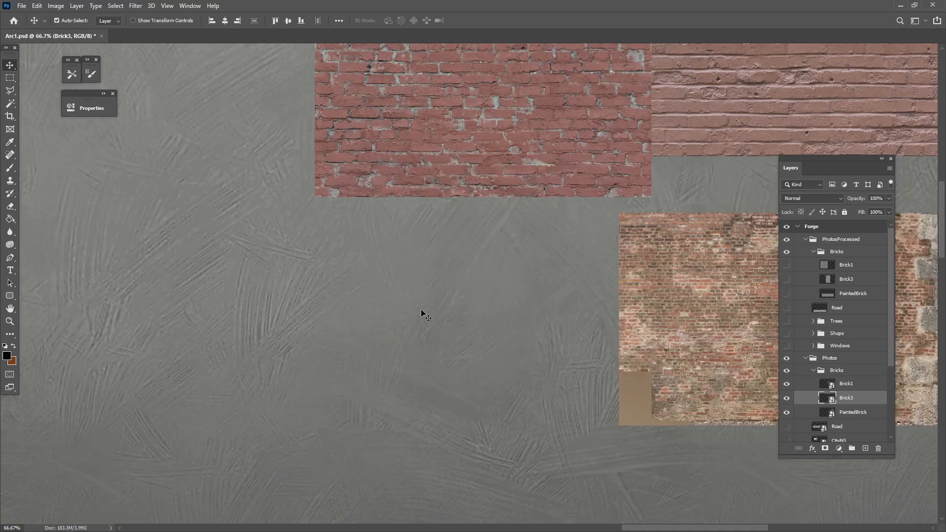
Move the red Brick1 photo left to leave a gap between it and the PaintedBrick photo
{"action": "left_click_drag", "start_coordinate": [477, 245], "coordinate": [304, 361]}
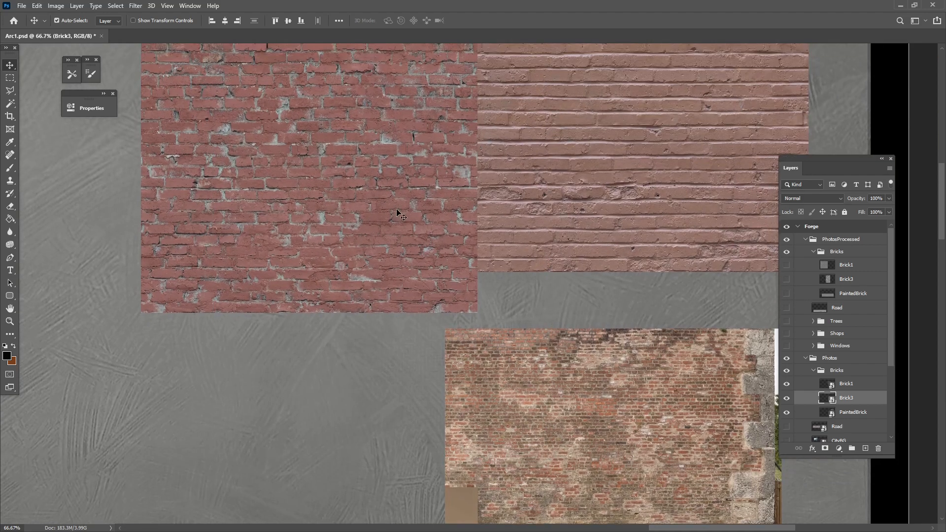
{"action": "left_click_drag", "start_coordinate": [395, 215], "coordinate": [448, 280]}
{"action": "left_click", "coordinate": [374, 269]}
{"action": "left_click_drag", "start_coordinate": [374, 270], "coordinate": [367, 264]}
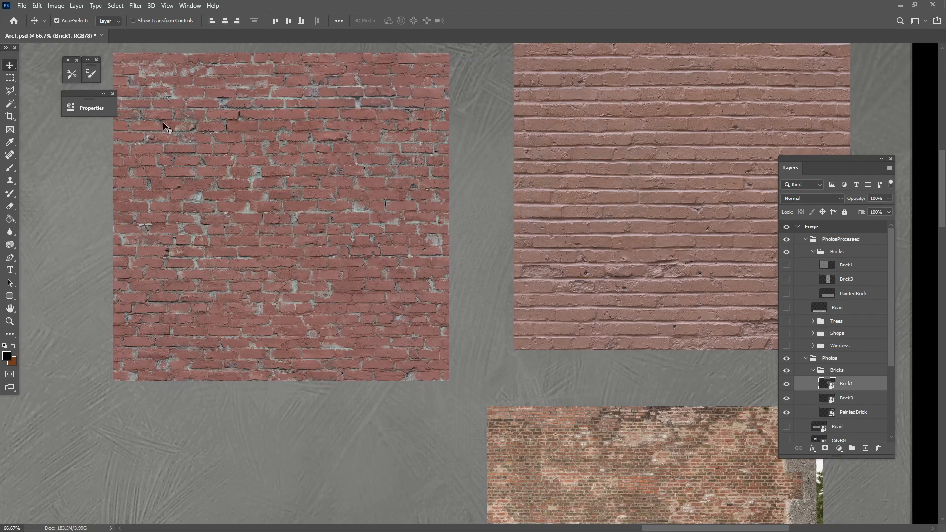
{"action": "left_click_drag", "start_coordinate": [233, 433], "coordinate": [631, 361]}
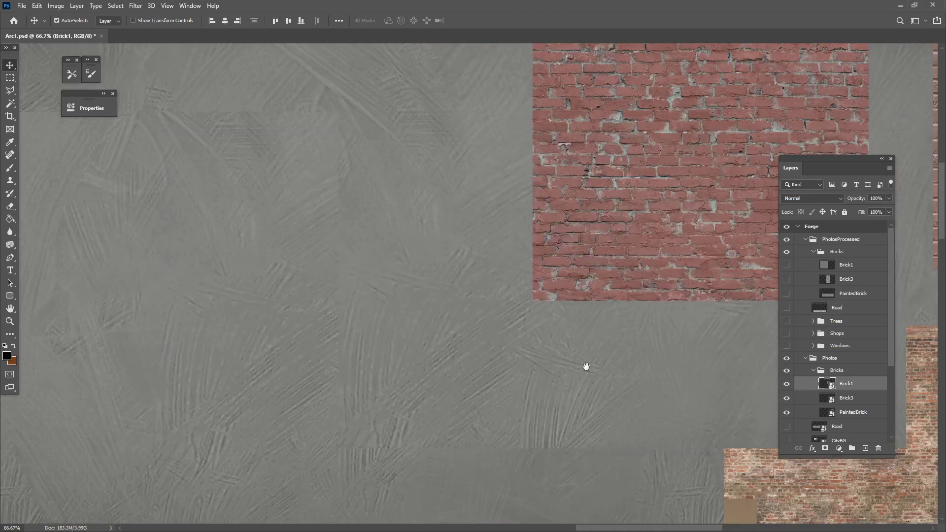
Shift all three brick photos left within the Forge artboard, keeping Brick1 and PaintedBrick side by side above Brick3
{"action": "key", "text": "ctrl+minus"}
{"action": "key", "text": "ctrl+minus"}
{"action": "key", "text": "ctrl+minus"}
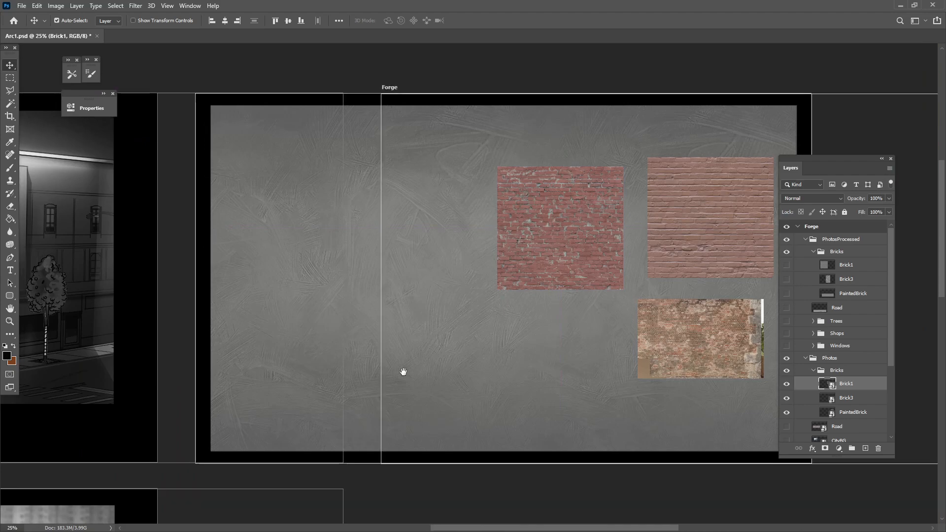
{"action": "left_click_drag", "start_coordinate": [380, 372], "coordinate": [598, 374]}
{"action": "left_click_drag", "start_coordinate": [644, 289], "coordinate": [182, 371]}
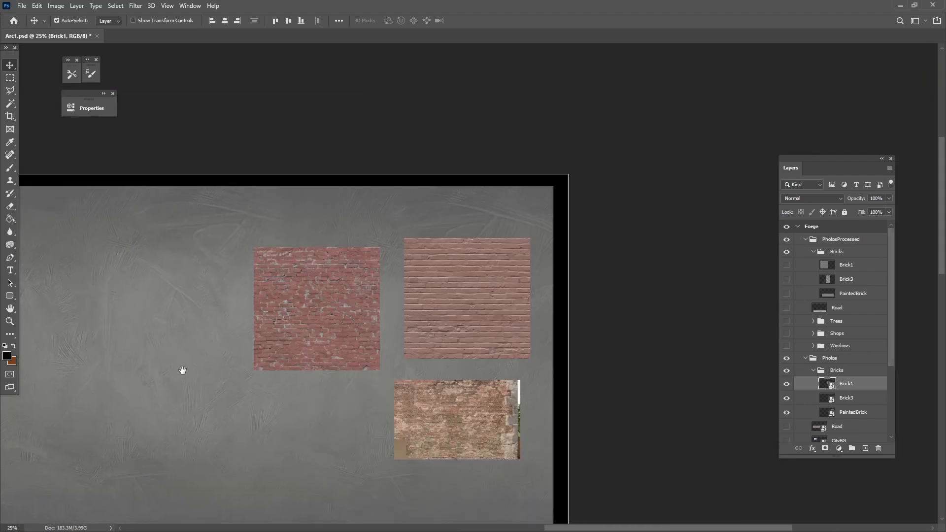
{"action": "left_click_drag", "start_coordinate": [360, 321], "coordinate": [340, 280]}
{"action": "mouse_move", "coordinate": [473, 298]}
{"action": "left_mouse_down"}
{"action": "mouse_move", "coordinate": [432, 276]}
{"action": "mouse_move", "coordinate": [435, 263]}
{"action": "mouse_move", "coordinate": [446, 269]}
{"action": "left_mouse_up"}
{"action": "left_click_drag", "start_coordinate": [487, 446], "coordinate": [432, 424]}
{"action": "key", "text": "ctrl+plus"}
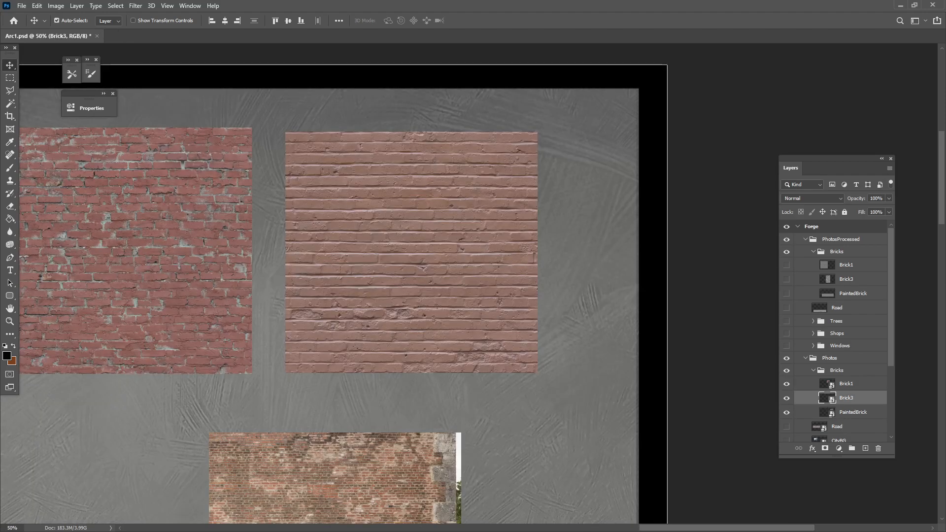
Examine the brick photos up close and move the weathered Brick3 photo slightly up
{"action": "left_click", "coordinate": [439, 528]}
{"action": "left_click_drag", "start_coordinate": [647, 364], "coordinate": [123, 326]}
{"action": "left_click_drag", "start_coordinate": [649, 390], "coordinate": [158, 175]}
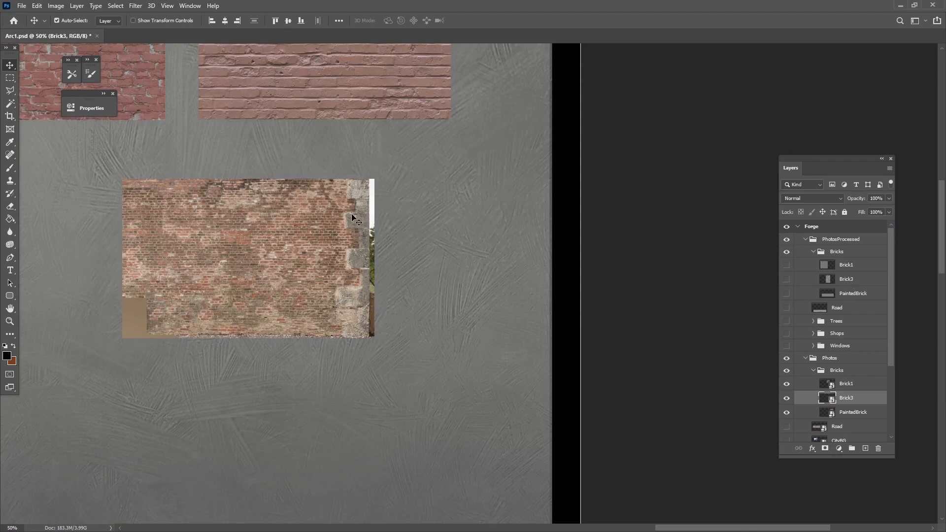
{"action": "left_click_drag", "start_coordinate": [302, 342], "coordinate": [412, 337]}
{"action": "left_click_drag", "start_coordinate": [303, 381], "coordinate": [591, 435]}
{"action": "left_click_drag", "start_coordinate": [462, 293], "coordinate": [479, 330]}
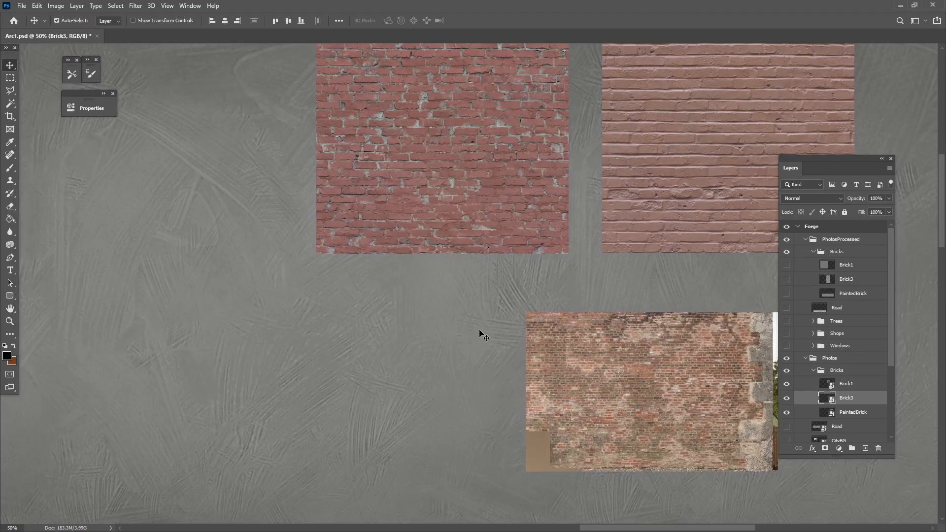
{"action": "left_click_drag", "start_coordinate": [595, 397], "coordinate": [597, 365]}
Move the red Brick1 photo down and left so that it sits beside the weathered brick photo
{"action": "left_click_drag", "start_coordinate": [425, 232], "coordinate": [346, 353]}
{"action": "left_click_drag", "start_coordinate": [356, 299], "coordinate": [364, 329]}
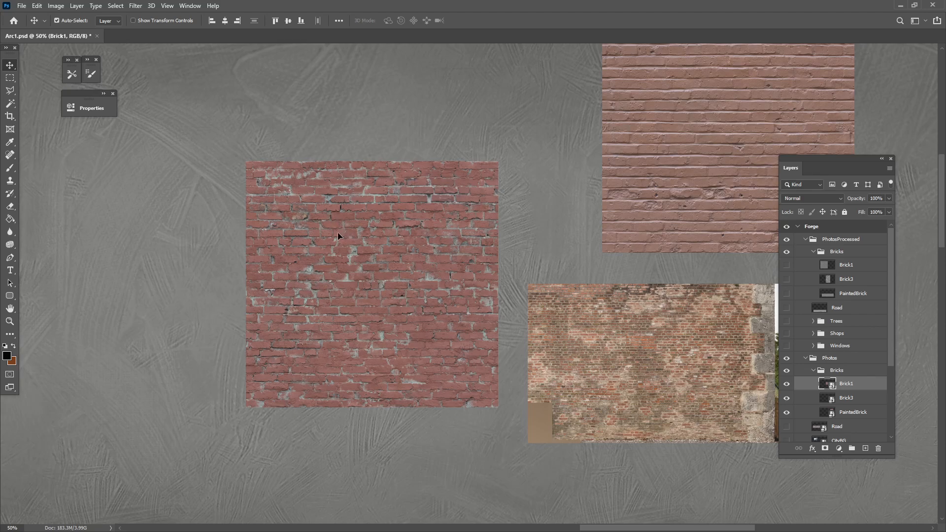
{"action": "left_click_drag", "start_coordinate": [338, 236], "coordinate": [323, 234]}
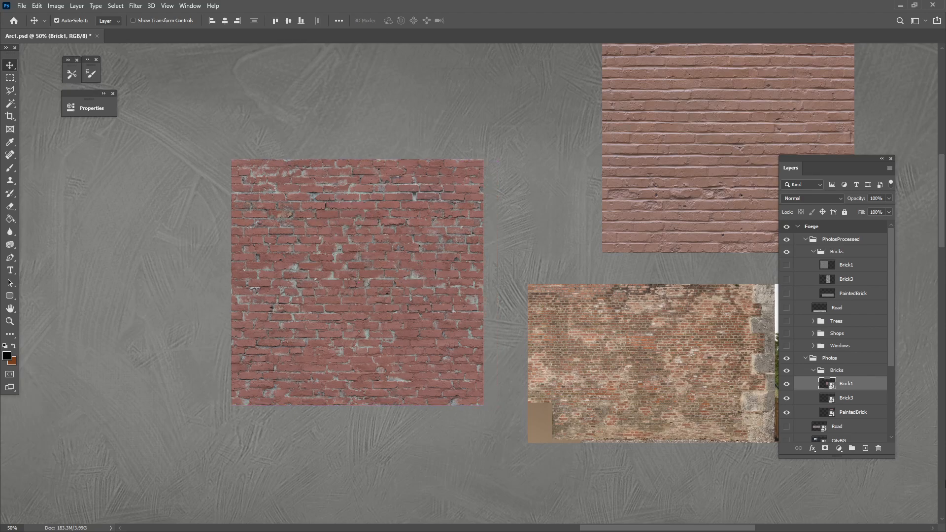
{"action": "left_click_drag", "start_coordinate": [400, 351], "coordinate": [401, 373]}
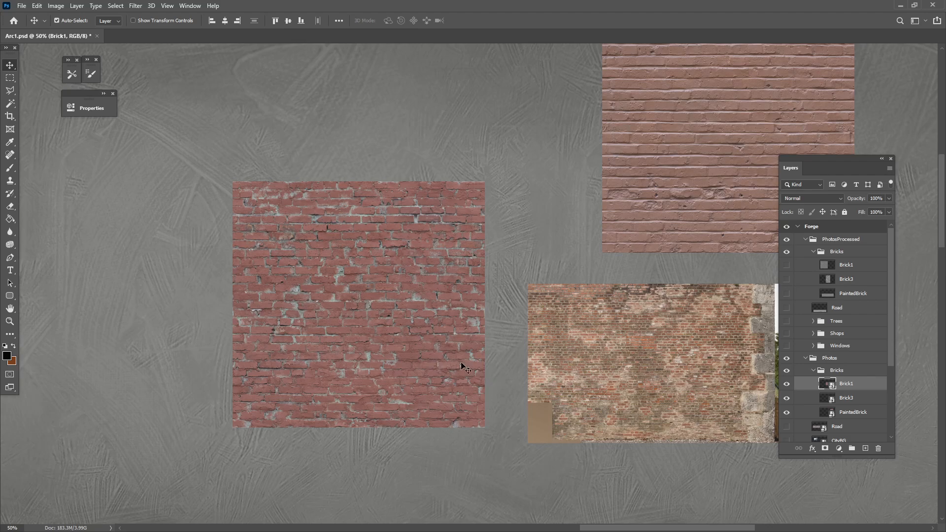
Stack the PaintedBrick photo directly above the weathered Brick3 photo and move the red Brick1 photo up beside them
{"action": "left_click_drag", "start_coordinate": [634, 341], "coordinate": [605, 333]}
{"action": "left_click_drag", "start_coordinate": [710, 164], "coordinate": [610, 183]}
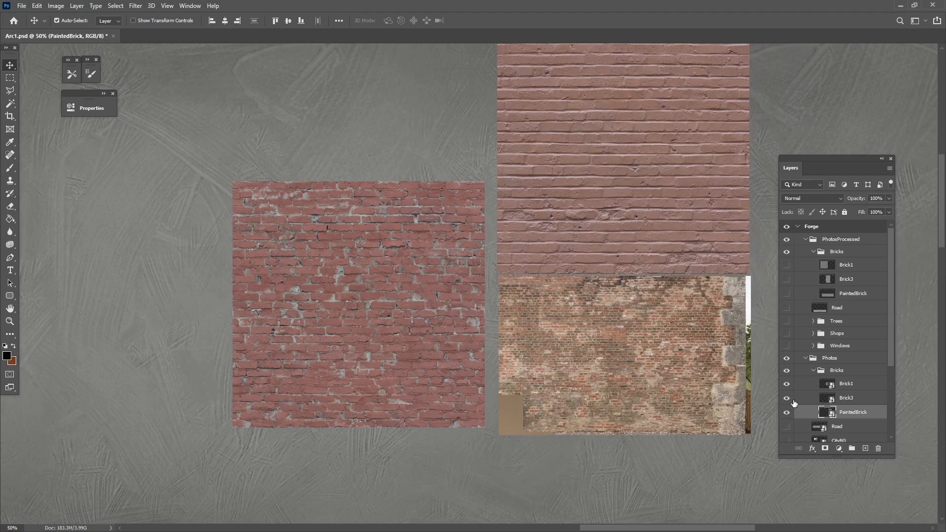
{"action": "left_click_drag", "start_coordinate": [457, 284], "coordinate": [466, 172]}
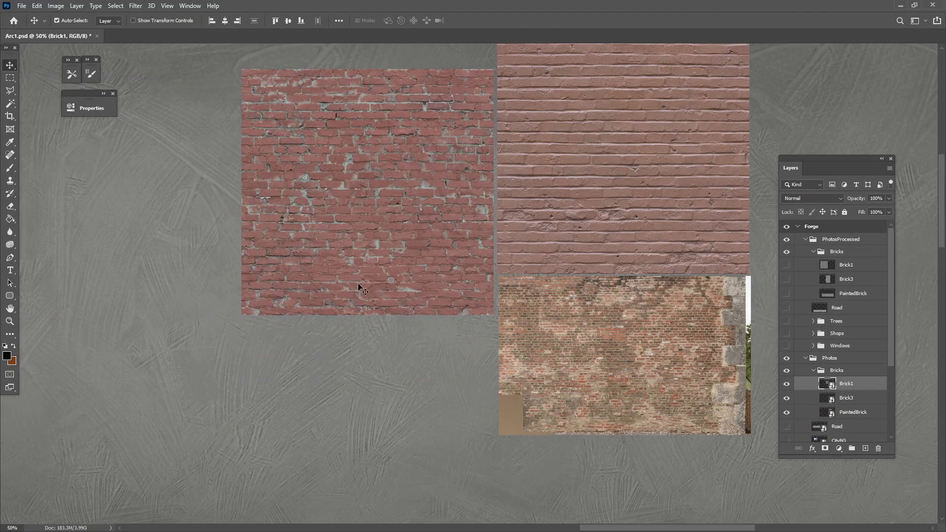
{"action": "left_click_drag", "start_coordinate": [631, 358], "coordinate": [634, 375]}
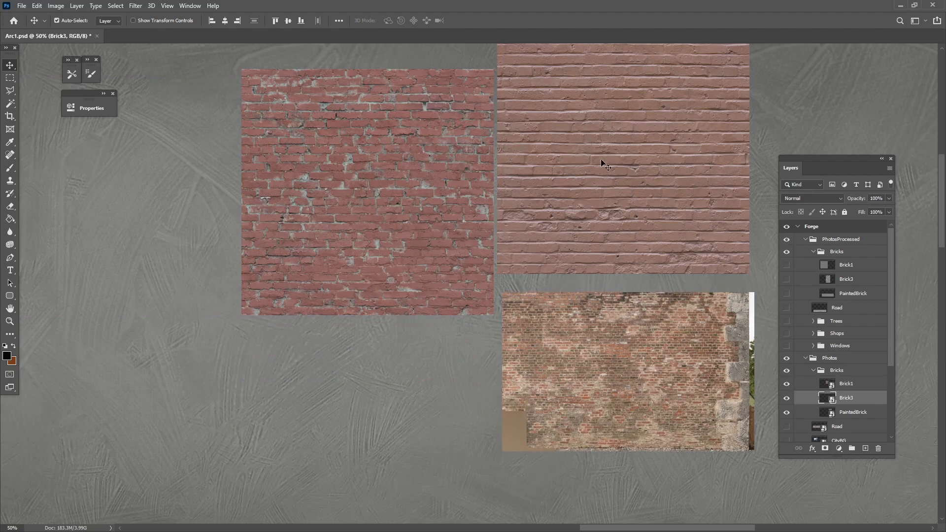
{"action": "left_click_drag", "start_coordinate": [385, 262], "coordinate": [361, 262]}
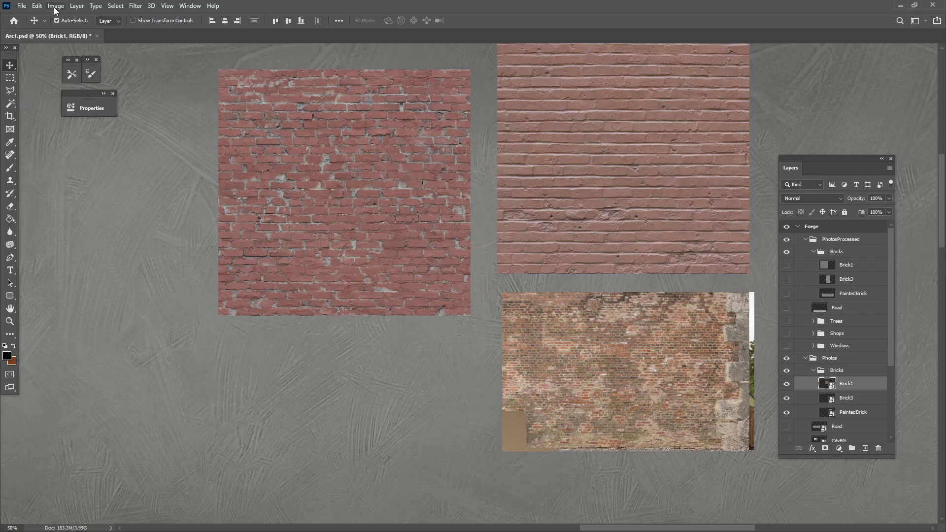
Rasterize the red Brick1 photo layer in the Photos > Bricks group so that its pixels can be edited directly
{"action": "right_click", "coordinate": [873, 392]}
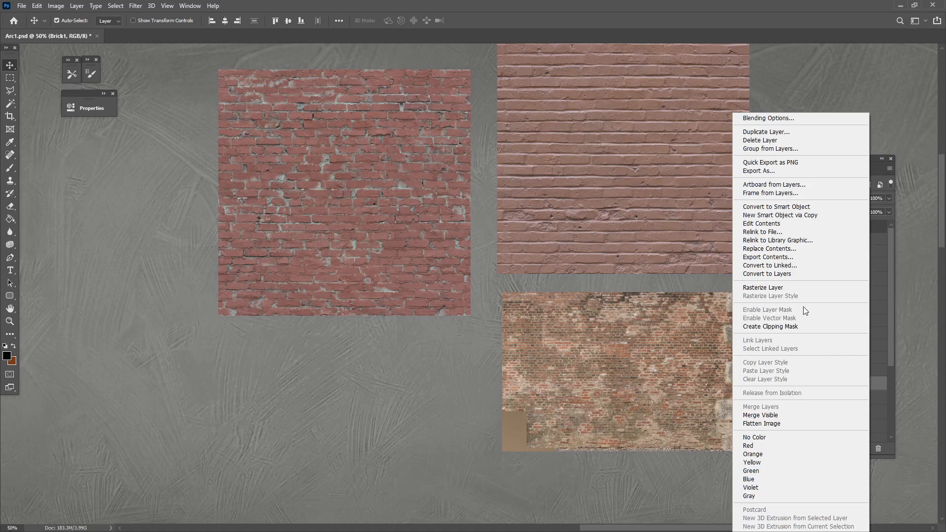
{"action": "left_click", "coordinate": [874, 383]}
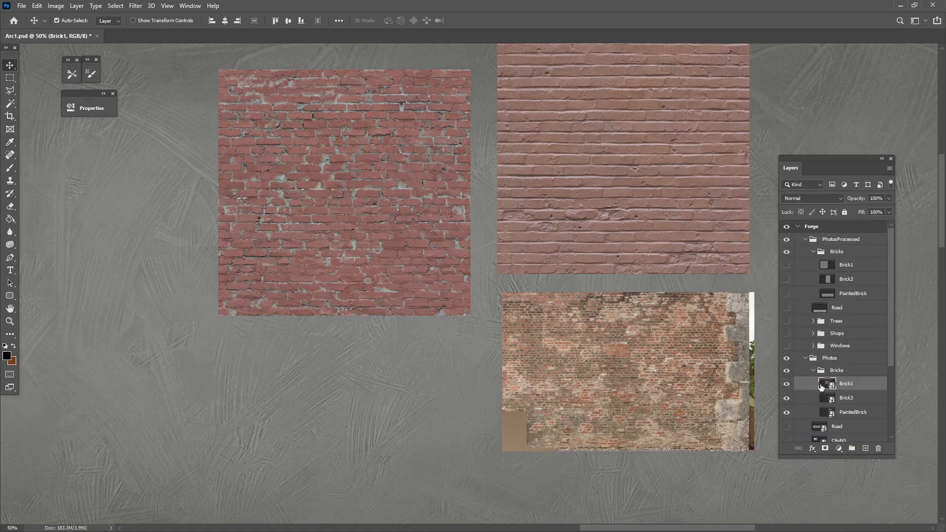
{"action": "right_click", "coordinate": [852, 384]}
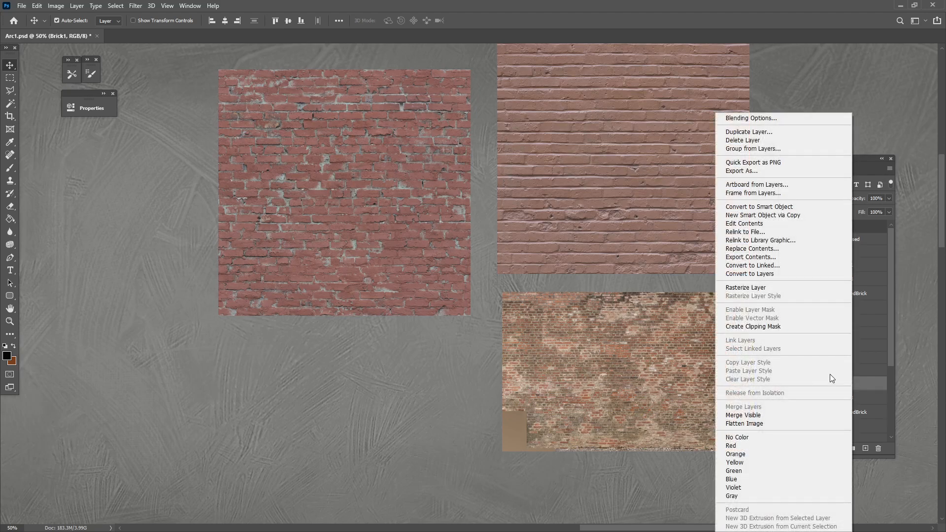
{"action": "left_click", "coordinate": [798, 290]}
{"action": "left_click_drag", "start_coordinate": [333, 315], "coordinate": [511, 332]}
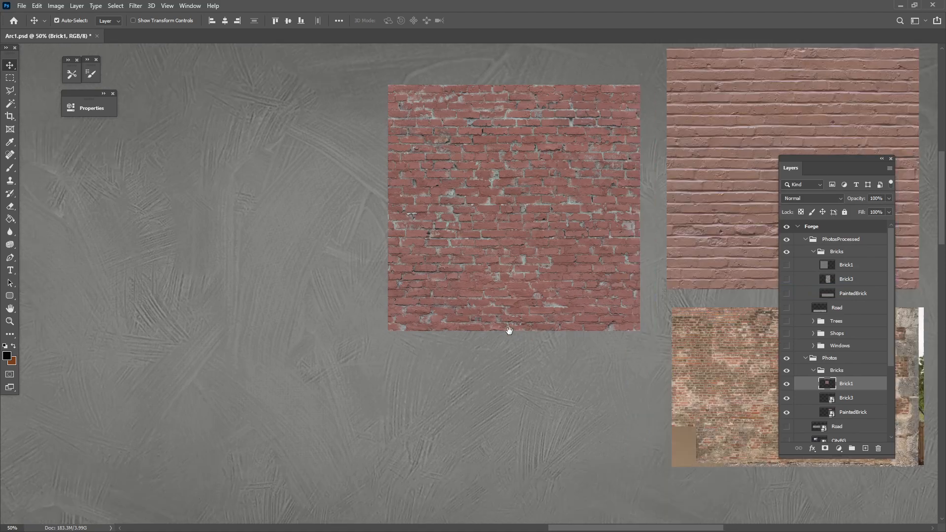
Desaturate the Brick1 photo and move it left, away from the other brick photos
{"action": "left_click", "coordinate": [55, 6]}
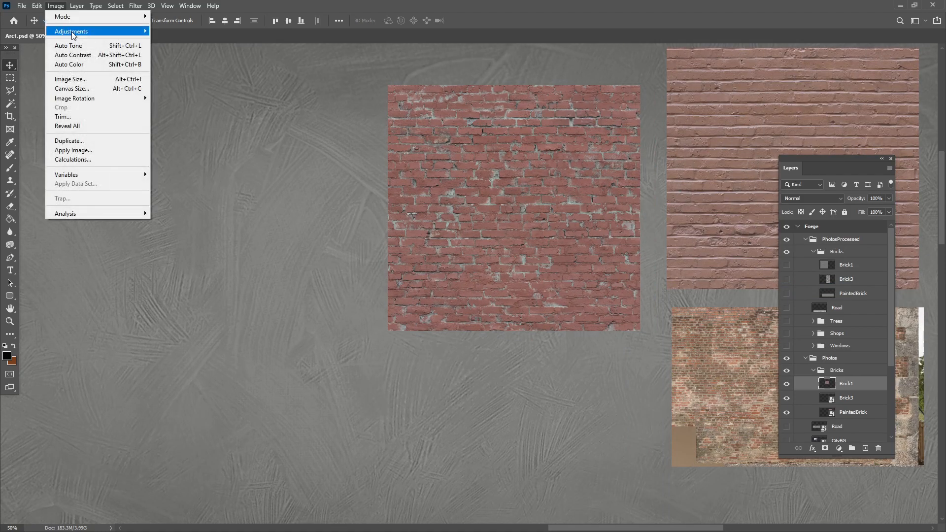
{"action": "mouse_move", "coordinate": [99, 31]}
{"action": "left_click", "coordinate": [182, 221]}
{"action": "left_click_drag", "start_coordinate": [508, 220], "coordinate": [187, 229]}
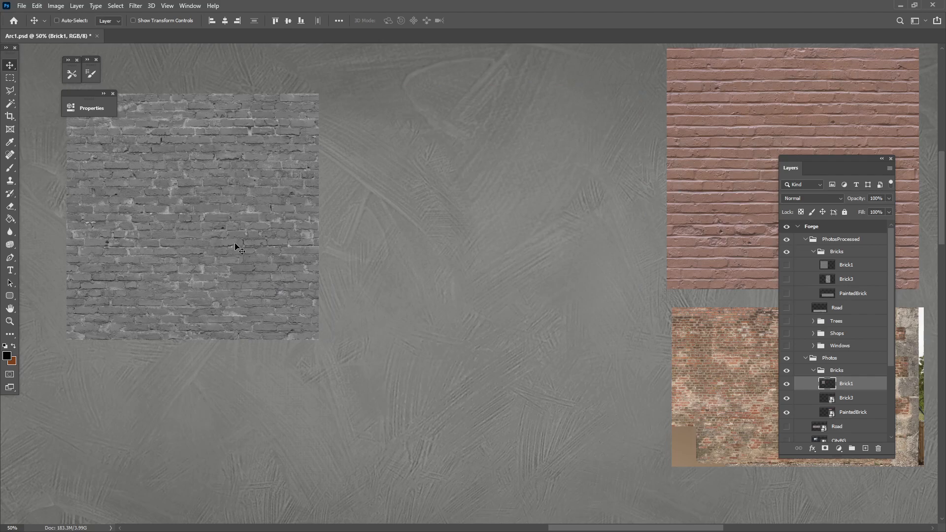
Tile the grey Brick1 texture into a seamless block four copies wide and two high, merged into a single Brick1 layer
{"action": "key", "text": "ctrl+minus"}
{"action": "key", "text": "ctrl+minus"}
{"action": "left_click_drag", "start_coordinate": [338, 237], "coordinate": [408, 213]}
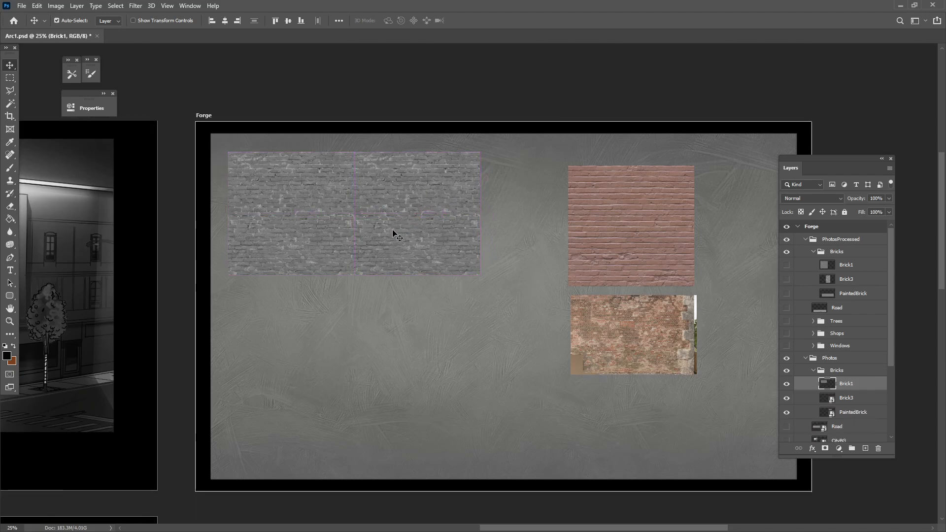
{"action": "left_click_drag", "start_coordinate": [364, 235], "coordinate": [615, 236]}
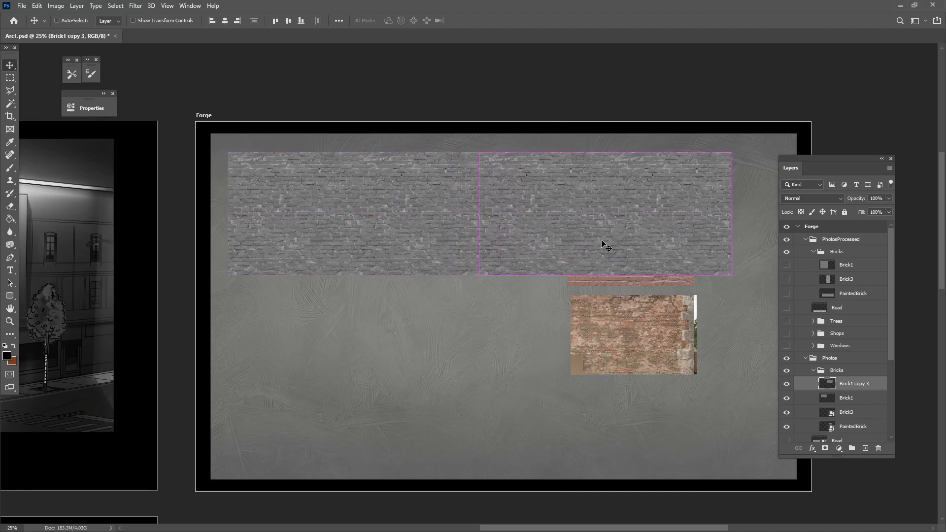
{"action": "left_click_drag", "start_coordinate": [531, 261], "coordinate": [536, 341]}
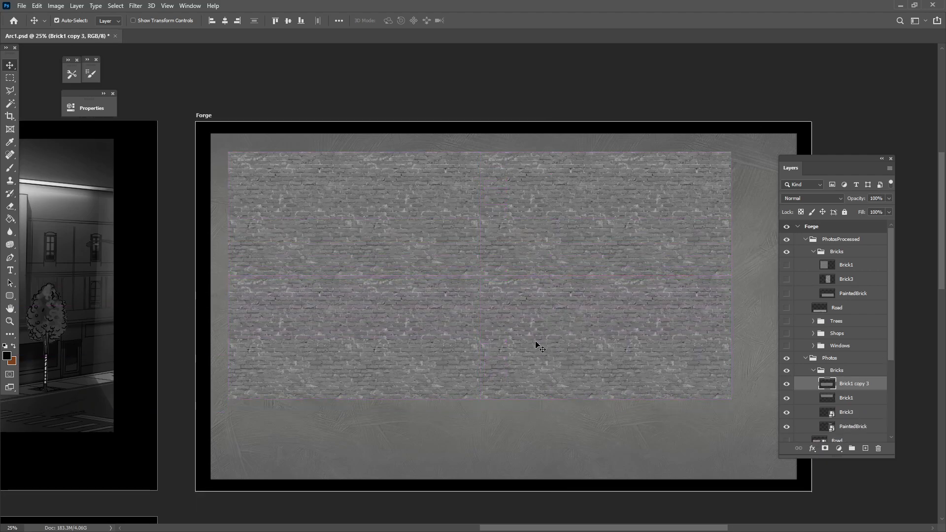
{"action": "key", "text": "ctrl+z"}
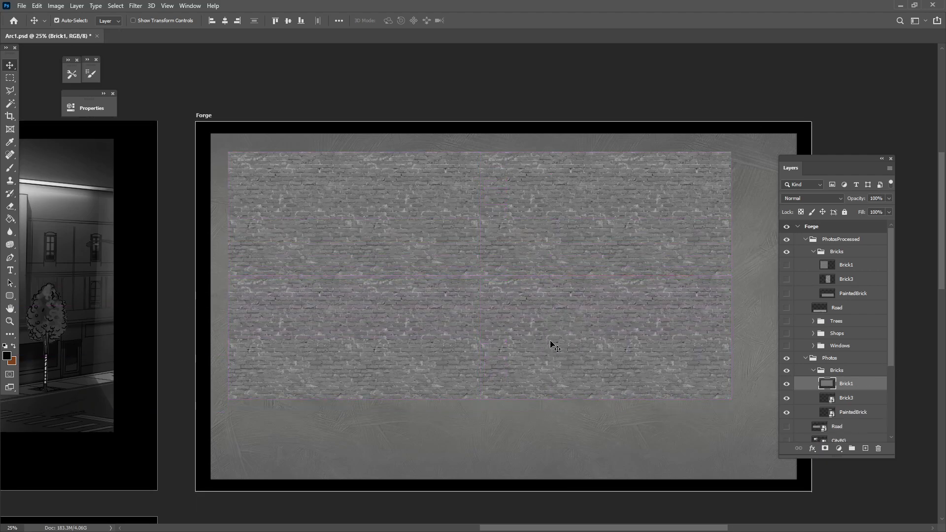
{"action": "key", "text": "ctrl+z"}
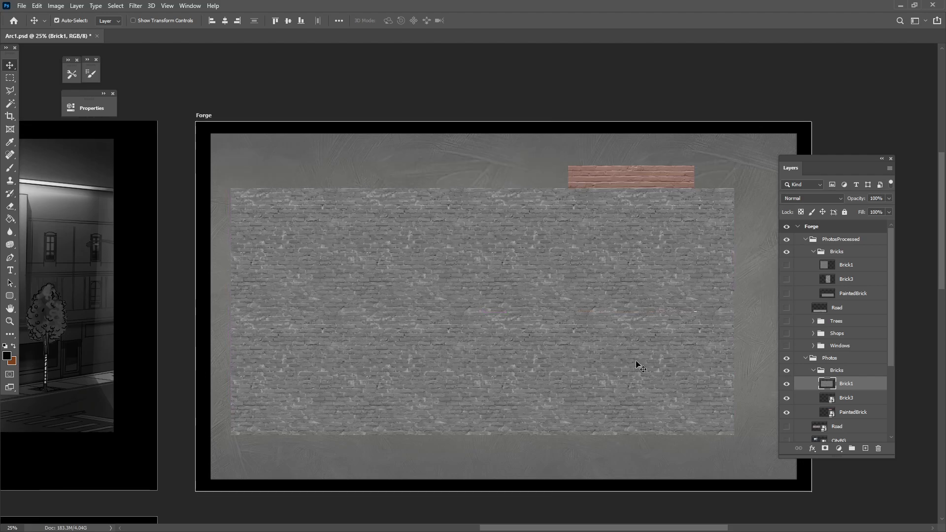
Shift the tiled Brick1 wall left and place the weathered Brick3 photo beside its lower right edge to compare brick sizes
{"action": "mouse_move", "coordinate": [658, 344]}
{"action": "left_mouse_down"}
{"action": "mouse_move", "coordinate": [489, 296]}
{"action": "mouse_move", "coordinate": [460, 300]}
{"action": "left_mouse_up"}
{"action": "mouse_move", "coordinate": [638, 331]}
{"action": "left_mouse_down"}
{"action": "mouse_move", "coordinate": [651, 369]}
{"action": "mouse_move", "coordinate": [630, 345]}
{"action": "mouse_move", "coordinate": [612, 356]}
{"action": "mouse_move", "coordinate": [358, 280]}
{"action": "left_mouse_up"}
{"action": "key", "text": "ctrl+plus"}
{"action": "key", "text": "ctrl+plus"}
{"action": "key", "text": "ctrl+plus"}
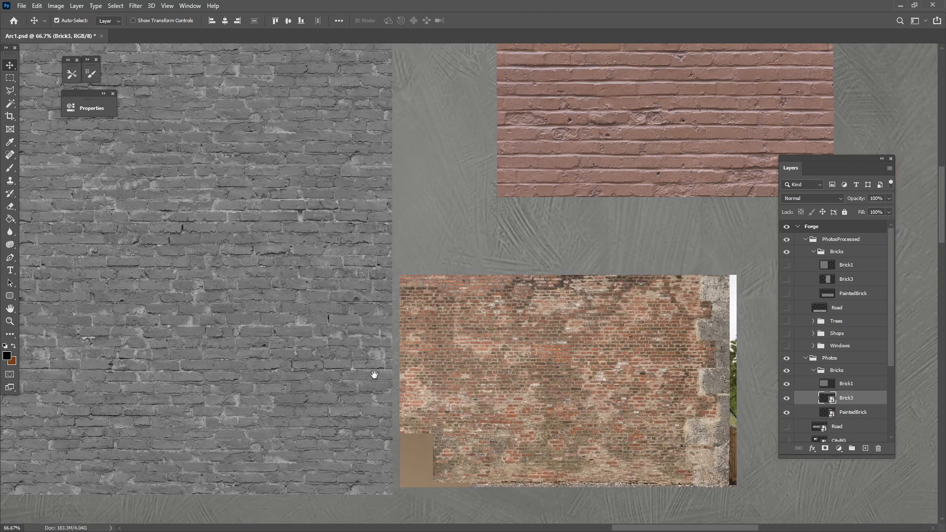
{"action": "left_click_drag", "start_coordinate": [344, 376], "coordinate": [306, 370]}
{"action": "key", "text": "ctrl+t"}
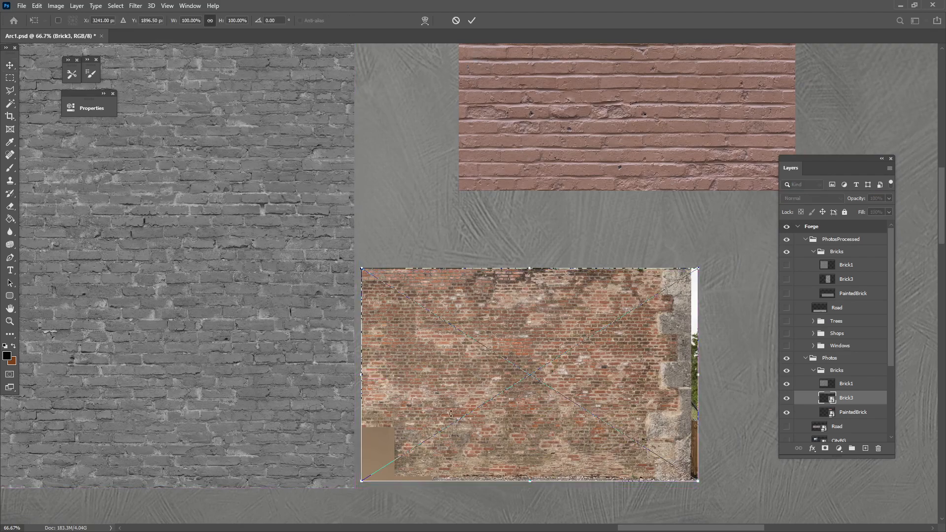
{"action": "key", "text": "Return"}
Scale the tiled Brick1 wall down to about 70.5% and move it back against the weathered Brick3 photo
{"action": "left_click", "coordinate": [312, 405]}
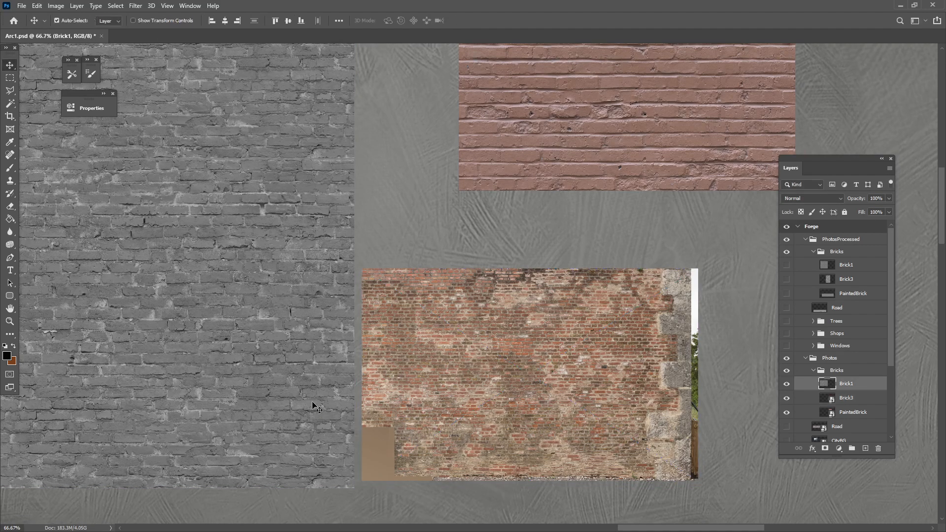
{"action": "left_click_drag", "start_coordinate": [283, 362], "coordinate": [369, 340]}
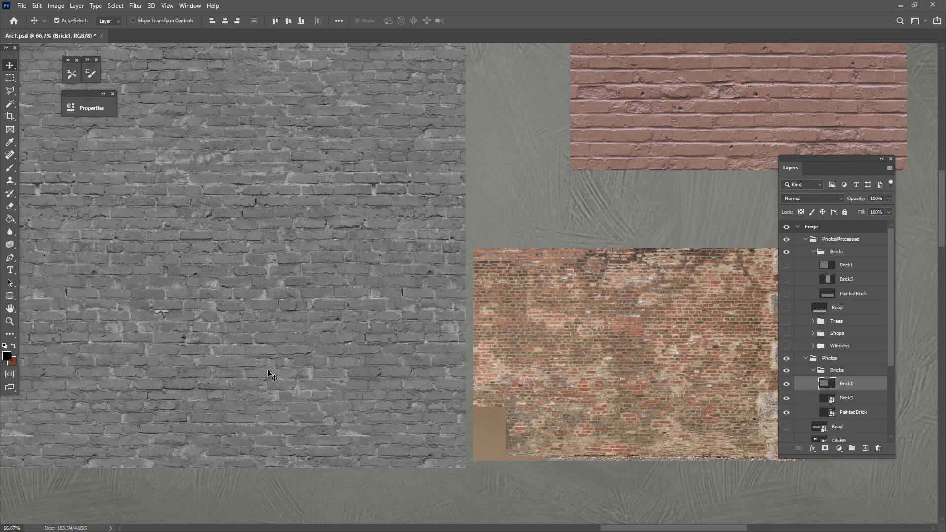
{"action": "key", "text": "ctrl+t"}
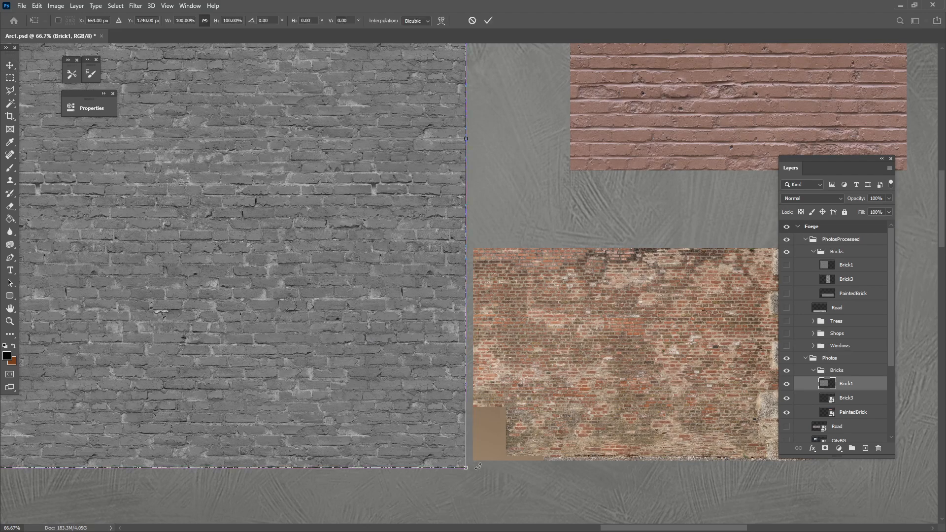
{"action": "left_click_drag", "start_coordinate": [463, 467], "coordinate": [394, 347]}
{"action": "left_click_drag", "start_coordinate": [451, 434], "coordinate": [322, 373]}
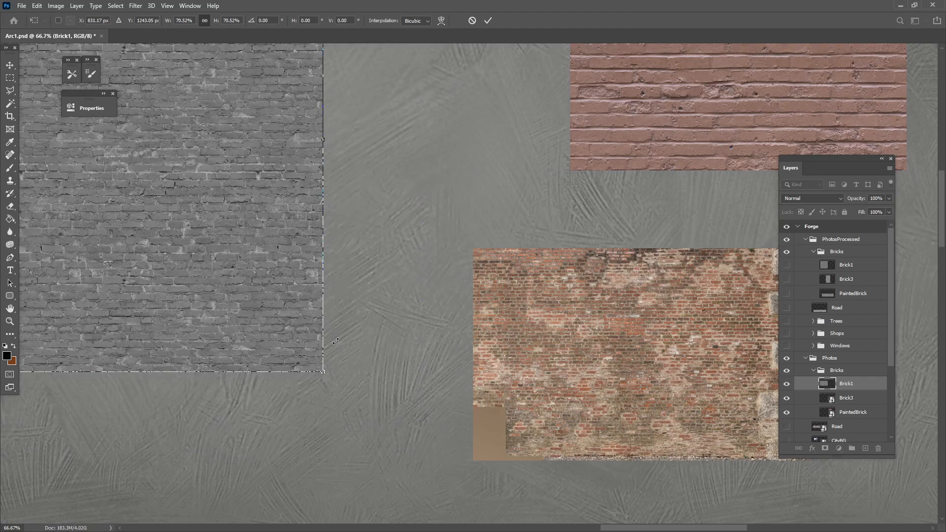
{"action": "key", "text": "Return"}
{"action": "left_click_drag", "start_coordinate": [261, 310], "coordinate": [395, 371]}
{"action": "left_click_drag", "start_coordinate": [506, 374], "coordinate": [503, 362]}
{"action": "left_click_drag", "start_coordinate": [579, 362], "coordinate": [374, 338]}
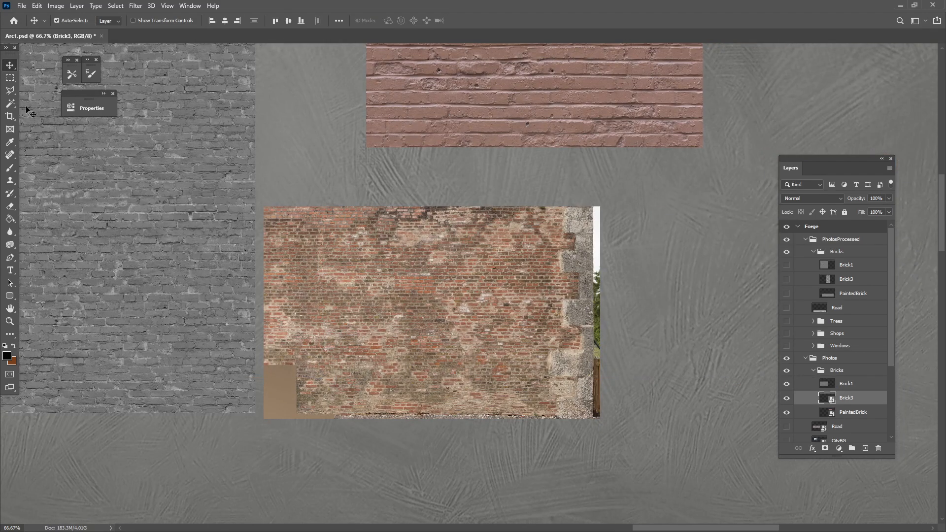
Rasterize the weathered Brick3 photo layer and get the Rectangular Marquee tool ready for trimming it
{"action": "left_click", "coordinate": [14, 78]}
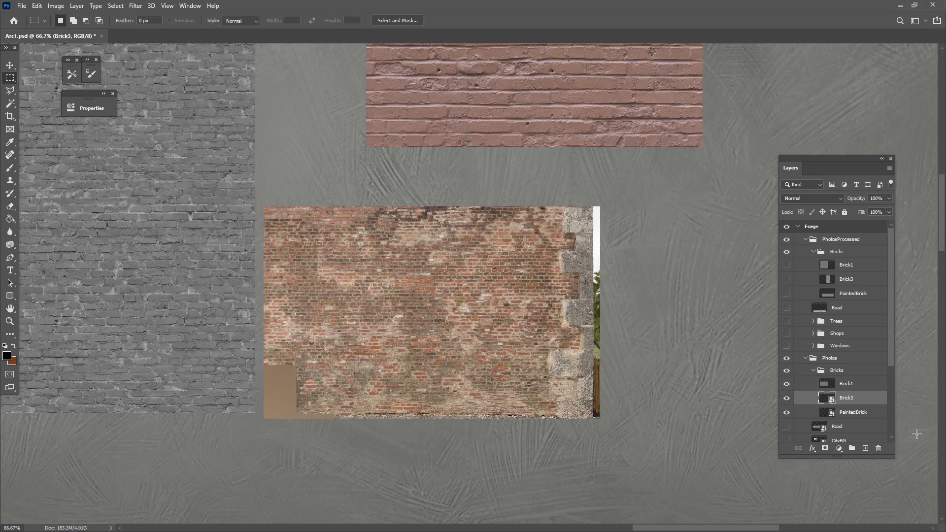
{"action": "right_click", "coordinate": [870, 397]}
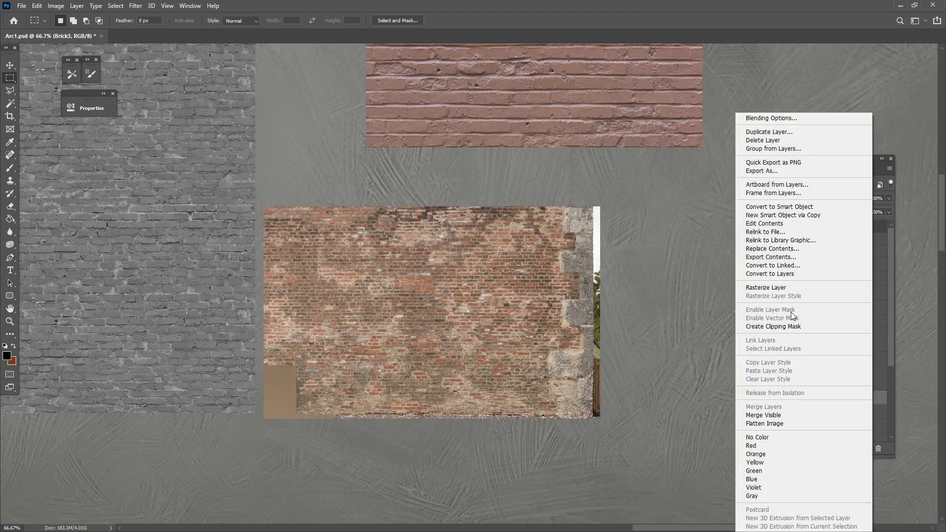
{"action": "left_click", "coordinate": [787, 288]}
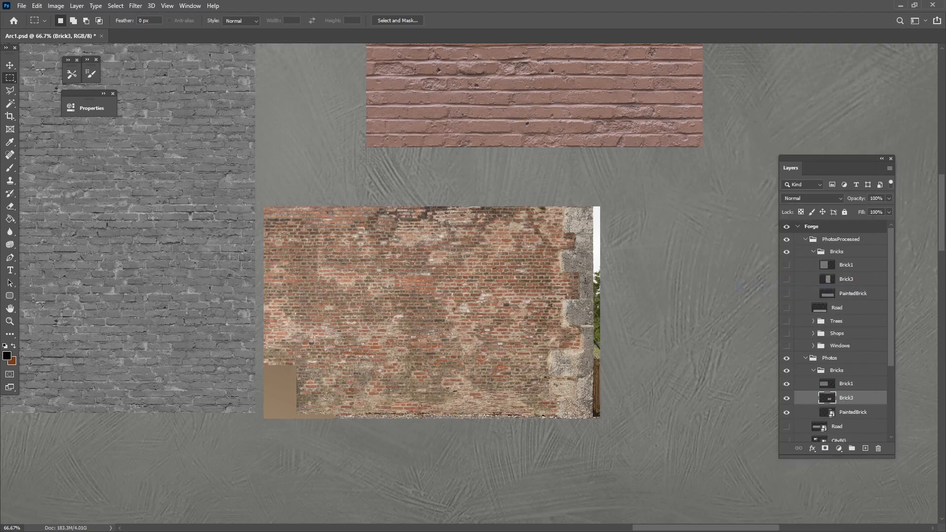
Trim the Brick3 photo, deleting the strip with the tan patch on its left and the sliver beyond the corner stones
{"action": "left_click_drag", "start_coordinate": [329, 181], "coordinate": [594, 435]}
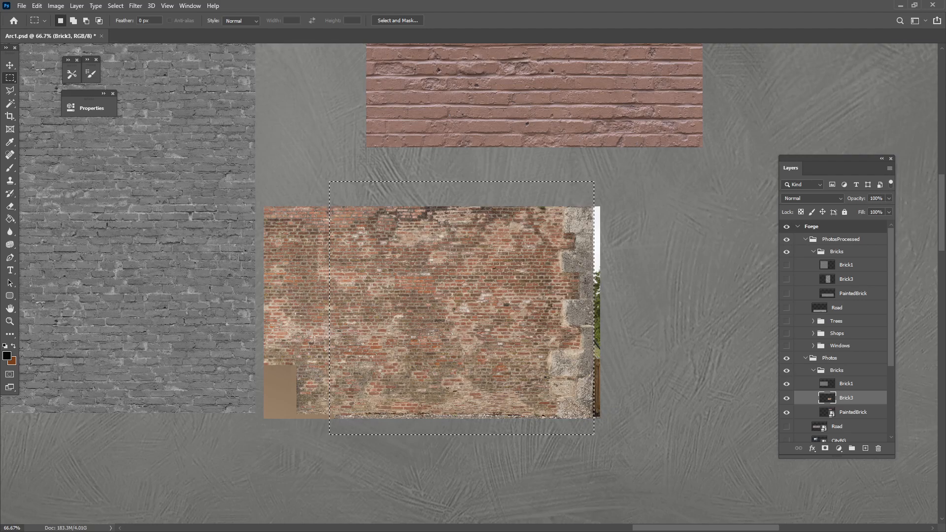
{"action": "left_click", "coordinate": [117, 6]}
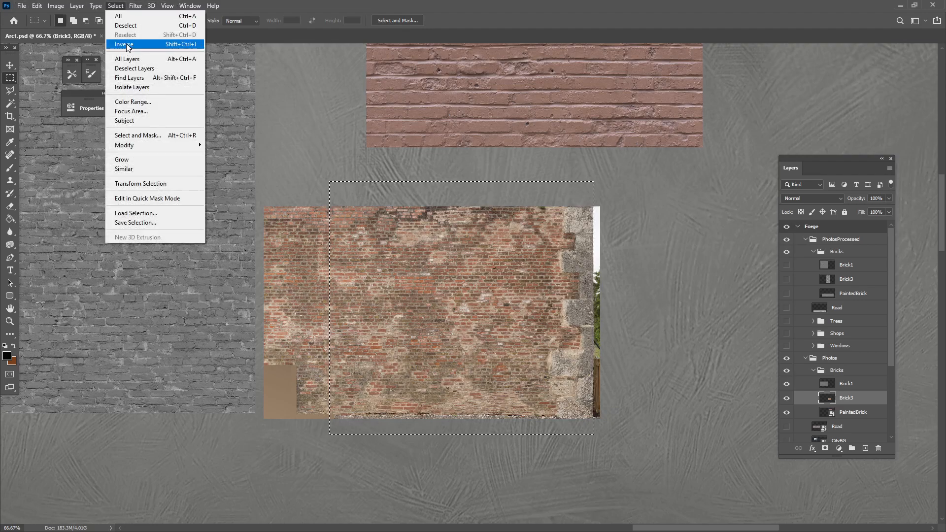
{"action": "left_click", "coordinate": [130, 43]}
{"action": "key", "text": "Delete"}
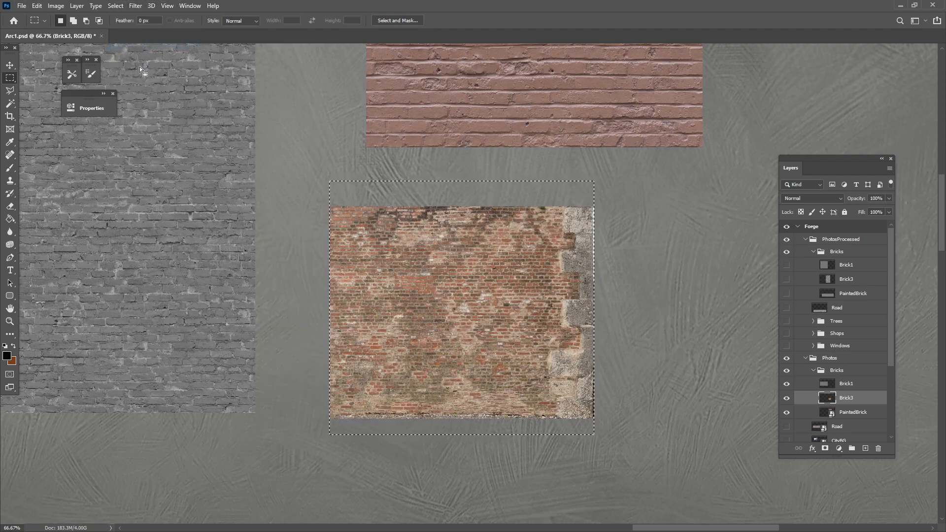
{"action": "key", "text": "ctrl+d"}
{"action": "mouse_move", "coordinate": [588, 190]}
{"action": "left_mouse_down"}
{"action": "mouse_move", "coordinate": [627, 426]}
{"action": "mouse_move", "coordinate": [617, 410]}
{"action": "left_mouse_up"}
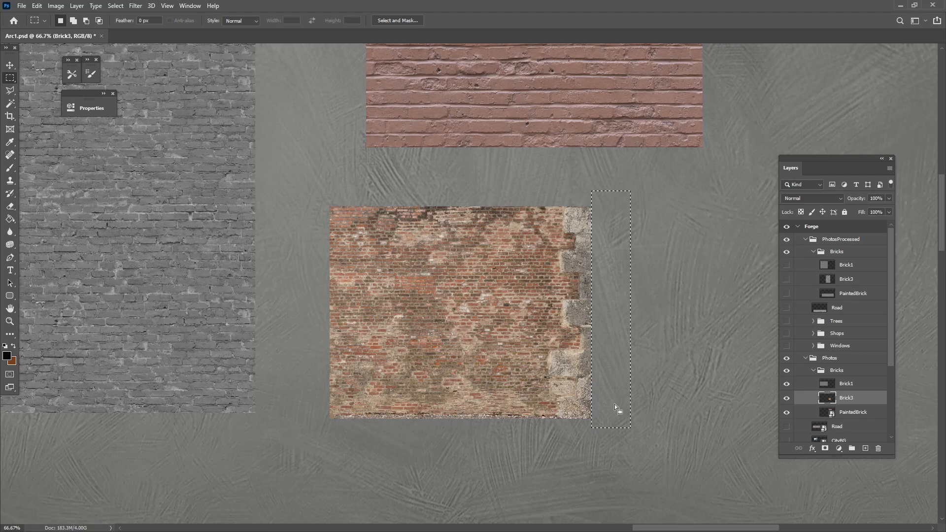
{"action": "key", "text": "ctrl+d"}
Enlarge the trimmed Brick3 photo to about twice its size and place it against the right edge of the grey Brick1 wall
{"action": "left_click", "coordinate": [10, 65]}
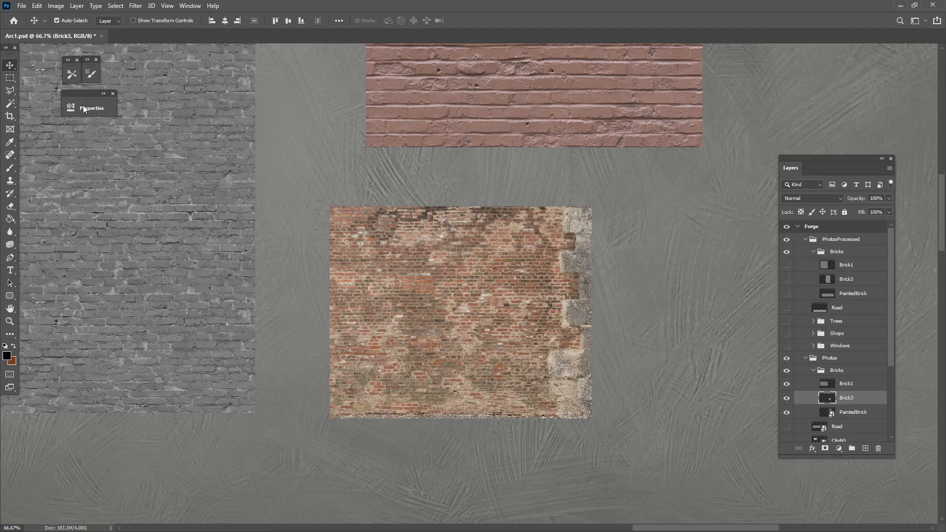
{"action": "scroll", "coordinate": [513, 298], "scroll_direction": "left", "scroll_amount": 5}
{"action": "left_click_drag", "start_coordinate": [485, 305], "coordinate": [433, 292]}
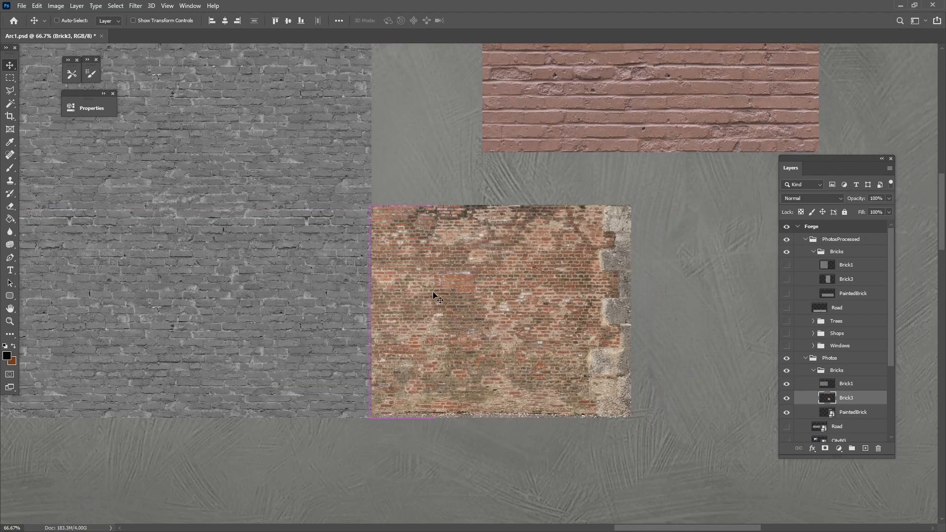
{"action": "key", "text": "ctrl+t"}
{"action": "left_click_drag", "start_coordinate": [629, 206], "coordinate": [843, 54]}
{"action": "left_click_drag", "start_coordinate": [645, 176], "coordinate": [456, 188]}
{"action": "left_click_drag", "start_coordinate": [646, 436], "coordinate": [718, 493]}
{"action": "key", "text": "Return"}
{"action": "left_click_drag", "start_coordinate": [451, 398], "coordinate": [557, 367]}
Scale the grey Brick1 wall down slightly to match Brick3's brick size and line it up against Brick3's left edge
{"action": "left_click_drag", "start_coordinate": [232, 363], "coordinate": [229, 400]}
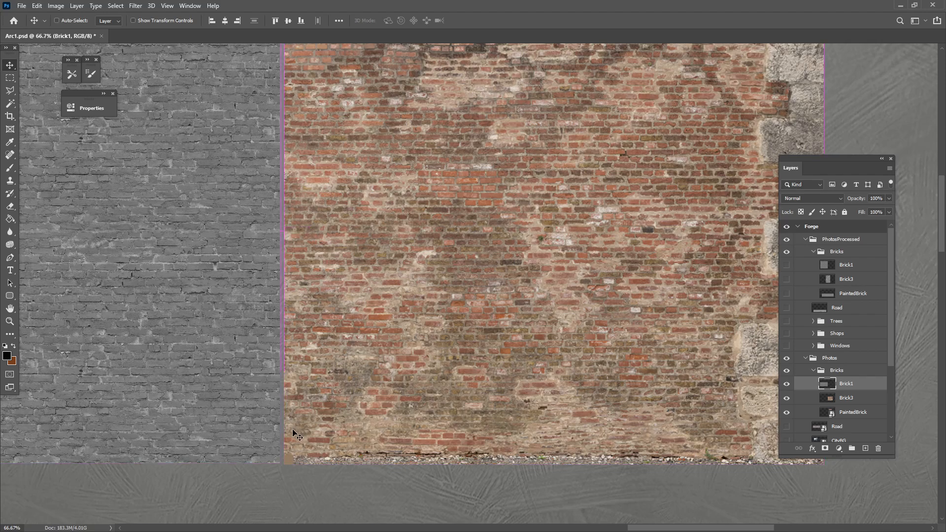
{"action": "key", "text": "ctrl+t"}
{"action": "left_click_drag", "start_coordinate": [279, 463], "coordinate": [221, 434]}
{"action": "key", "text": "Return"}
{"action": "left_click_drag", "start_coordinate": [191, 386], "coordinate": [253, 418]}
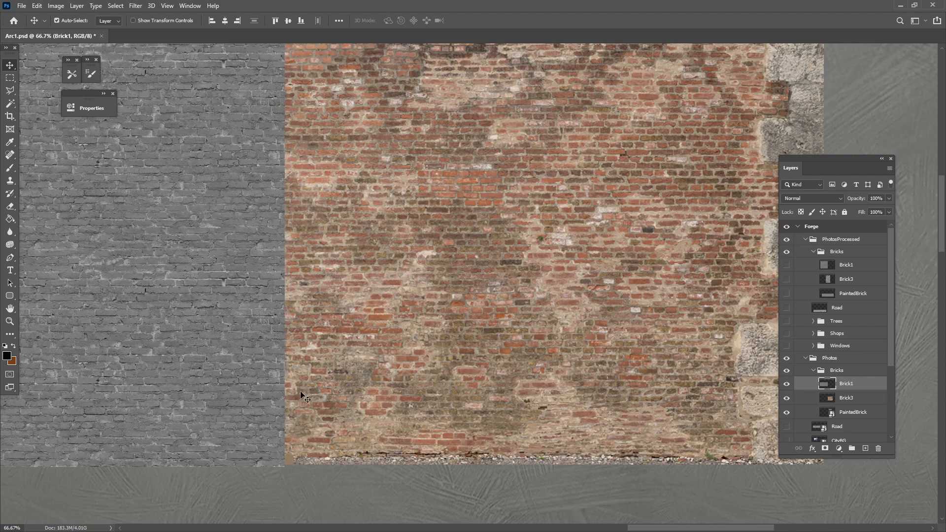
Desaturate the enlarged Brick3 photo to match the grey Brick1 wall
{"action": "left_click_drag", "start_coordinate": [290, 341], "coordinate": [176, 355]}
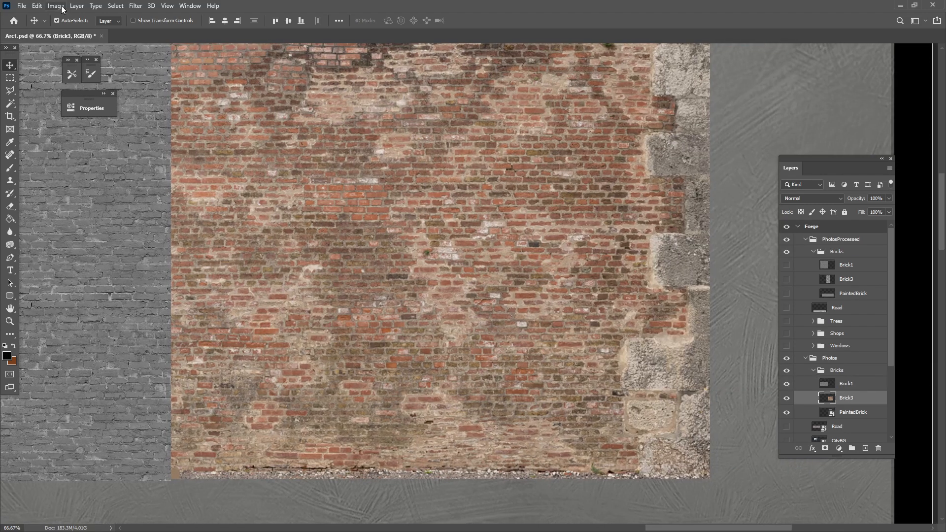
{"action": "left_click", "coordinate": [37, 6]}
{"action": "mouse_move", "coordinate": [88, 230]}
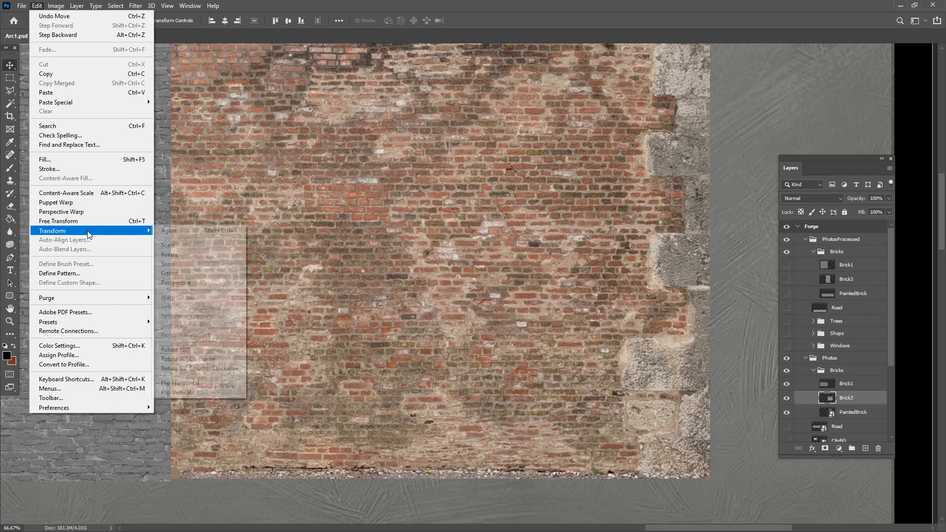
{"action": "mouse_move", "coordinate": [57, 7]}
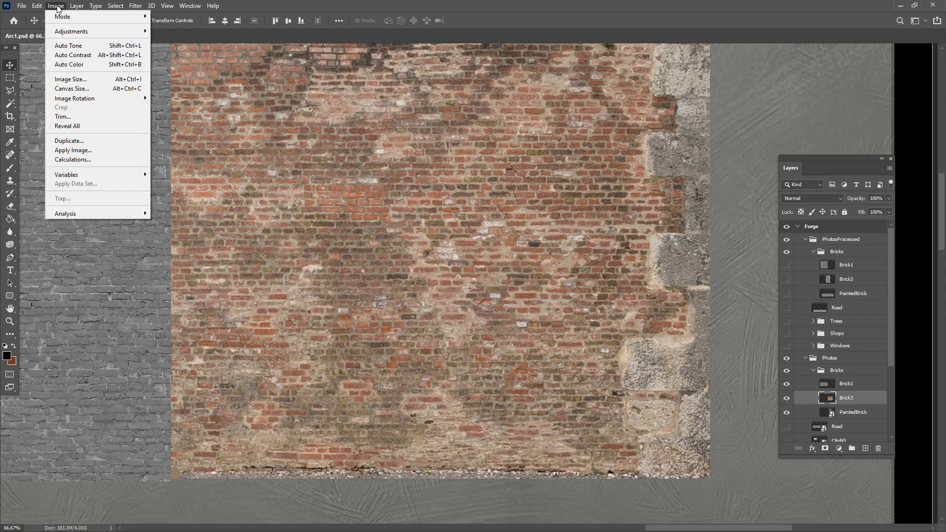
{"action": "mouse_move", "coordinate": [126, 32]}
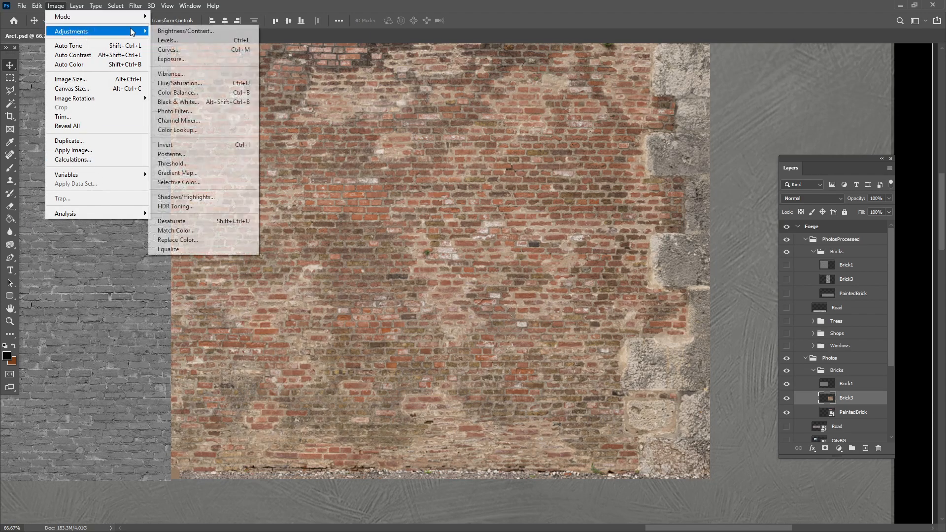
{"action": "left_click", "coordinate": [203, 223]}
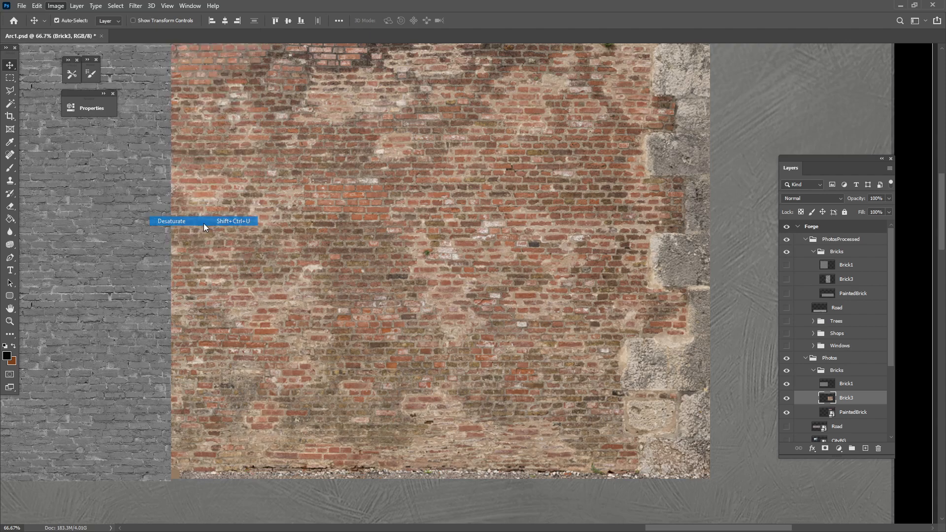
{"action": "left_click_drag", "start_coordinate": [343, 290], "coordinate": [493, 342]}
{"action": "left_click_drag", "start_coordinate": [497, 273], "coordinate": [274, 160]}
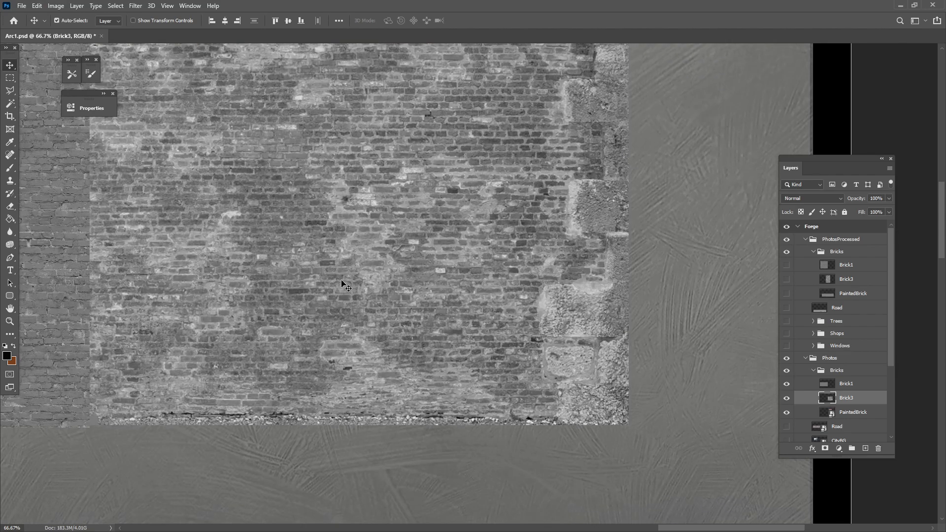
Extend the grey Brick3 wall vertically by stacking a copy of it below the original, and merge the pieces into one layer
{"action": "left_click_drag", "start_coordinate": [319, 160], "coordinate": [373, 237]}
{"action": "left_click", "coordinate": [658, 254]}
{"action": "left_click_drag", "start_coordinate": [526, 222], "coordinate": [462, 402]}
{"action": "left_click_drag", "start_coordinate": [404, 291], "coordinate": [410, 396]}
{"action": "key", "text": "ctrl+e"}
{"action": "left_click_drag", "start_coordinate": [368, 332], "coordinate": [390, 358]}
{"action": "key", "text": "ctrl+z"}
{"action": "left_click", "coordinate": [723, 314]}
{"action": "left_click_drag", "start_coordinate": [550, 268], "coordinate": [534, 311]}
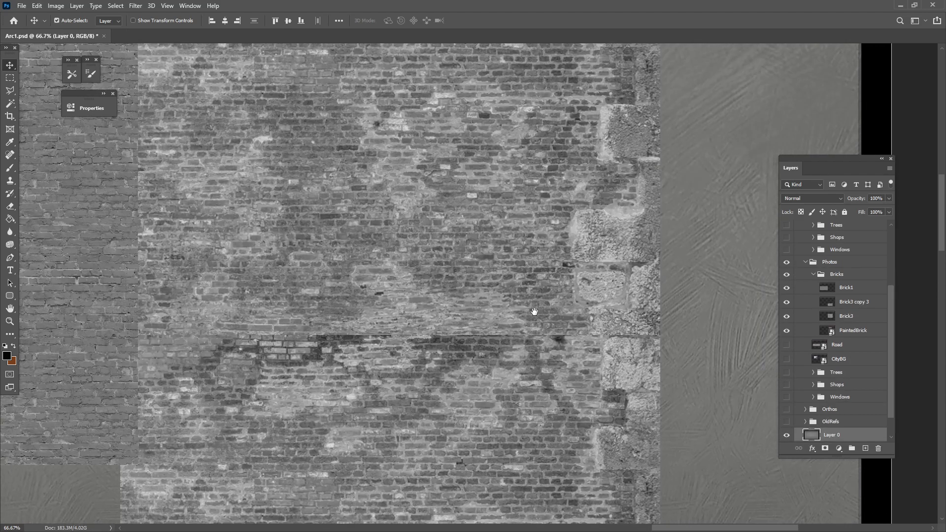
{"action": "left_click", "coordinate": [863, 305]}
{"action": "left_click", "coordinate": [850, 316], "text": "shift"}
{"action": "key", "text": "ctrl+e"}
Rearrange the brick textures on the Forge artboard, grouping the merged Brick3 wall, the grey Brick1 wall and the PaintedBrick photo together
{"action": "left_click_drag", "start_coordinate": [389, 316], "coordinate": [619, 314]}
{"action": "left_click_drag", "start_coordinate": [441, 305], "coordinate": [376, 292]}
{"action": "key", "text": "ctrl+minus"}
{"action": "key", "text": "ctrl+minus"}
{"action": "left_click_drag", "start_coordinate": [337, 325], "coordinate": [212, 275]}
{"action": "left_click_drag", "start_coordinate": [408, 283], "coordinate": [242, 311]}
{"action": "left_click_drag", "start_coordinate": [432, 194], "coordinate": [326, 181]}
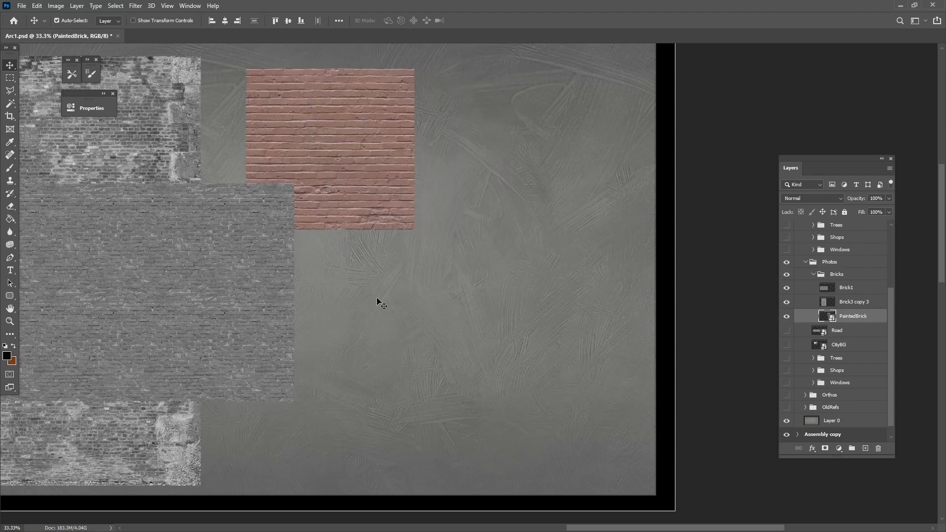
Hide the Bricks group in Photos and show the Shops group, with its SimpleShop layer hidden
{"action": "left_click", "coordinate": [817, 276]}
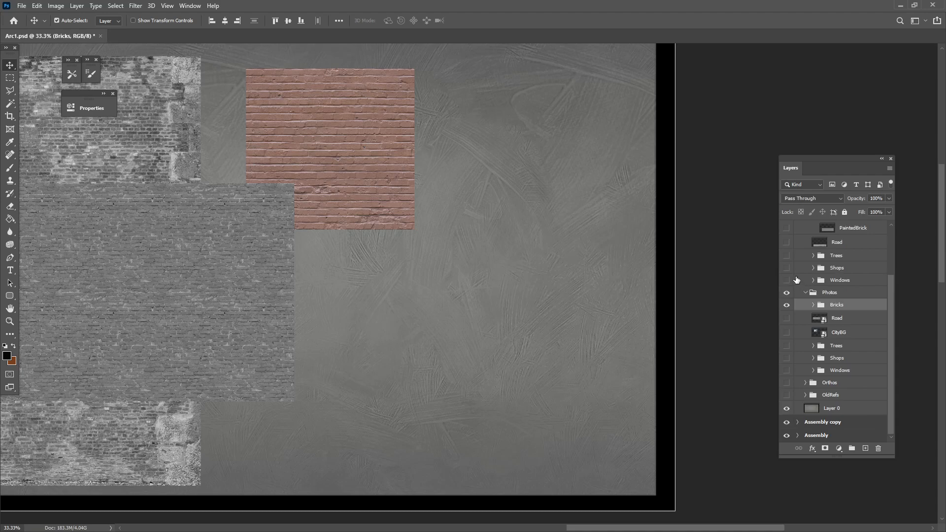
{"action": "left_click", "coordinate": [787, 306]}
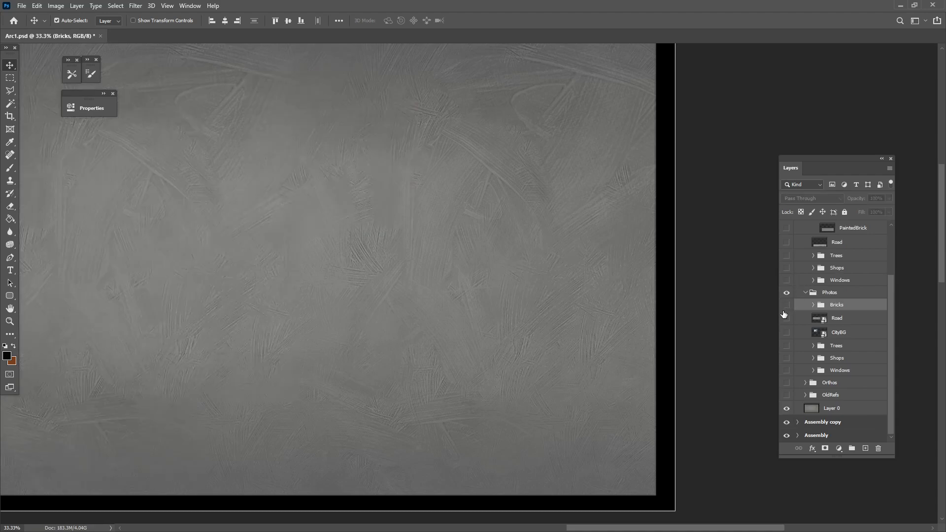
{"action": "left_click", "coordinate": [786, 359]}
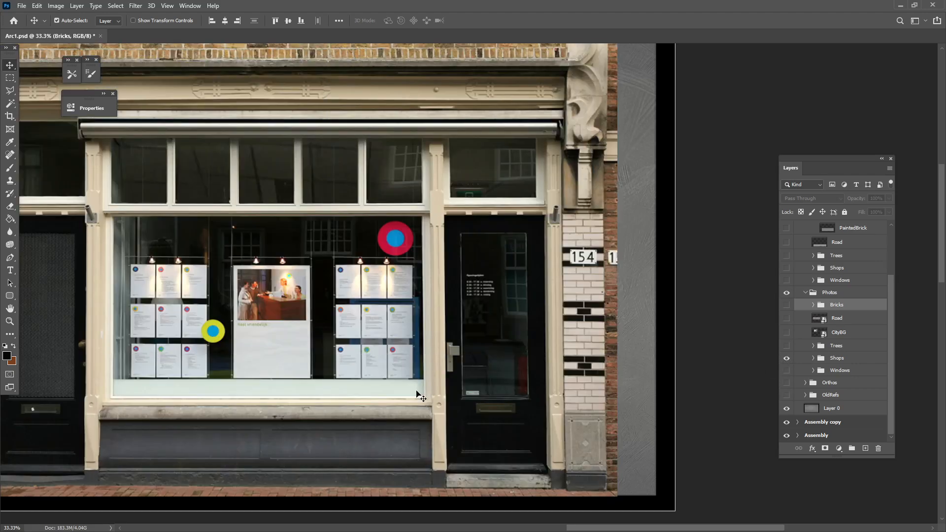
{"action": "left_click", "coordinate": [814, 359]}
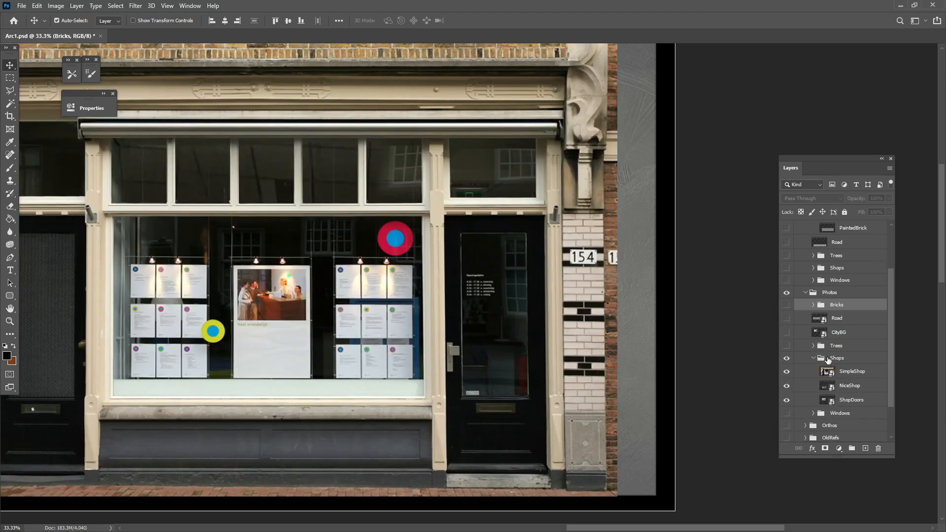
{"action": "scroll", "coordinate": [867, 367], "scroll_direction": "down", "scroll_amount": 1}
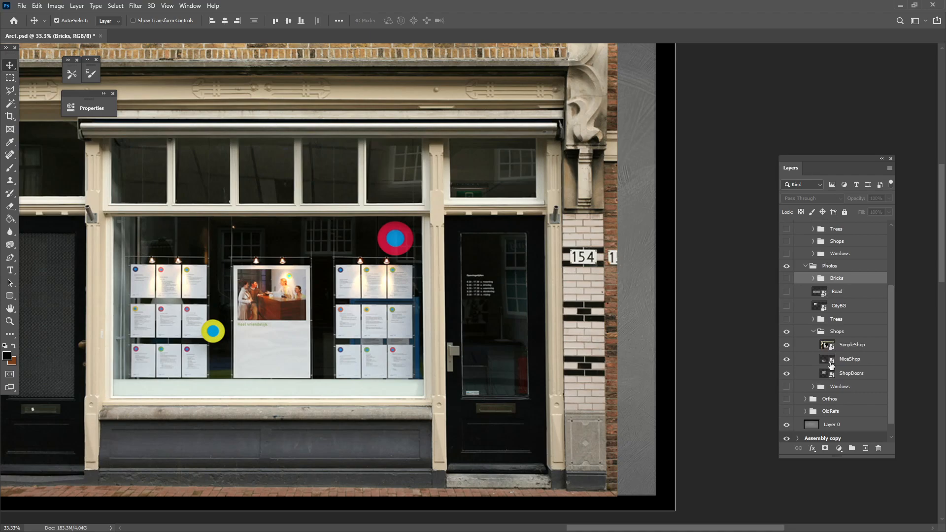
{"action": "left_click", "coordinate": [786, 346]}
Separate the two remaining shop photos, placing NiceShop well to the right of ShopDoors
{"action": "left_click_drag", "start_coordinate": [173, 320], "coordinate": [368, 324]}
{"action": "left_click_drag", "start_coordinate": [294, 324], "coordinate": [566, 286]}
{"action": "left_click_drag", "start_coordinate": [337, 234], "coordinate": [330, 288]}
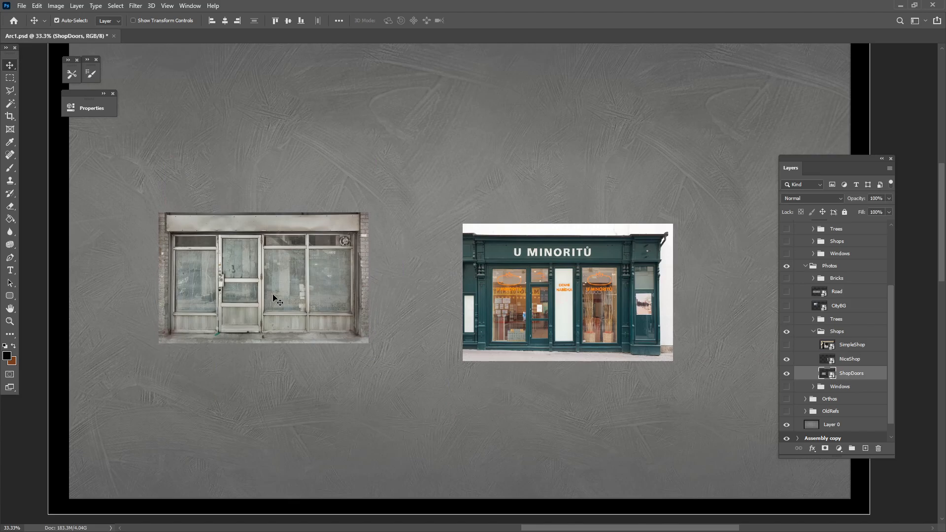
Rasterize the ShopDoors photo and desaturate it
{"action": "right_click", "coordinate": [879, 374]}
{"action": "left_click", "coordinate": [768, 290]}
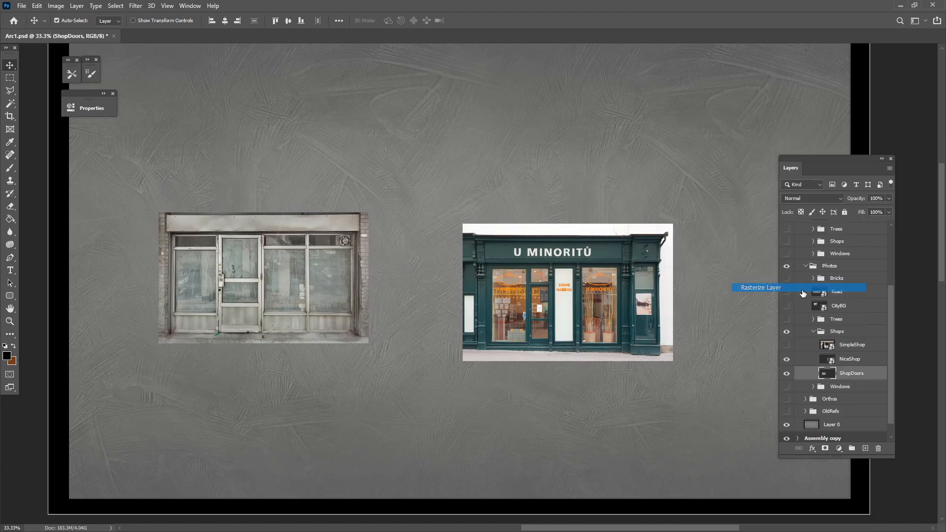
{"action": "left_click", "coordinate": [56, 5]}
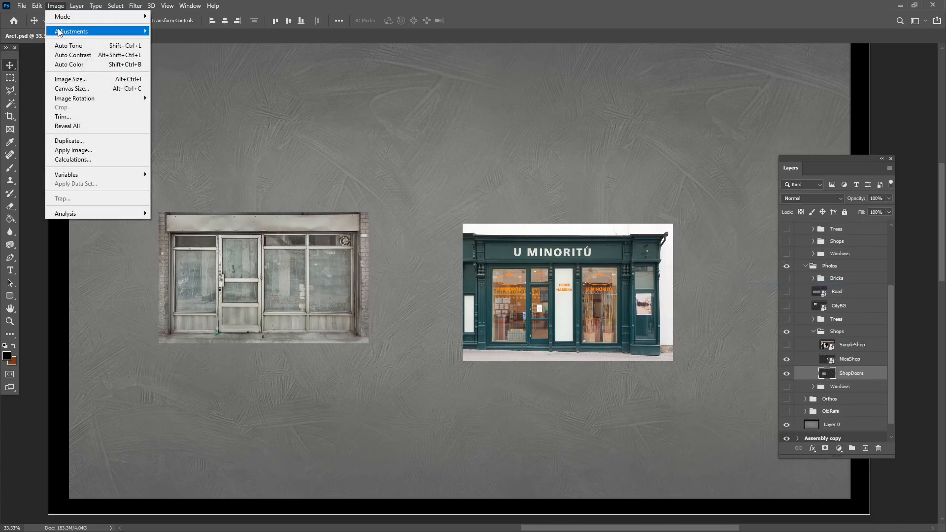
{"action": "mouse_move", "coordinate": [93, 32]}
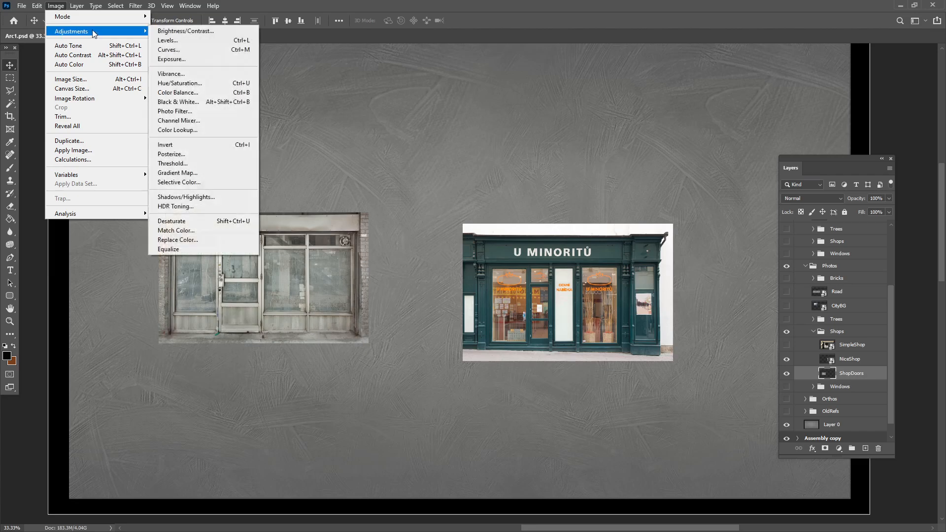
{"action": "left_click", "coordinate": [194, 221]}
{"action": "mouse_move", "coordinate": [264, 276]}
{"action": "left_mouse_down"}
{"action": "mouse_move", "coordinate": [344, 280]}
{"action": "mouse_move", "coordinate": [263, 260]}
{"action": "left_mouse_up"}
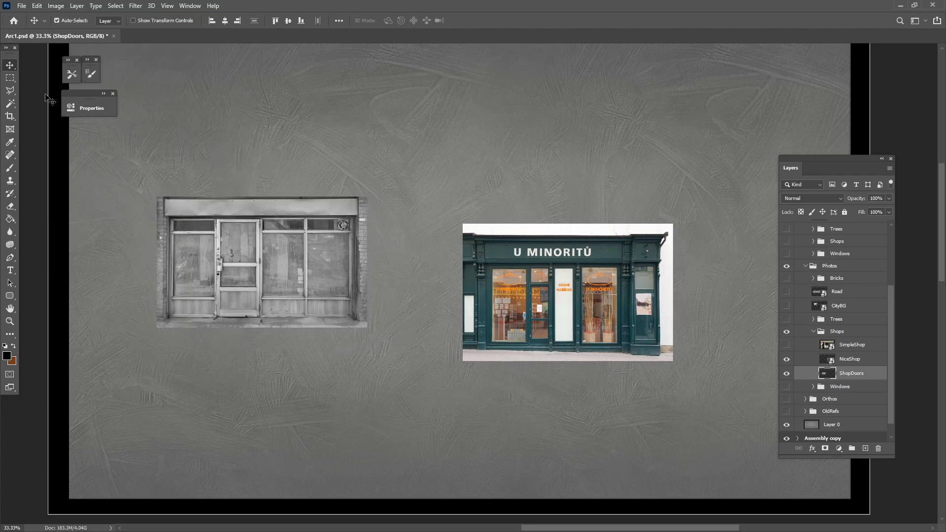
Trim the ShopDoors photo to the shopfront, deleting the brick edges and the pavement outside it
{"action": "left_click", "coordinate": [11, 79]}
{"action": "left_click_drag", "start_coordinate": [163, 196], "coordinate": [359, 320]}
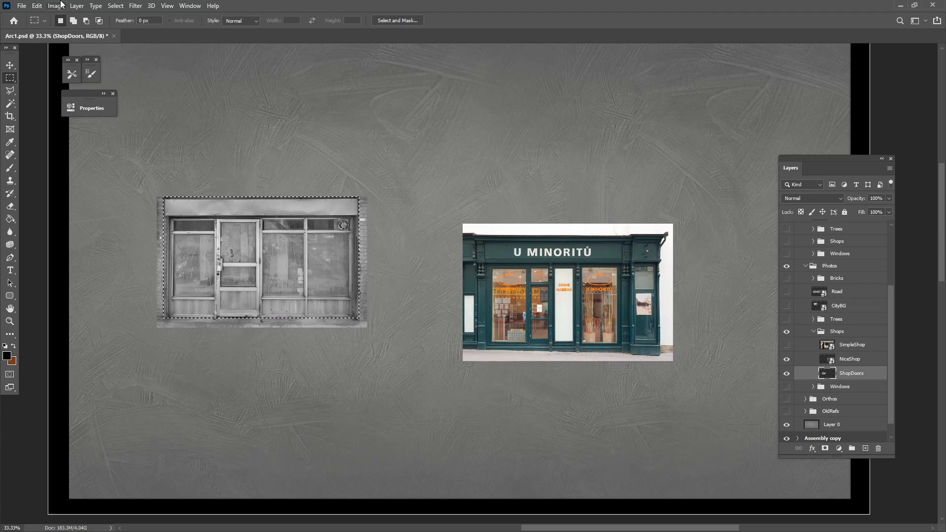
{"action": "left_click", "coordinate": [115, 5]}
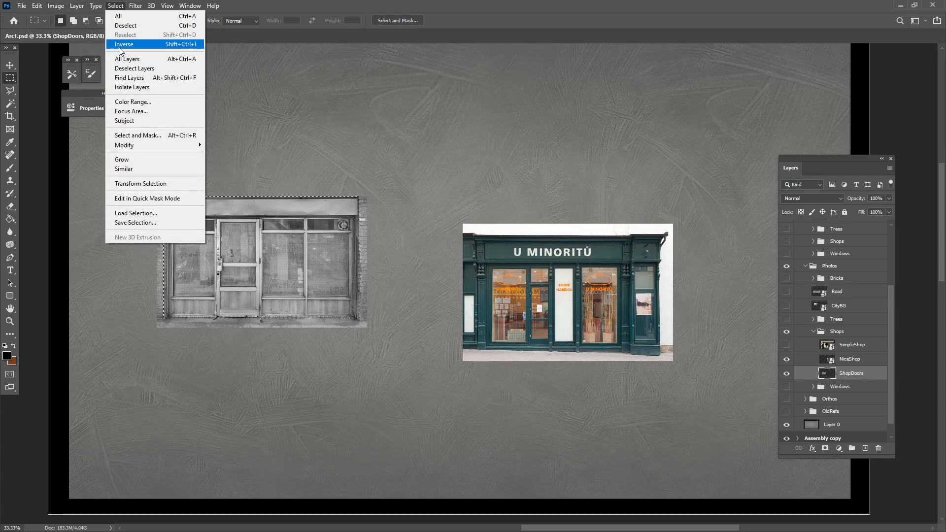
{"action": "left_click", "coordinate": [144, 42]}
{"action": "key", "text": "Delete"}
{"action": "key", "text": "ctrl+d"}
Place the grey ShopDoors shopfront in the upper left of the Forge artboard and the NiceShop photo below it
{"action": "left_click_drag", "start_coordinate": [178, 308], "coordinate": [437, 257]}
{"action": "key", "text": "v"}
{"action": "left_click_drag", "start_coordinate": [490, 280], "coordinate": [608, 298]}
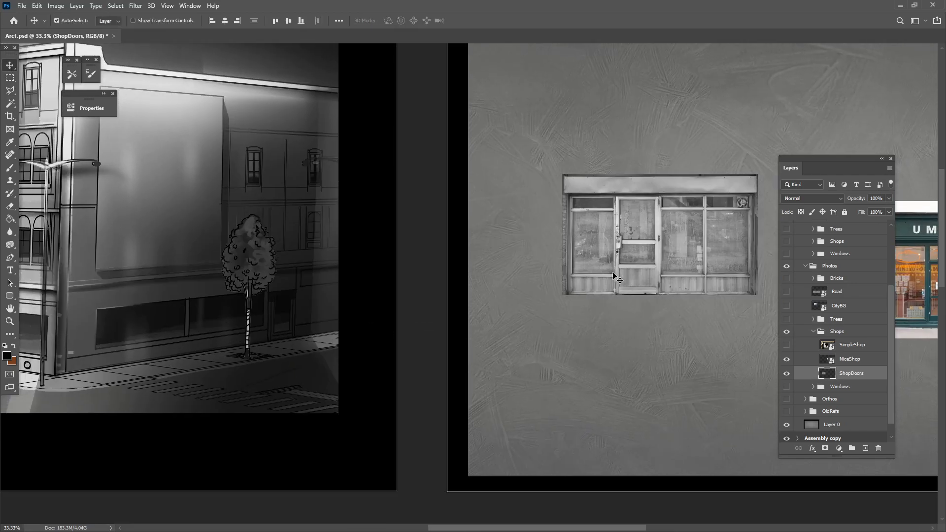
{"action": "scroll", "coordinate": [623, 295], "scroll_direction": "left", "scroll_amount": 3}
{"action": "left_click_drag", "start_coordinate": [681, 251], "coordinate": [655, 350]}
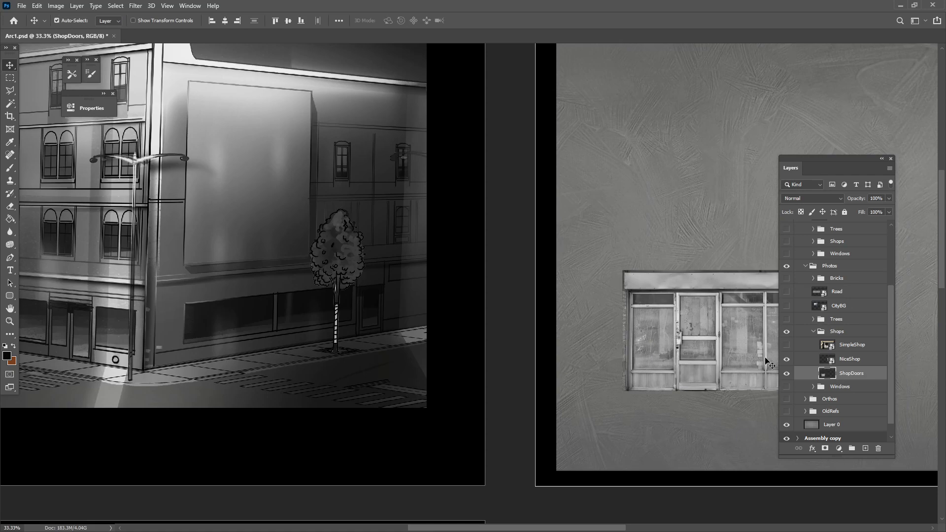
{"action": "scroll", "coordinate": [570, 382], "scroll_direction": "left", "scroll_amount": 5}
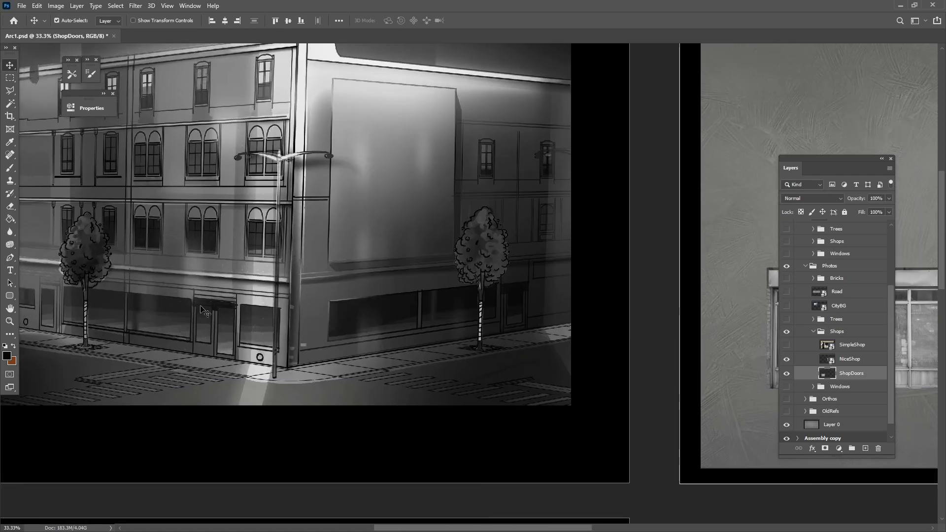
{"action": "left_click_drag", "start_coordinate": [583, 318], "coordinate": [190, 320]}
{"action": "left_click_drag", "start_coordinate": [514, 370], "coordinate": [566, 148]}
{"action": "left_click_drag", "start_coordinate": [698, 265], "coordinate": [368, 325]}
{"action": "left_click_drag", "start_coordinate": [228, 228], "coordinate": [296, 226]}
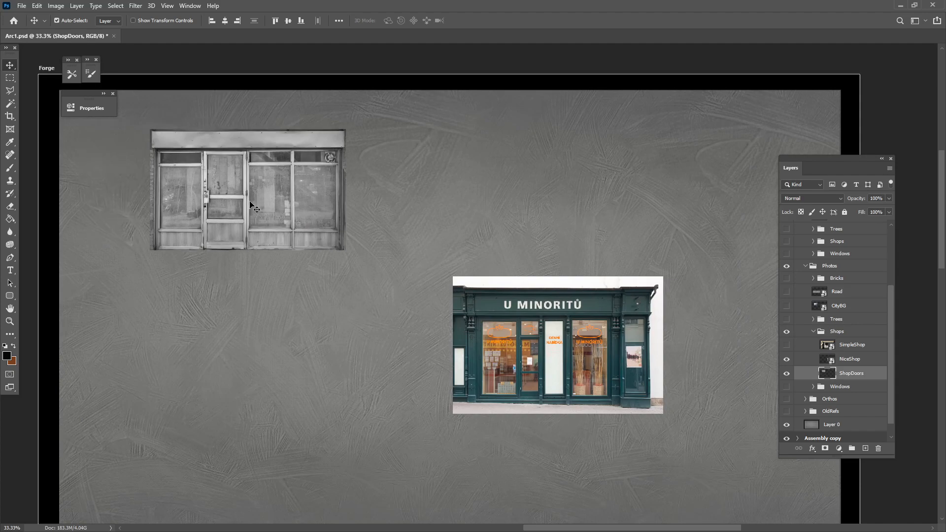
{"action": "left_click_drag", "start_coordinate": [512, 341], "coordinate": [268, 379]}
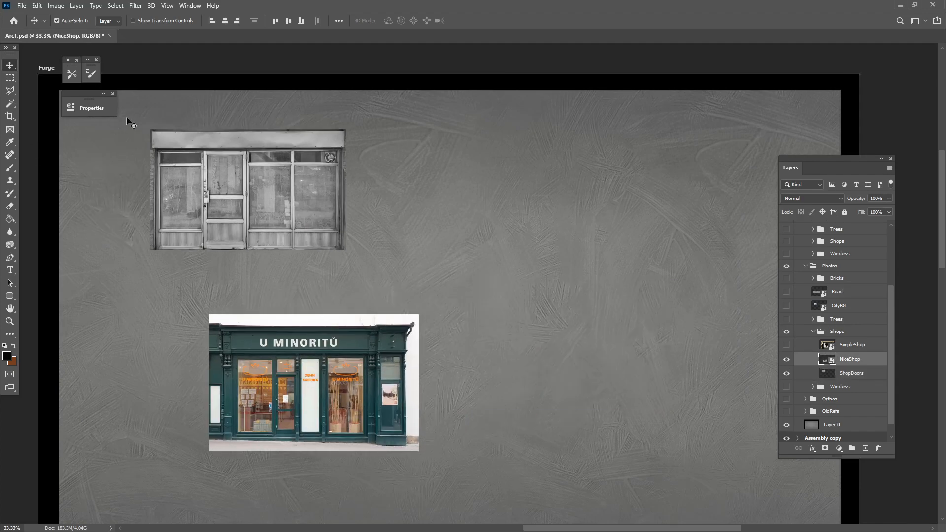
Rasterize the NiceShop photo and trim away the white wall, the pavement and the strip with the partial window on its left
{"action": "left_click", "coordinate": [10, 78]}
{"action": "right_click", "coordinate": [875, 365]}
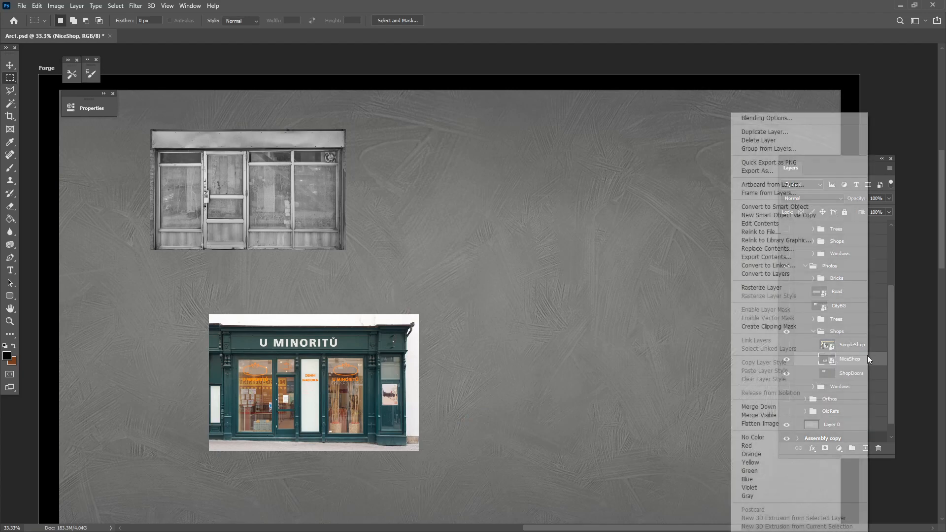
{"action": "left_click", "coordinate": [776, 290]}
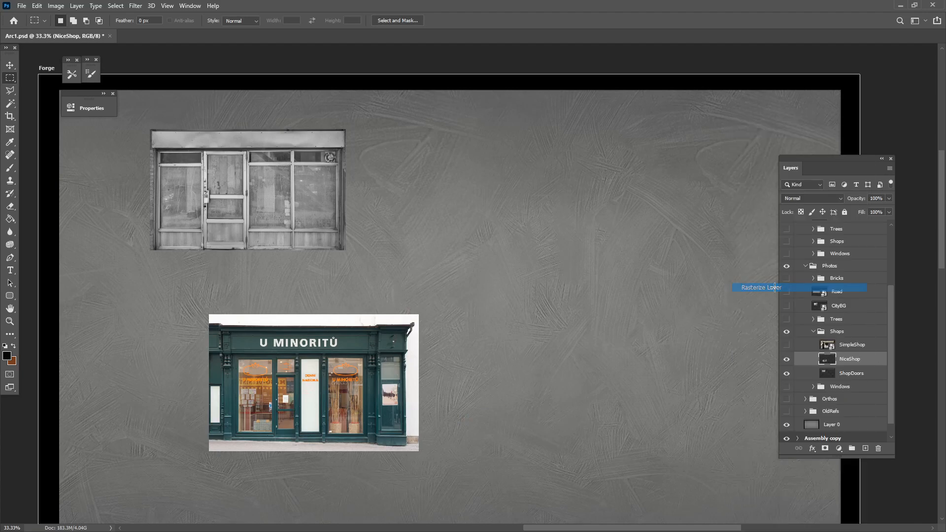
{"action": "left_click_drag", "start_coordinate": [193, 302], "coordinate": [445, 326]}
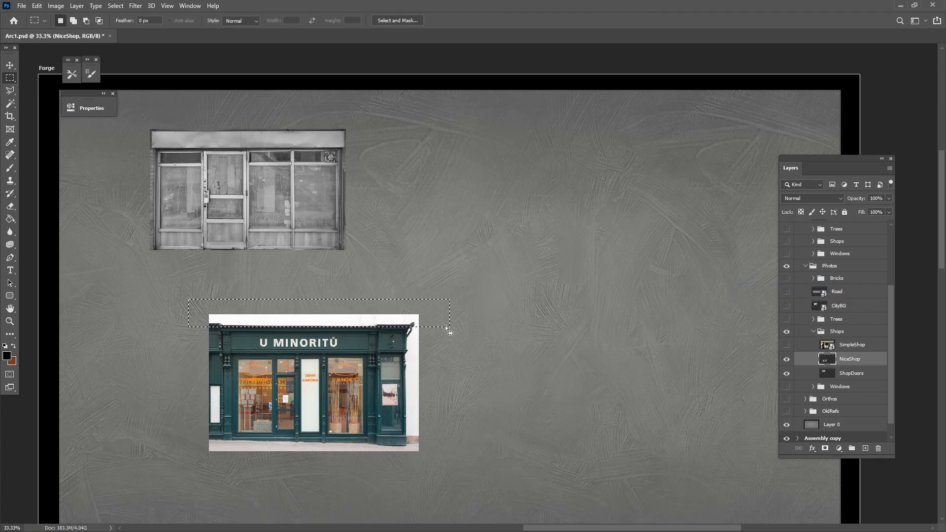
{"action": "key", "text": "Delete"}
{"action": "left_click_drag", "start_coordinate": [462, 472], "coordinate": [189, 439]}
{"action": "key", "text": "Delete"}
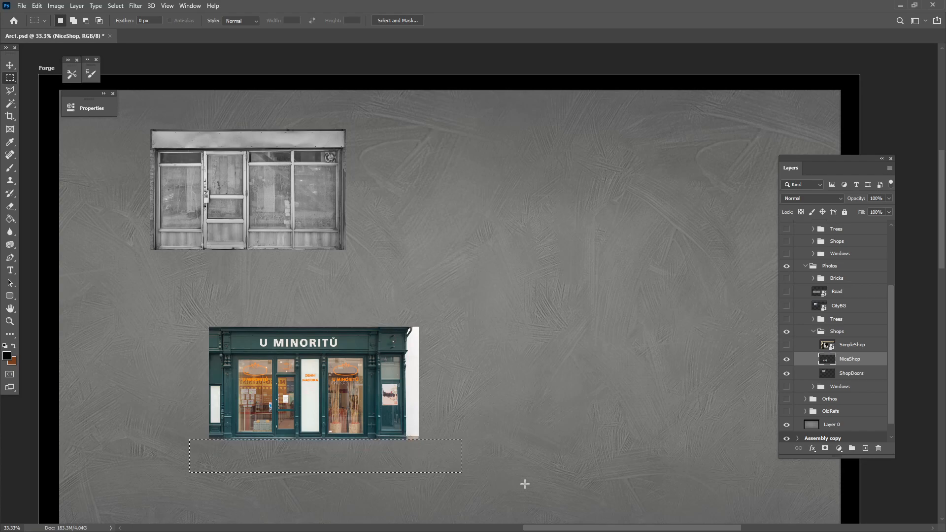
{"action": "left_click_drag", "start_coordinate": [536, 476], "coordinate": [406, 294]}
{"action": "key", "text": "Delete"}
{"action": "left_click_drag", "start_coordinate": [188, 314], "coordinate": [221, 469]}
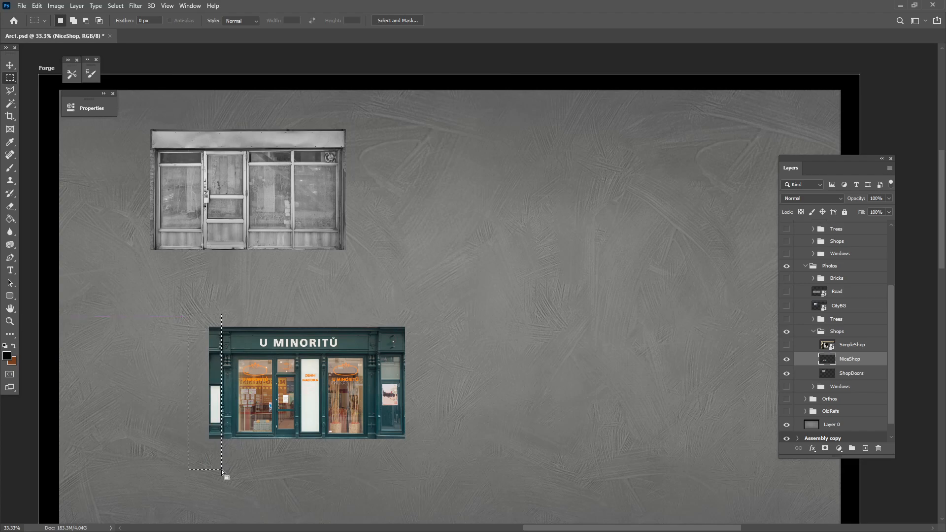
{"action": "key", "text": "Delete"}
{"action": "key", "text": "ctrl+d"}
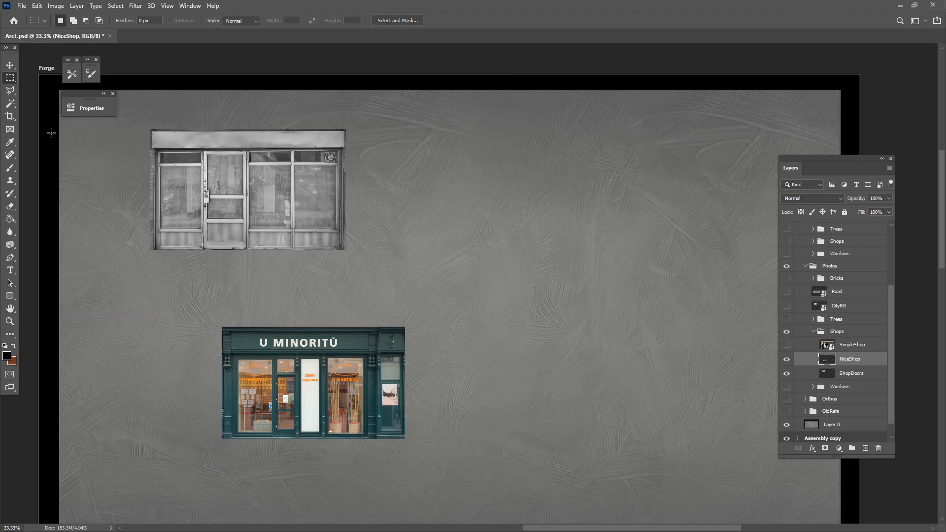
Desaturate the trimmed NiceShop photo to match the grey ShopDoors shopfront
{"action": "left_click", "coordinate": [9, 65]}
{"action": "left_click_drag", "start_coordinate": [386, 361], "coordinate": [475, 308]}
{"action": "key", "text": "ctrl+plus"}
{"action": "key", "text": "ctrl+plus"}
{"action": "key", "text": "ctrl+plus"}
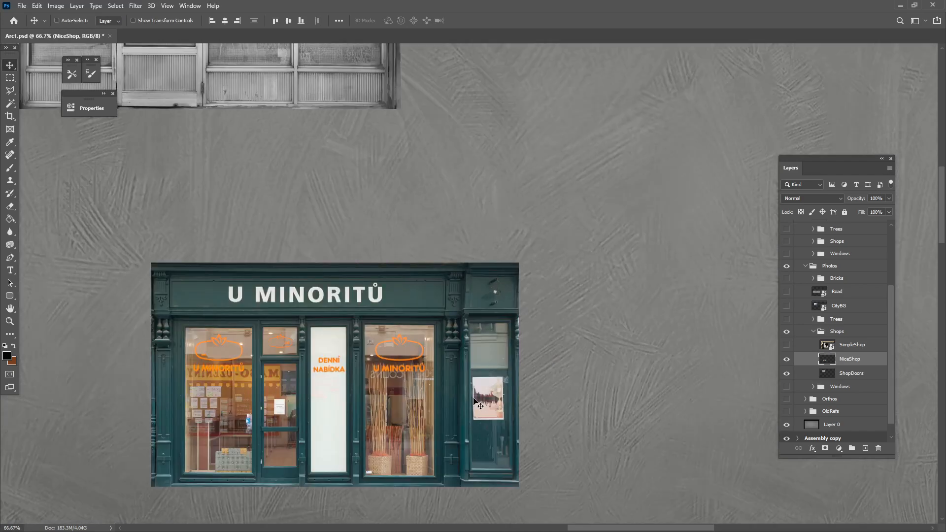
{"action": "left_click_drag", "start_coordinate": [272, 403], "coordinate": [369, 266]}
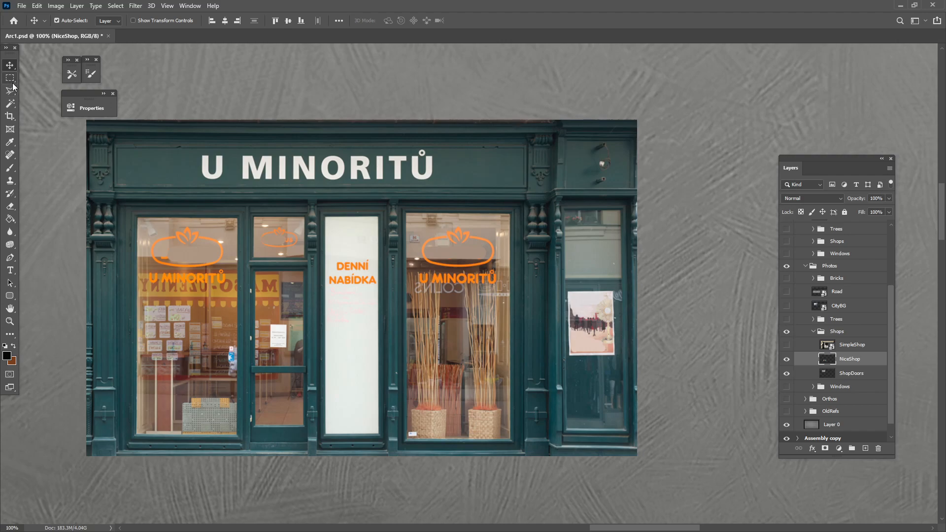
{"action": "left_click", "coordinate": [55, 5]}
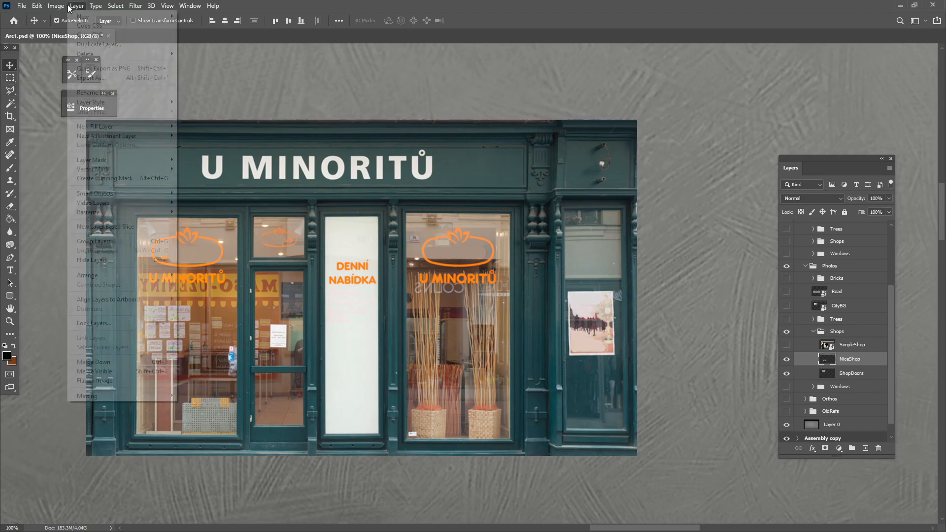
{"action": "mouse_move", "coordinate": [71, 32]}
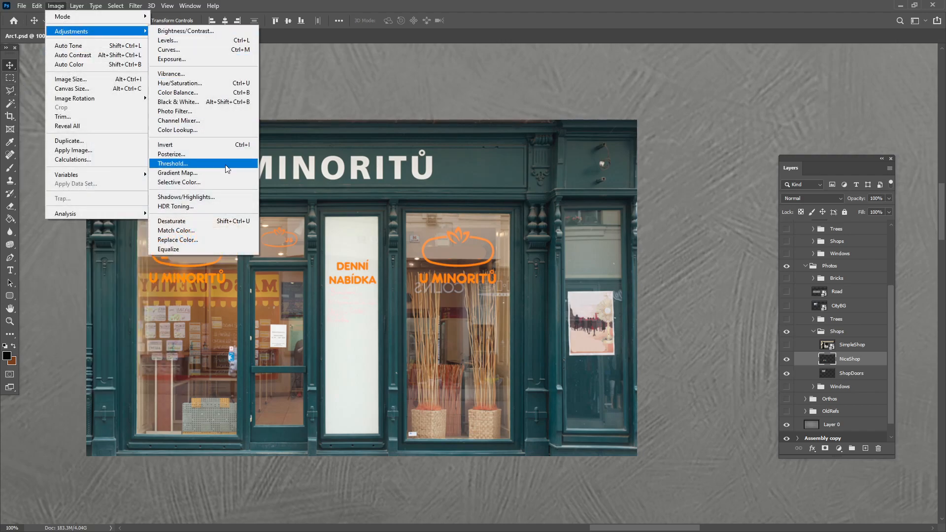
{"action": "left_click", "coordinate": [220, 220]}
{"action": "left_click_drag", "start_coordinate": [339, 279], "coordinate": [353, 306]}
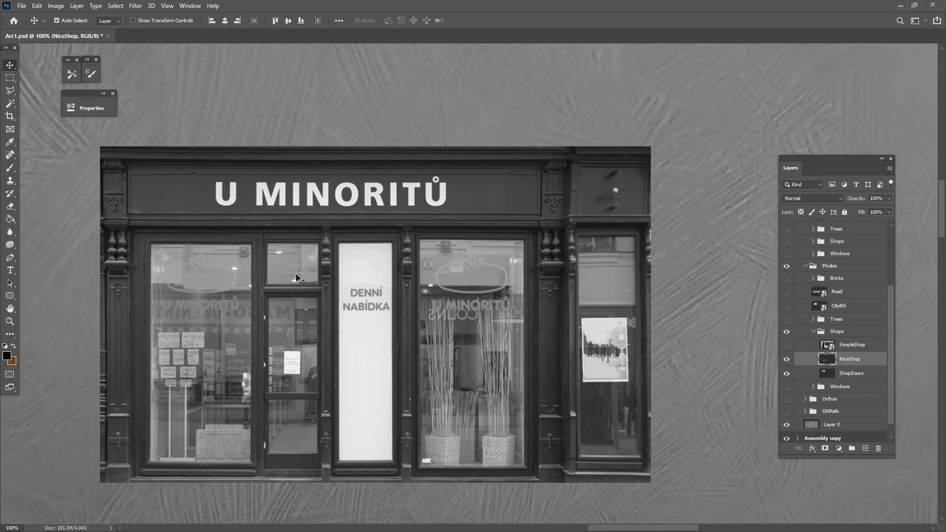
Remove the U MINORITŮ lettering from the shop sign by stretching a blank patch of the signboard across it
{"action": "left_click", "coordinate": [12, 78]}
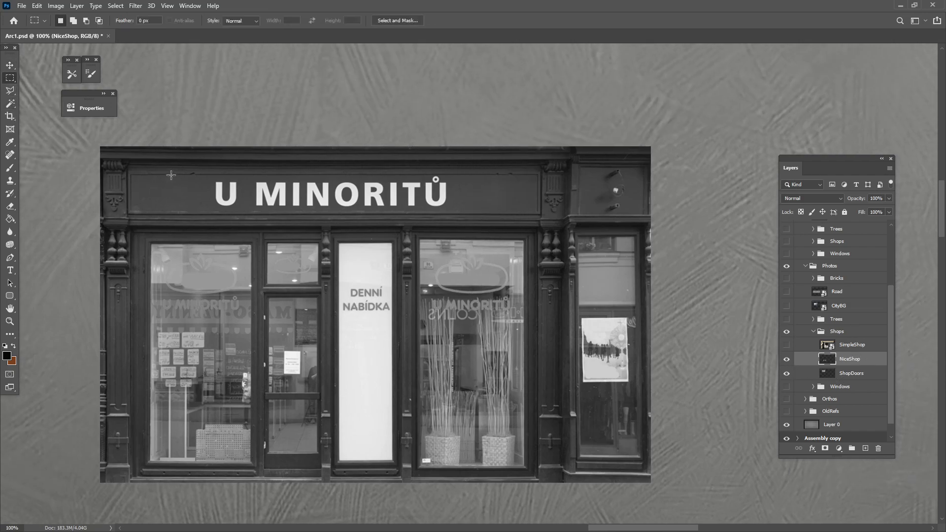
{"action": "left_click_drag", "start_coordinate": [171, 178], "coordinate": [200, 208]}
{"action": "key", "text": "ctrl+t"}
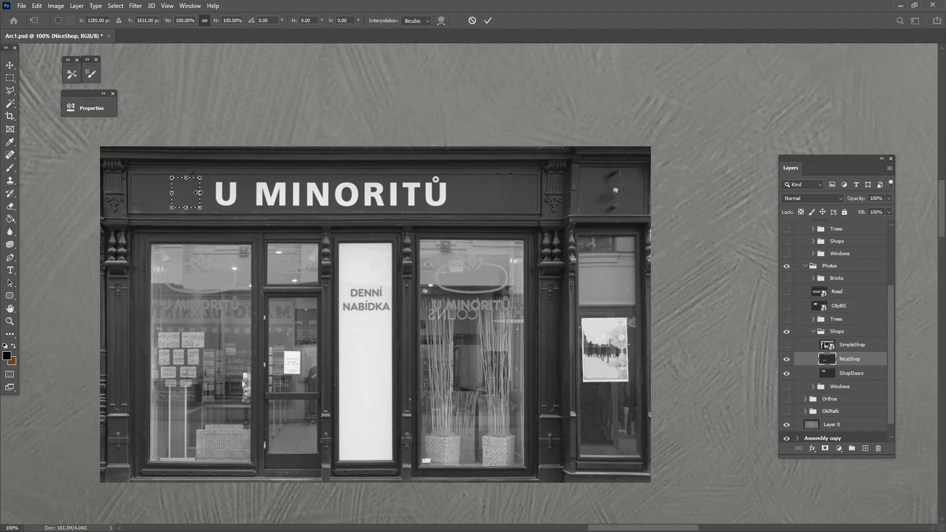
{"action": "left_click_drag", "start_coordinate": [198, 193], "coordinate": [492, 193]}
{"action": "left_click_drag", "start_coordinate": [332, 177], "coordinate": [332, 208]}
{"action": "key", "text": "Return"}
{"action": "key", "text": "ctrl+d"}
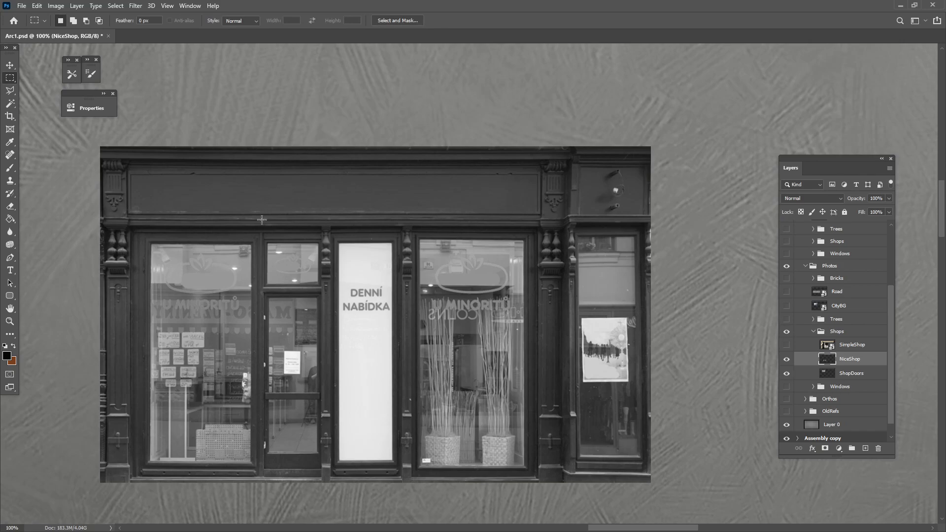
Remove the DENNÍ NABÍDKA lettering by stretching a blank patch of the white panel over it, and reset the foreground and background colours
{"action": "left_click_drag", "start_coordinate": [373, 378], "coordinate": [455, 351]}
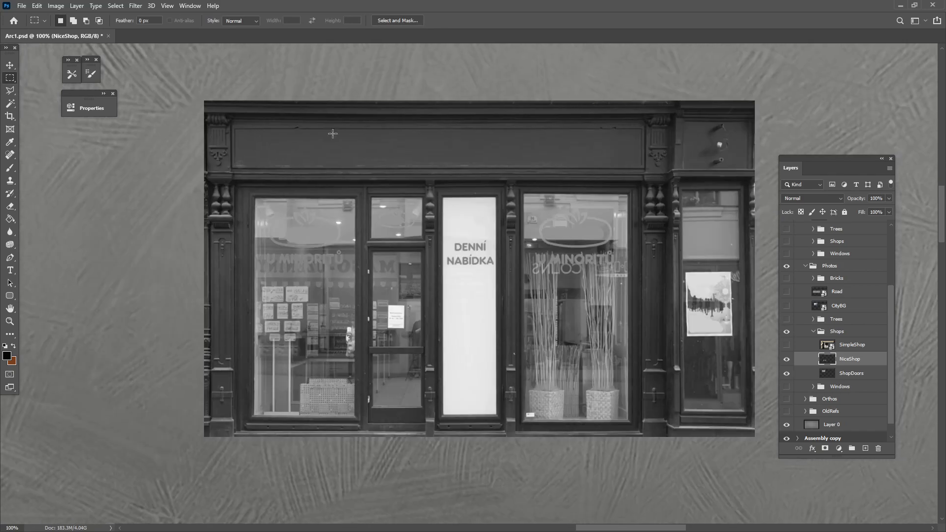
{"action": "left_click_drag", "start_coordinate": [452, 214], "coordinate": [383, 297]}
{"action": "key", "text": "ctrl+t"}
{"action": "key", "text": "Return"}
{"action": "key", "text": "d"}
{"action": "key", "text": "ctrl+d"}
Remove the poster from the narrow window beside the NiceShop shopfront by stretching a plain strip of its glass over the pane
{"action": "left_click_drag", "start_coordinate": [164, 173], "coordinate": [263, 391]}
{"action": "key", "text": "ctrl+d"}
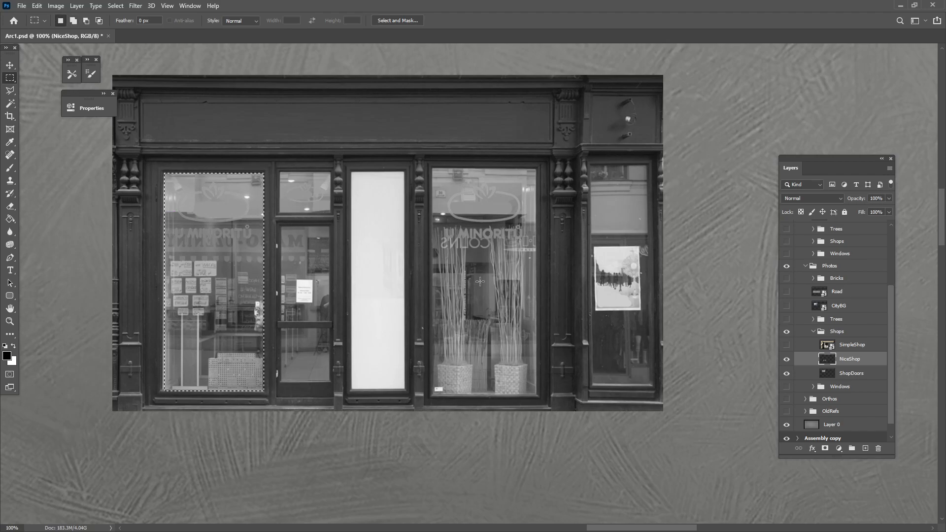
{"action": "left_click_drag", "start_coordinate": [646, 323], "coordinate": [608, 164]}
{"action": "key", "text": "ctrl+t"}
{"action": "key", "text": "Return"}
{"action": "key", "text": "ctrl+f"}
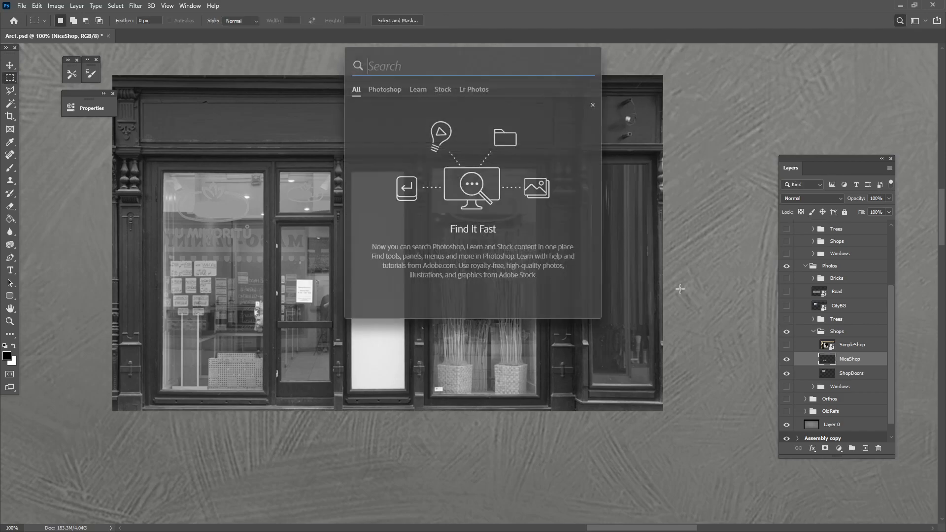
{"action": "key", "text": "Escape"}
{"action": "key", "text": "Escape"}
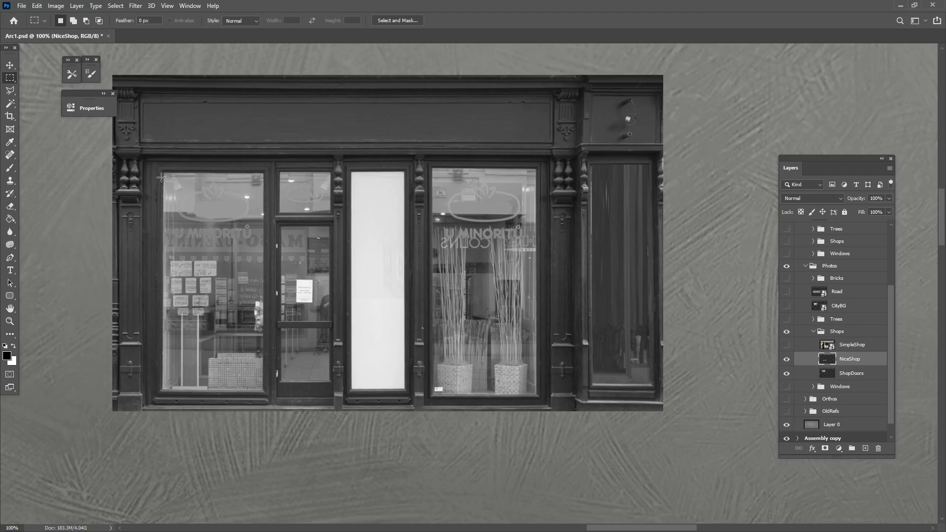
Select the glass of NiceShop's left window, all the door panes and the right window together, leaving out the white panel
{"action": "left_click_drag", "start_coordinate": [162, 172], "coordinate": [263, 389]}
{"action": "left_click_drag", "start_coordinate": [280, 171], "coordinate": [330, 382]}
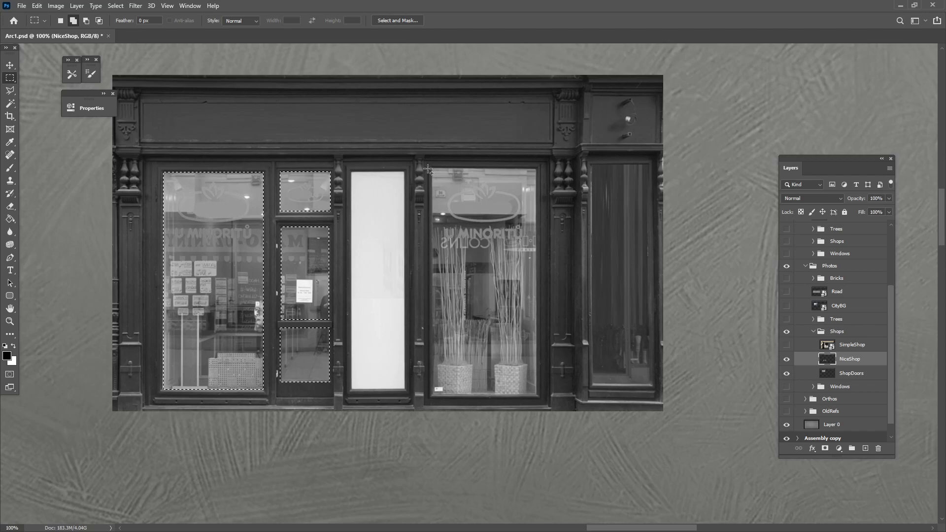
{"action": "left_click_drag", "start_coordinate": [431, 167], "coordinate": [537, 395]}
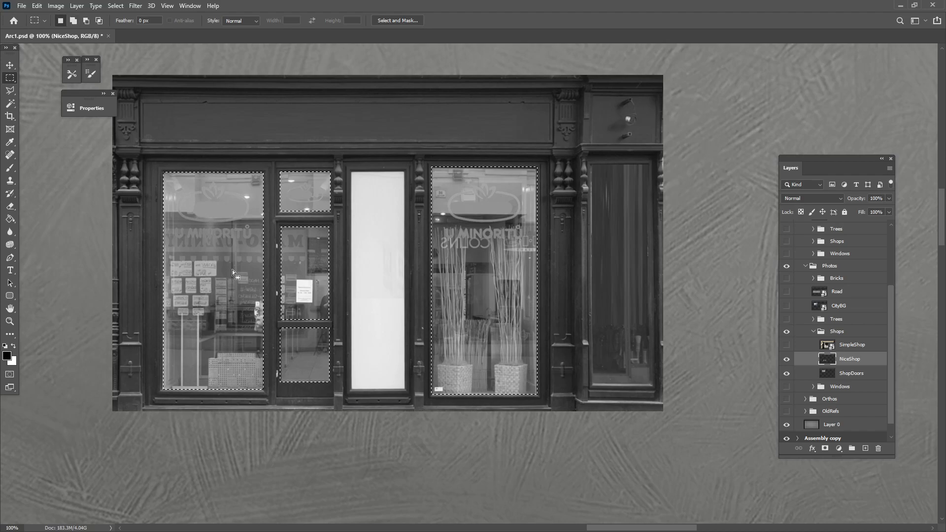
Fill the selected panes with near-black on a new layer and merge that layer into NiceShop
{"action": "left_click", "coordinate": [864, 450]}
{"action": "left_click", "coordinate": [12, 218]}
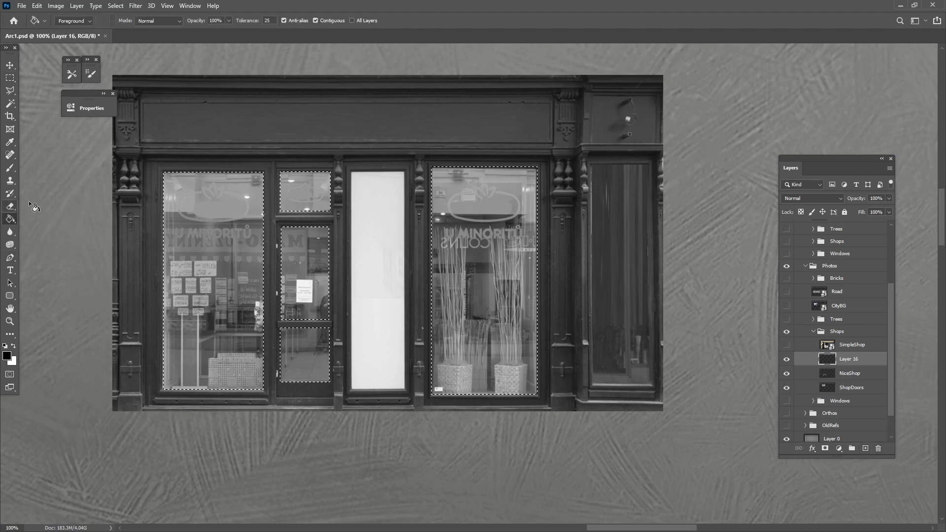
{"action": "left_click", "coordinate": [306, 260]}
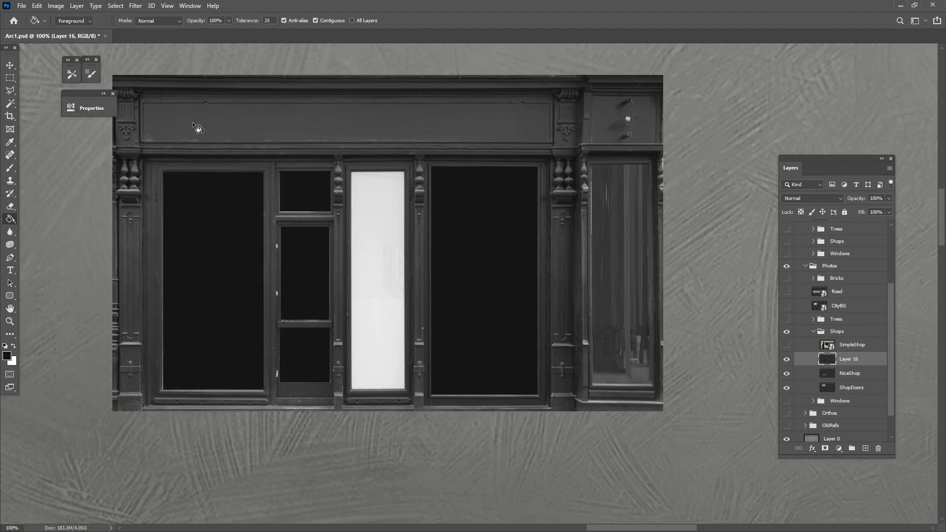
{"action": "left_click", "coordinate": [828, 375], "text": "ctrl"}
{"action": "key", "text": "ctrl+e"}
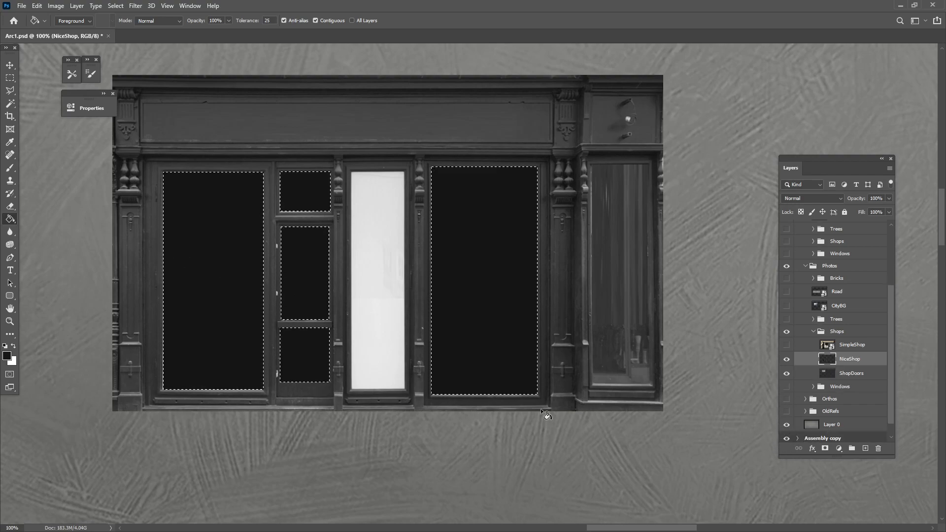
Paint grey and dark reflections across the selected panes with a 300 px preset brush, sampling tones from the image, and deselect
{"action": "left_click", "coordinate": [11, 168]}
{"action": "key", "text": "ctrl+d"}
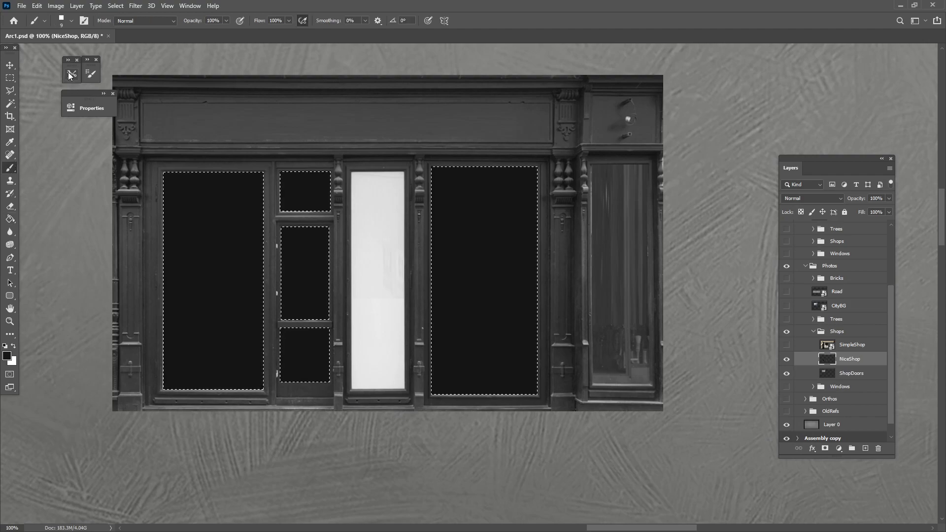
{"action": "left_click", "coordinate": [69, 77]}
{"action": "left_click", "coordinate": [116, 86]}
{"action": "left_click", "coordinate": [173, 69]}
{"action": "left_click", "coordinate": [392, 356], "text": "alt"}
{"action": "mouse_move", "coordinate": [302, 386]}
{"action": "left_mouse_down"}
{"action": "mouse_move", "coordinate": [523, 412]}
{"action": "mouse_move", "coordinate": [205, 365]}
{"action": "mouse_move", "coordinate": [160, 372]}
{"action": "mouse_move", "coordinate": [531, 347]}
{"action": "left_mouse_up"}
{"action": "left_click", "coordinate": [239, 295], "text": "alt"}
{"action": "mouse_move", "coordinate": [224, 285]}
{"action": "left_mouse_down"}
{"action": "mouse_move", "coordinate": [237, 399]}
{"action": "mouse_move", "coordinate": [442, 398]}
{"action": "mouse_move", "coordinate": [530, 361]}
{"action": "mouse_move", "coordinate": [498, 409]}
{"action": "left_mouse_up"}
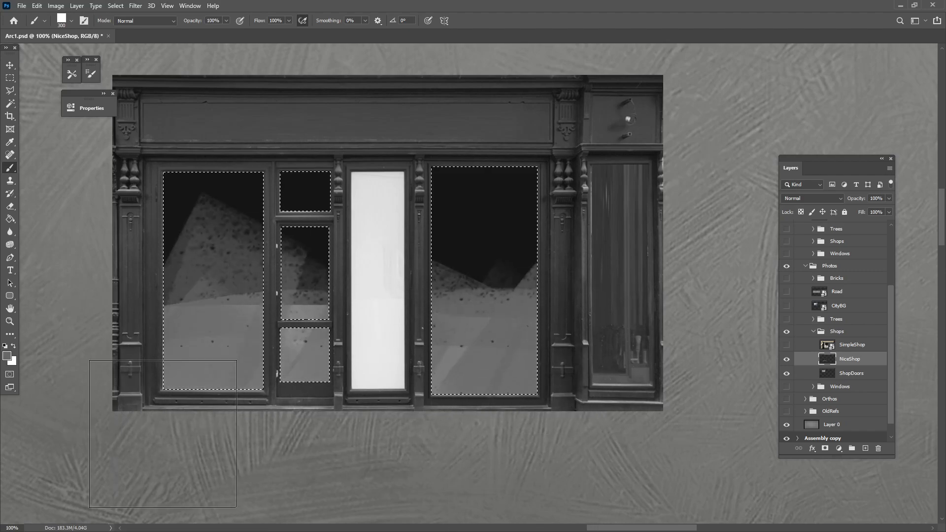
{"action": "left_click", "coordinate": [243, 181], "text": "alt"}
{"action": "mouse_move", "coordinate": [243, 178]}
{"action": "left_mouse_down"}
{"action": "mouse_move", "coordinate": [203, 281]}
{"action": "mouse_move", "coordinate": [253, 289]}
{"action": "mouse_move", "coordinate": [475, 264]}
{"action": "mouse_move", "coordinate": [476, 284]}
{"action": "left_mouse_up"}
{"action": "key", "text": "ctrl+d"}
Move the finished NiceShop shopfront up and left so it sits just below the ShopDoors shopfront on the Forge artboard
{"action": "key", "text": "ctrl+minus"}
{"action": "key", "text": "ctrl+minus"}
{"action": "key", "text": "ctrl+minus"}
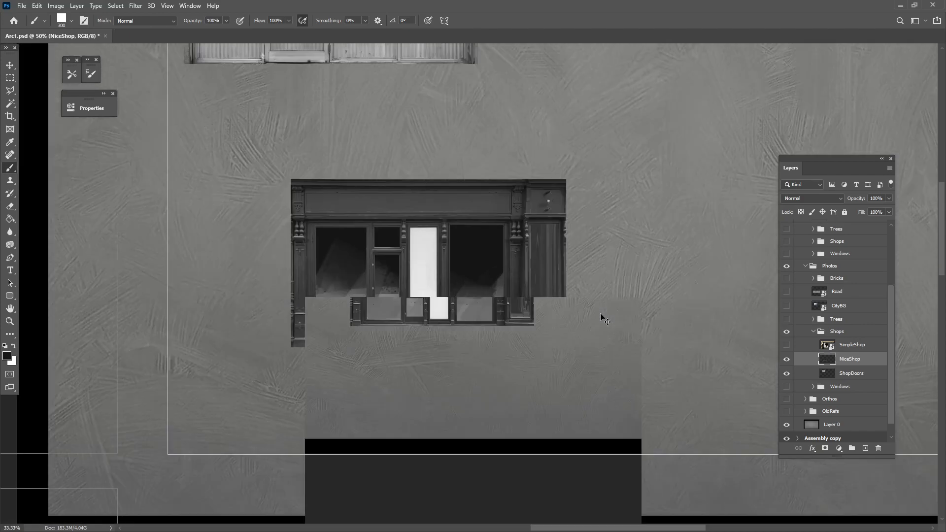
{"action": "scroll", "coordinate": [588, 344], "scroll_direction": "up", "scroll_amount": 2}
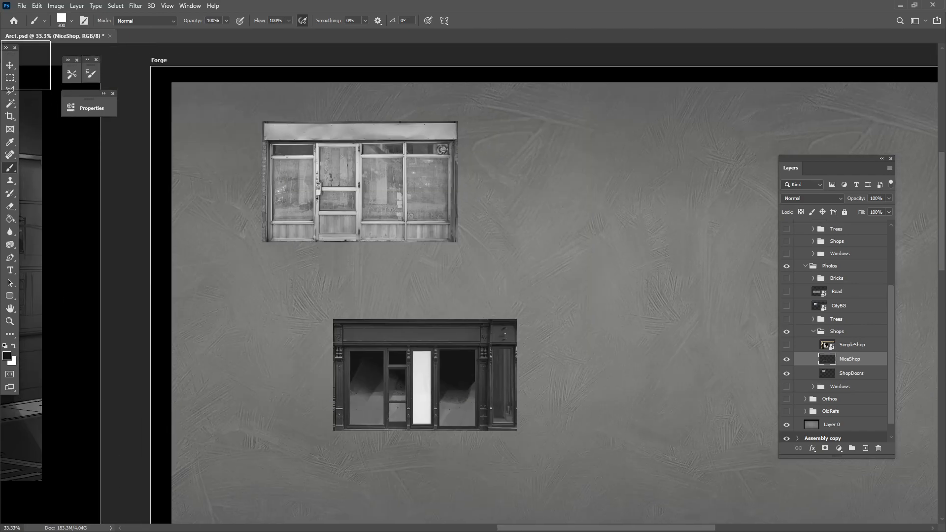
{"action": "key", "text": "v"}
{"action": "left_click_drag", "start_coordinate": [437, 371], "coordinate": [378, 314]}
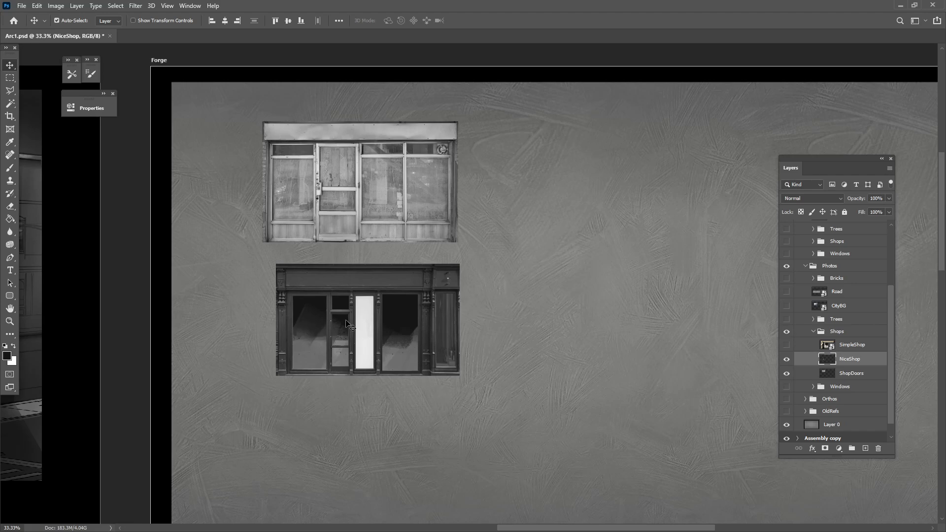
{"action": "left_click_drag", "start_coordinate": [393, 340], "coordinate": [412, 337]}
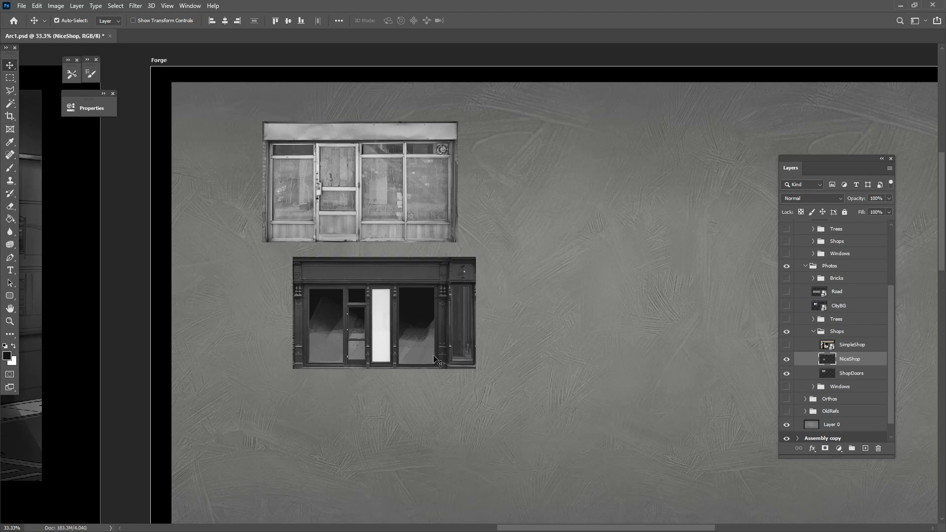
Turn on the SimpleShop layer, hide the whole Shops group and show the Windows group instead
{"action": "left_click", "coordinate": [788, 346]}
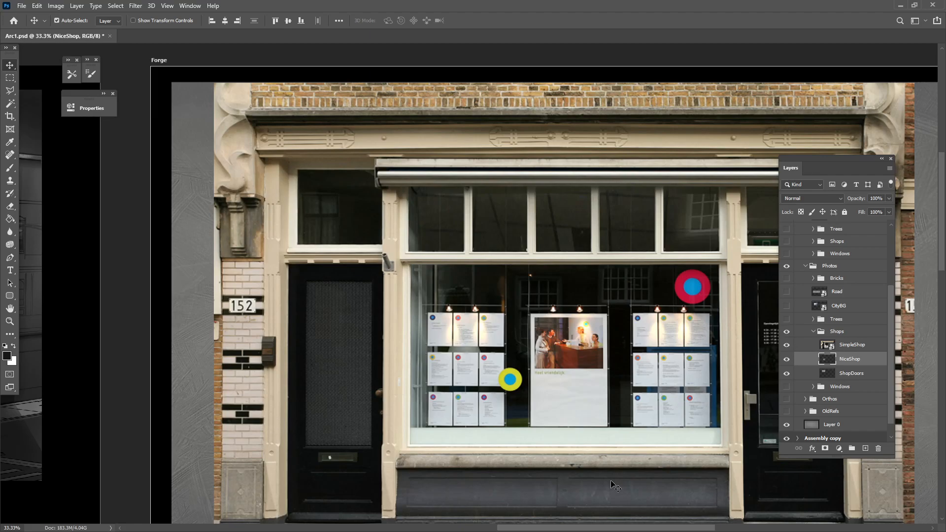
{"action": "left_click", "coordinate": [818, 332]}
{"action": "left_click", "coordinate": [786, 332]}
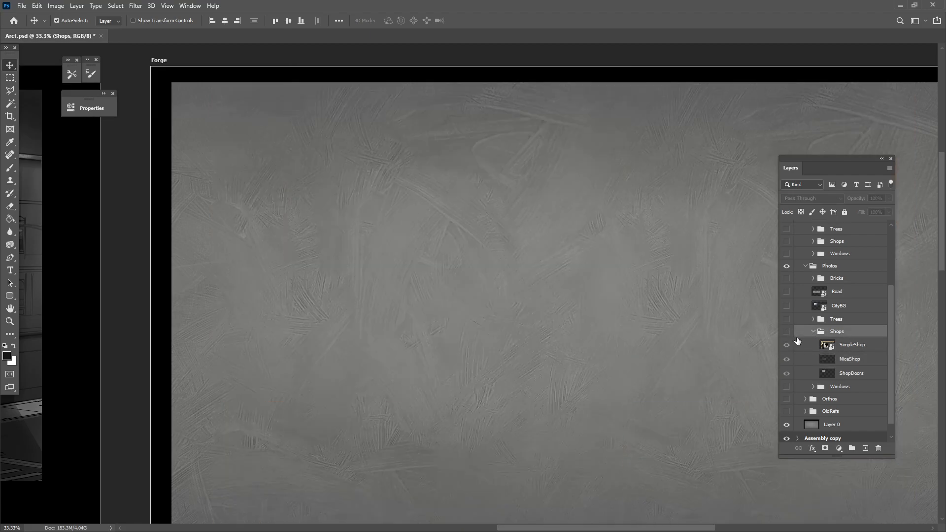
{"action": "left_click", "coordinate": [785, 387]}
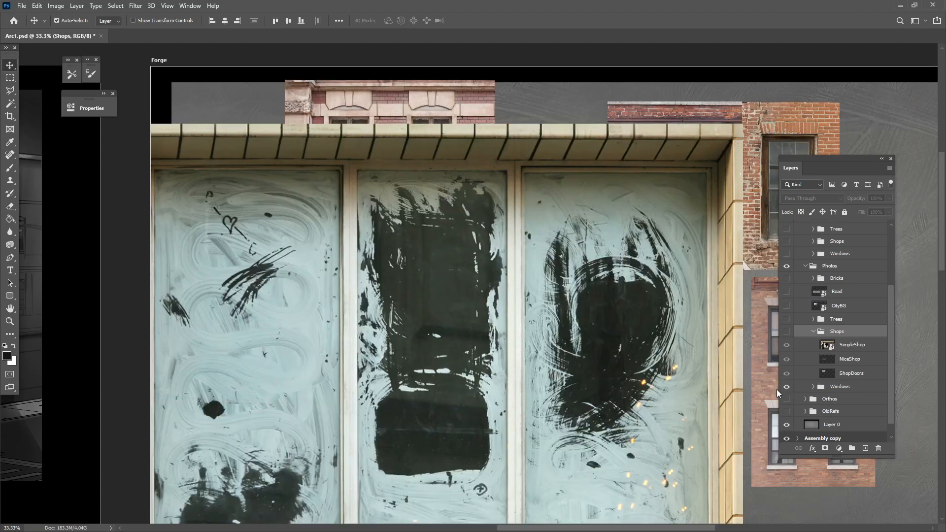
Scale the Painted Window photo down to 62.94% and place it among the other window photos on the Forge artboard
{"action": "mouse_move", "coordinate": [506, 387]}
{"action": "left_mouse_down"}
{"action": "mouse_move", "coordinate": [427, 319]}
{"action": "mouse_move", "coordinate": [389, 301]}
{"action": "left_mouse_up"}
{"action": "left_click_drag", "start_coordinate": [329, 332], "coordinate": [513, 276]}
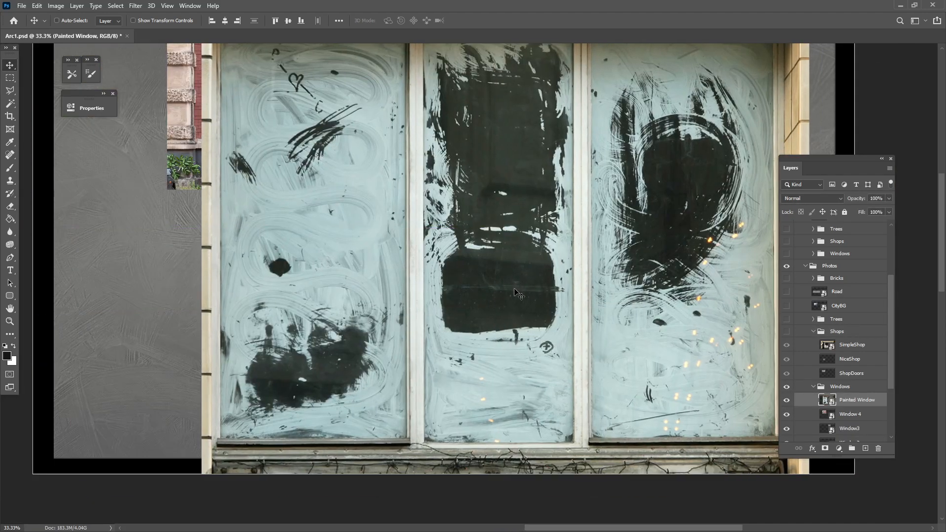
{"action": "key", "text": "ctrl+minus"}
{"action": "key", "text": "ctrl+minus"}
{"action": "mouse_move", "coordinate": [450, 270]}
{"action": "left_mouse_down"}
{"action": "mouse_move", "coordinate": [459, 316]}
{"action": "mouse_move", "coordinate": [443, 315]}
{"action": "left_mouse_up"}
{"action": "key", "text": "ctrl+t"}
{"action": "mouse_move", "coordinate": [622, 178]}
{"action": "left_mouse_down"}
{"action": "mouse_move", "coordinate": [545, 200]}
{"action": "mouse_move", "coordinate": [518, 223]}
{"action": "left_mouse_up"}
{"action": "left_click_drag", "start_coordinate": [458, 304], "coordinate": [450, 281]}
{"action": "key", "text": "Return"}
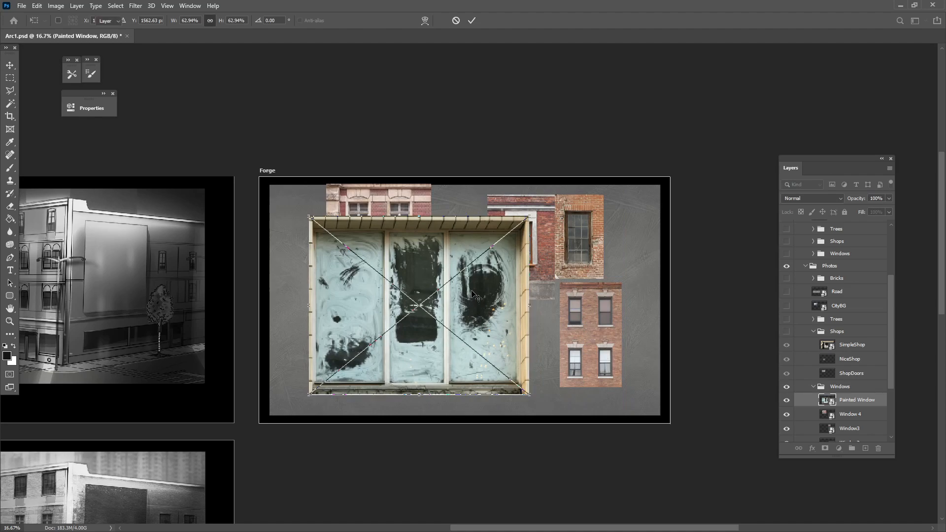
{"action": "key", "text": "ctrl+plus"}
{"action": "key", "text": "ctrl+plus"}
{"action": "left_click_drag", "start_coordinate": [375, 390], "coordinate": [396, 359]}
{"action": "left_click_drag", "start_coordinate": [485, 343], "coordinate": [525, 347]}
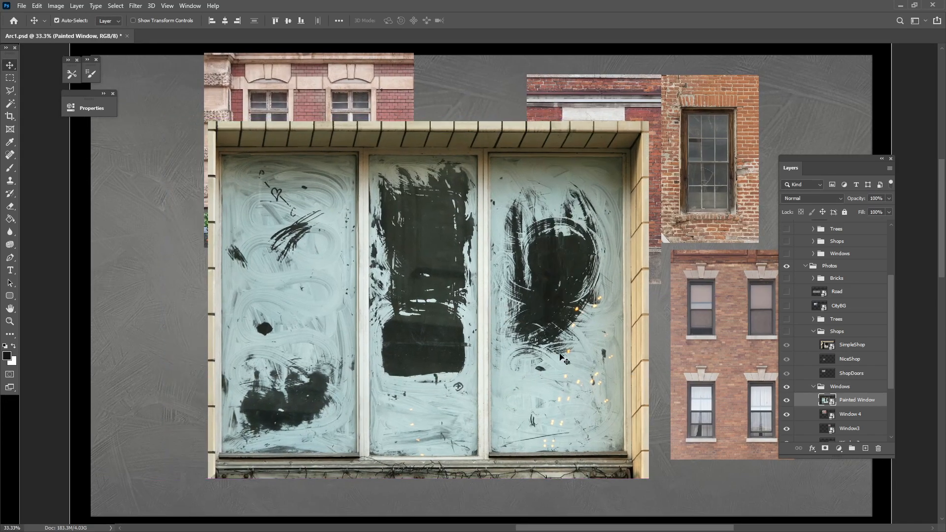
Rasterize the Painted Window photo and trim away the tiled surround and the ledge below, keeping only the three panes
{"action": "right_click", "coordinate": [863, 404]}
{"action": "left_click", "coordinate": [788, 287]}
{"action": "left_click_drag", "start_coordinate": [367, 305], "coordinate": [339, 316]}
{"action": "left_click", "coordinate": [14, 79]}
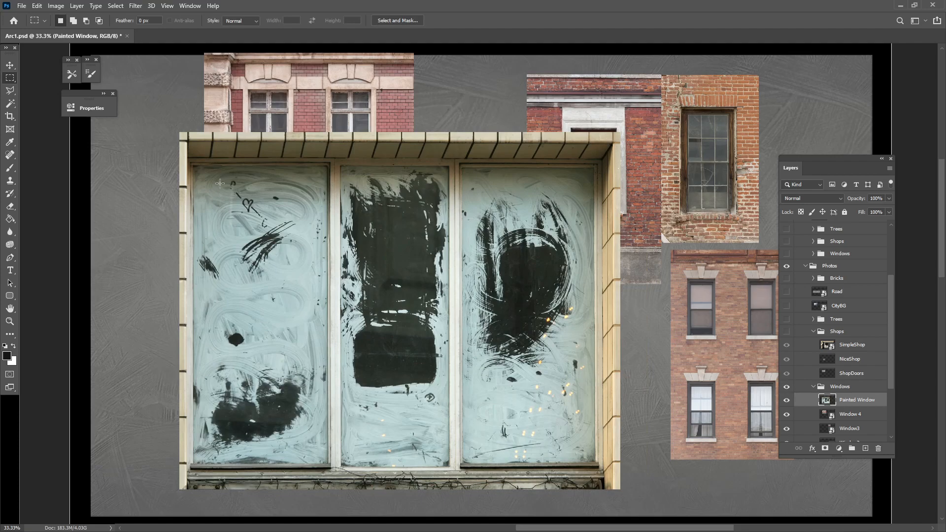
{"action": "left_click_drag", "start_coordinate": [189, 159], "coordinate": [602, 467]}
{"action": "left_click", "coordinate": [118, 6]}
{"action": "left_click", "coordinate": [173, 44]}
{"action": "key", "text": "Delete"}
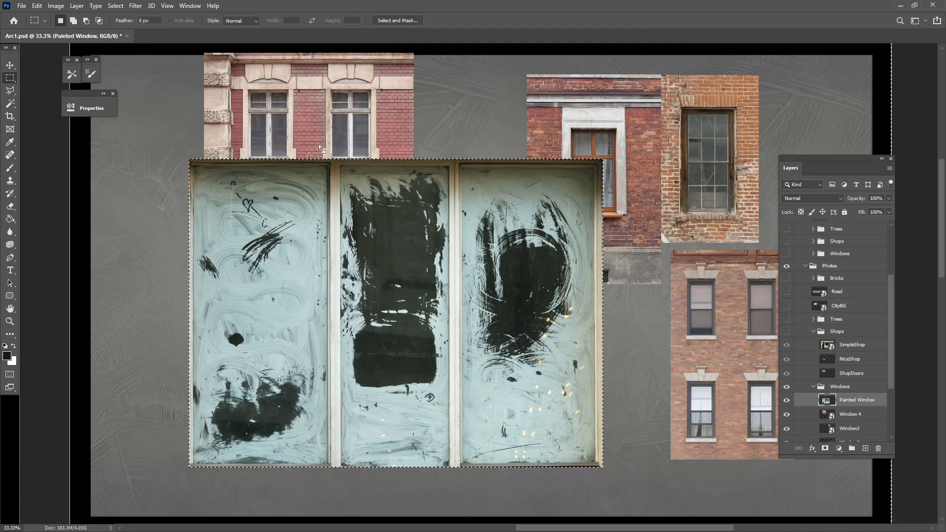
Move the trimmed Painted Window slightly down and left, and desaturate it
{"action": "left_click", "coordinate": [9, 64]}
{"action": "left_click_drag", "start_coordinate": [407, 283], "coordinate": [393, 308]}
{"action": "left_click", "coordinate": [56, 6]}
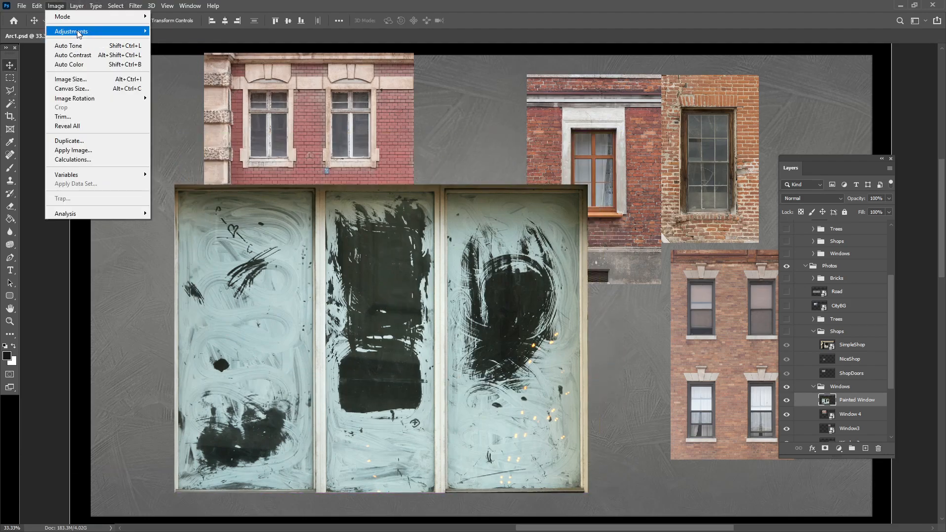
{"action": "mouse_move", "coordinate": [99, 31]}
{"action": "left_click", "coordinate": [177, 222]}
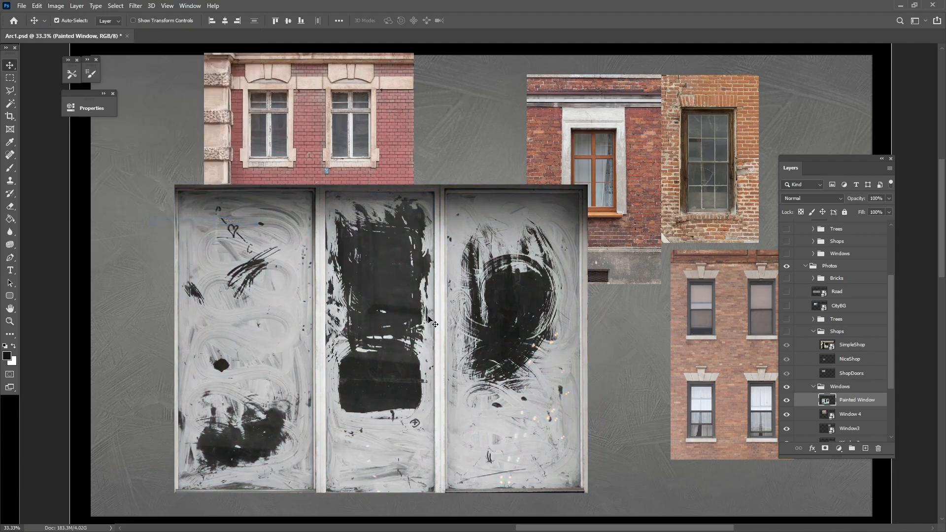
Scale the grey Painted Window down to roughly half its width, toward its lower-left corner
{"action": "key", "text": "ctrl+t"}
{"action": "left_click_drag", "start_coordinate": [584, 187], "coordinate": [389, 312]}
{"action": "key", "text": "Return"}
Separate the overlapping window photos by moving Window2 up and left and Window3 down and left, clear of Window1
{"action": "left_click_drag", "start_coordinate": [566, 347], "coordinate": [401, 359]}
{"action": "left_click_drag", "start_coordinate": [609, 382], "coordinate": [588, 355]}
{"action": "left_click_drag", "start_coordinate": [359, 181], "coordinate": [371, 250]}
{"action": "key", "text": "ctrl+z"}
{"action": "left_click_drag", "start_coordinate": [441, 217], "coordinate": [405, 367]}
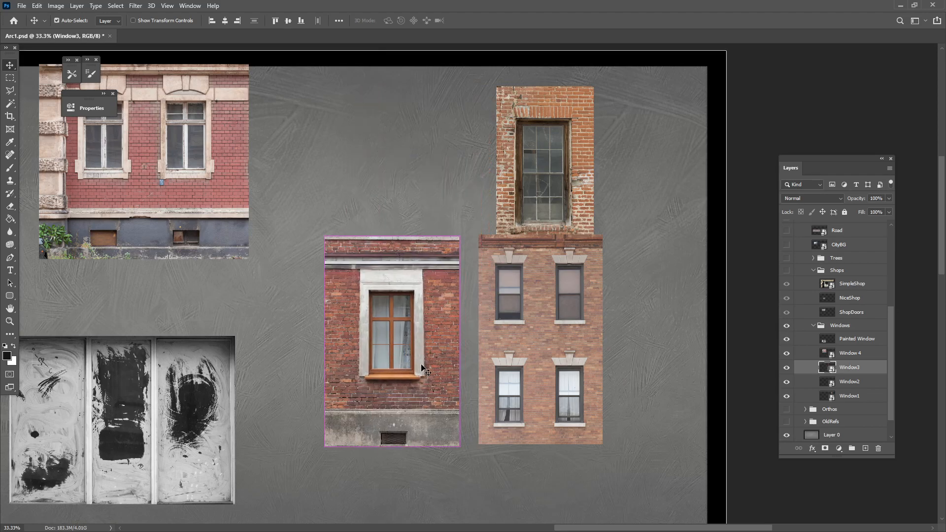
Rasterize Window3 and trim away the brick wall and base, keeping only the orange window with its white stone surround
{"action": "left_click", "coordinate": [10, 78]}
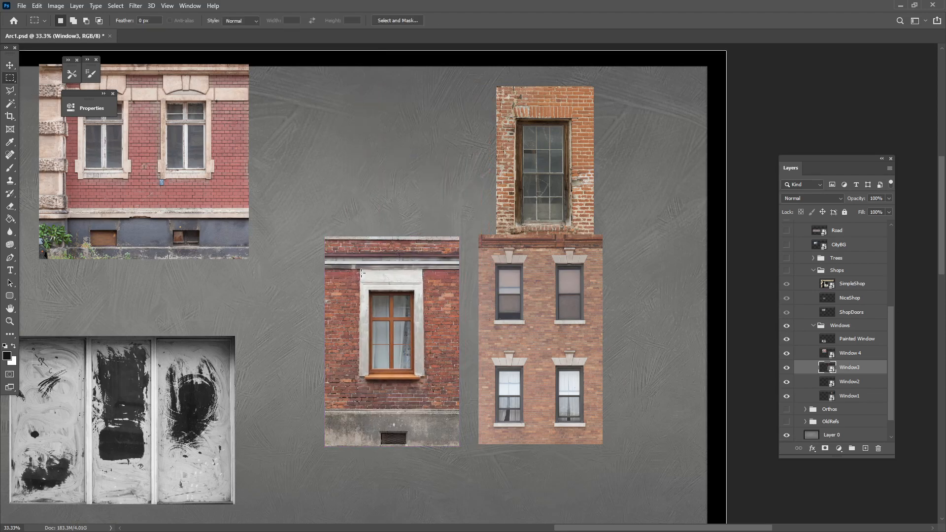
{"action": "left_click_drag", "start_coordinate": [360, 269], "coordinate": [422, 378]}
{"action": "right_click", "coordinate": [864, 371]}
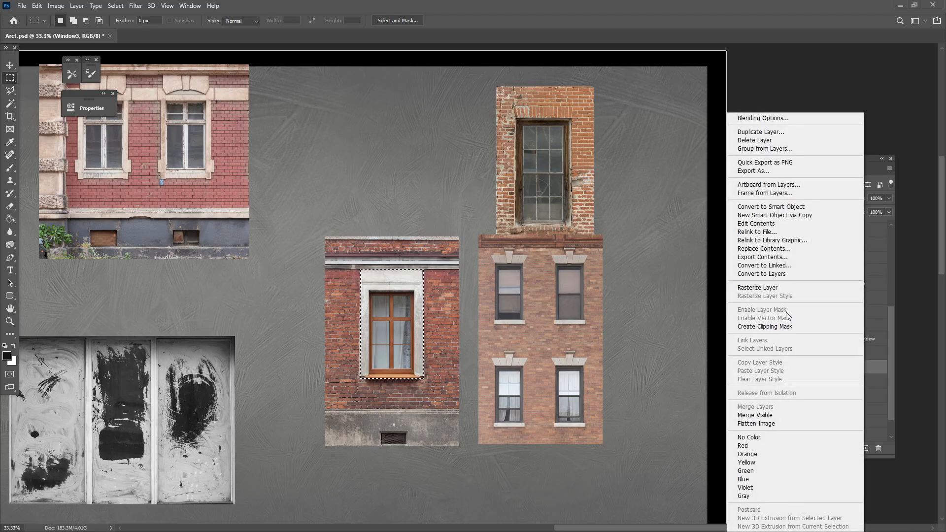
{"action": "left_click", "coordinate": [786, 291]}
{"action": "left_click", "coordinate": [115, 6]}
{"action": "left_click", "coordinate": [124, 44]}
{"action": "key", "text": "Delete"}
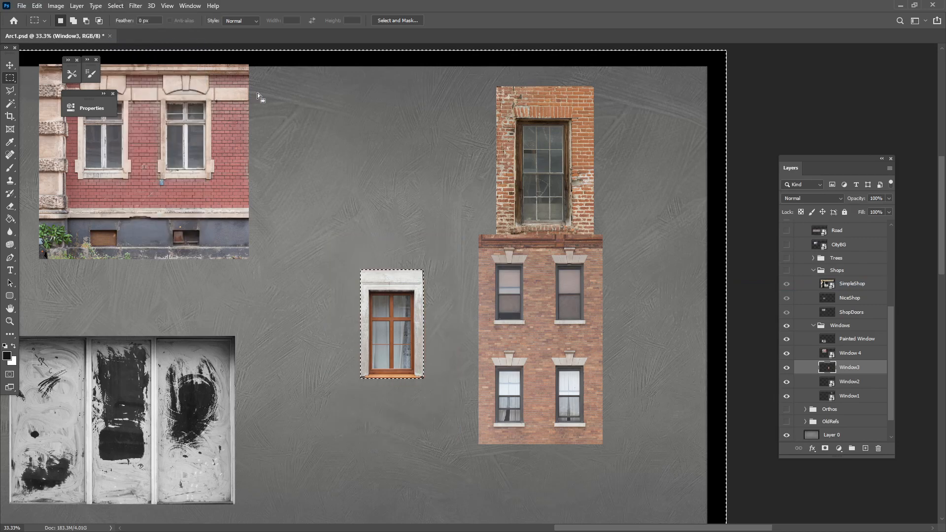
{"action": "key", "text": "ctrl+d"}
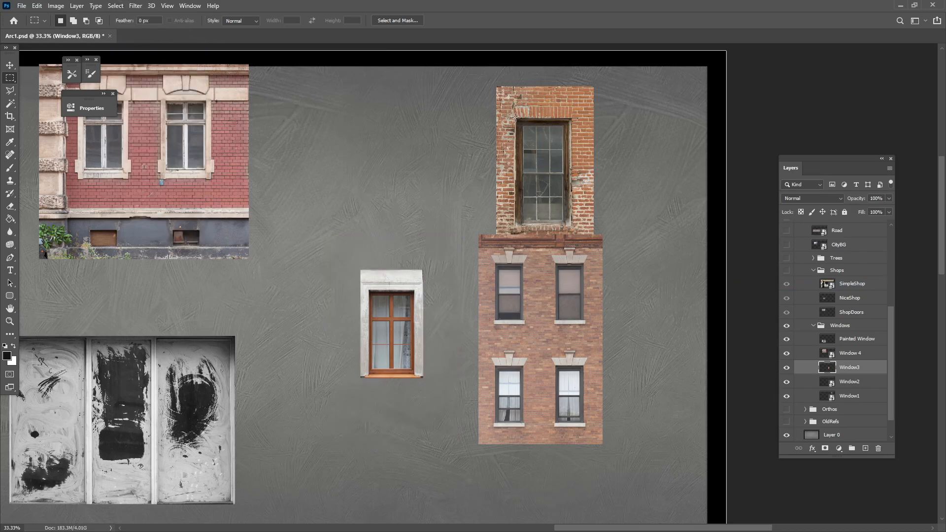
Rasterize Window1 and trim away the surrounding bricks, keeping the wooden window with its brick lintel and sill
{"action": "left_click_drag", "start_coordinate": [515, 105], "coordinate": [572, 231]}
{"action": "left_click", "coordinate": [789, 397]}
{"action": "left_click", "coordinate": [789, 397]}
{"action": "left_click", "coordinate": [866, 399]}
{"action": "right_click", "coordinate": [870, 399]}
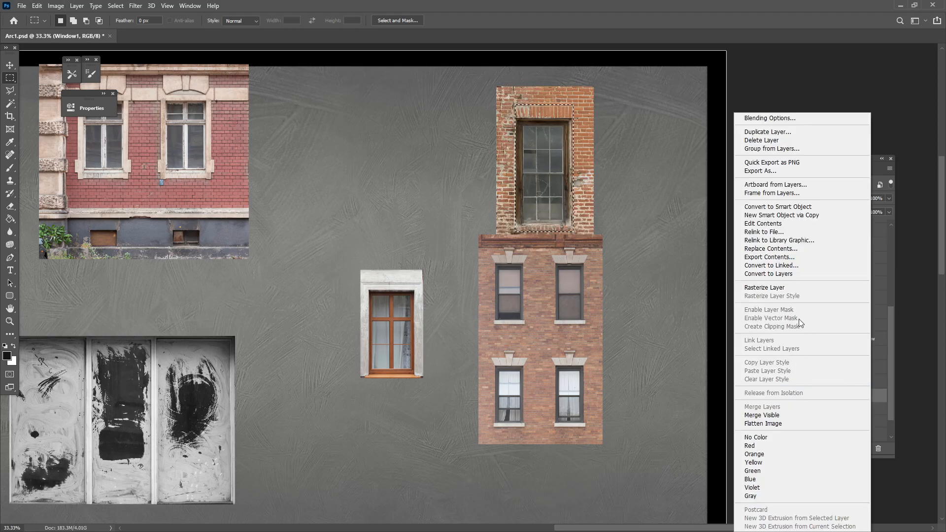
{"action": "left_click", "coordinate": [788, 287]}
{"action": "left_click", "coordinate": [115, 5]}
{"action": "left_click", "coordinate": [148, 46]}
{"action": "key", "text": "Delete"}
{"action": "key", "text": "ctrl+d"}
Space out the remaining photos by moving Window2 down and left and Window 4 toward the right
{"action": "key", "text": "v"}
{"action": "scroll", "coordinate": [437, 294], "scroll_direction": "right", "scroll_amount": 3}
{"action": "left_click_drag", "start_coordinate": [431, 306], "coordinate": [409, 334]}
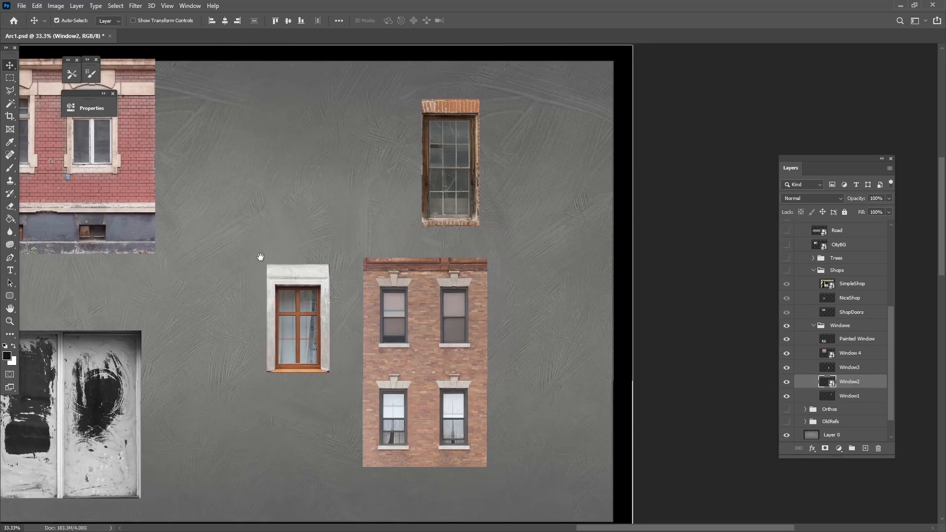
{"action": "left_click_drag", "start_coordinate": [135, 205], "coordinate": [367, 261]}
{"action": "left_click_drag", "start_coordinate": [327, 232], "coordinate": [430, 251]}
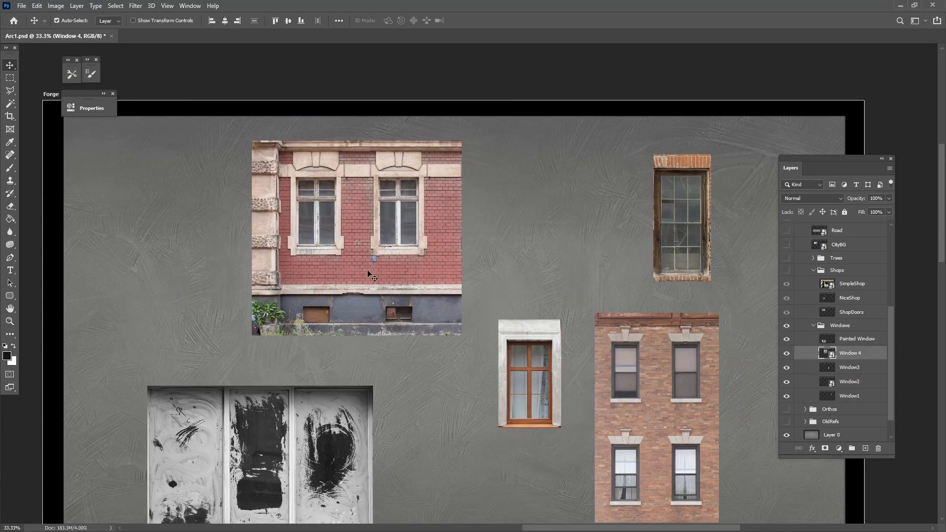
Outline the right-hand window of the Window 4 photo with the Polygonal Lasso, including its stone surround, lintel band and sill
{"action": "key", "text": "ctrl+plus"}
{"action": "key", "text": "ctrl+plus"}
{"action": "key", "text": "ctrl+plus"}
{"action": "mouse_move", "coordinate": [224, 181]}
{"action": "left_mouse_down"}
{"action": "mouse_move", "coordinate": [349, 342]}
{"action": "mouse_move", "coordinate": [349, 360]}
{"action": "left_mouse_up"}
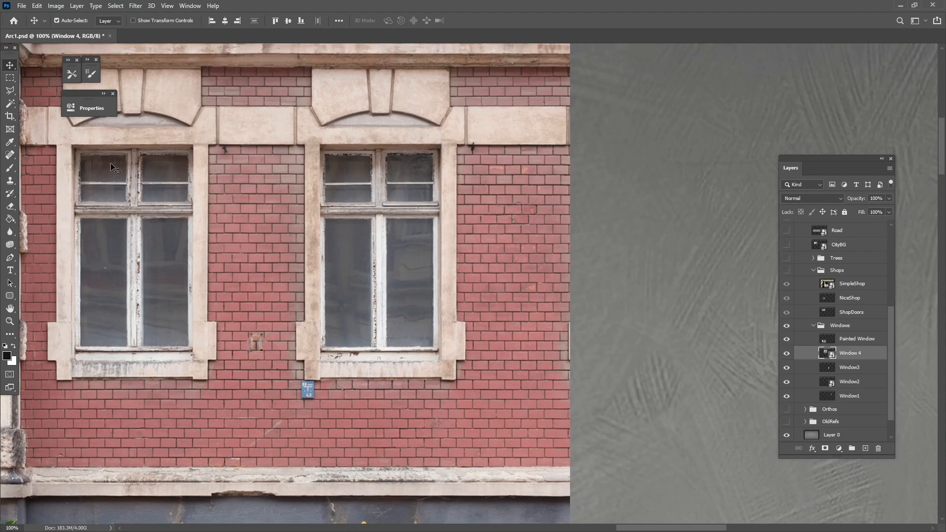
{"action": "left_click", "coordinate": [14, 95]}
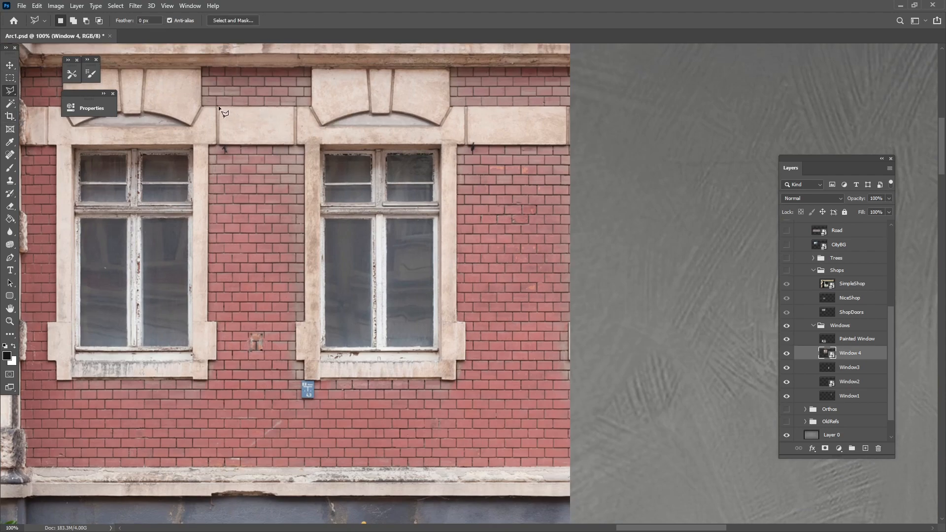
{"action": "left_click", "coordinate": [217, 145]}
{"action": "left_click", "coordinate": [304, 146]}
{"action": "left_click", "coordinate": [303, 361]}
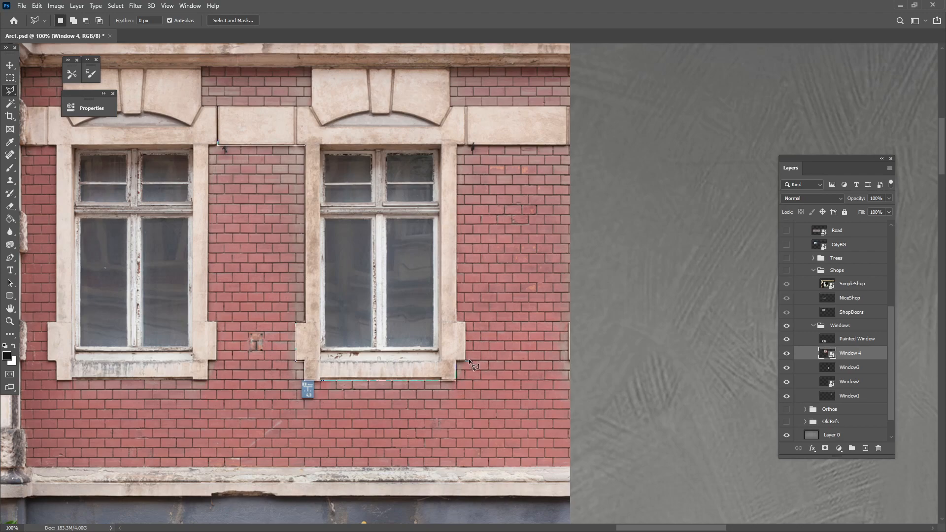
{"action": "left_click", "coordinate": [461, 317]}
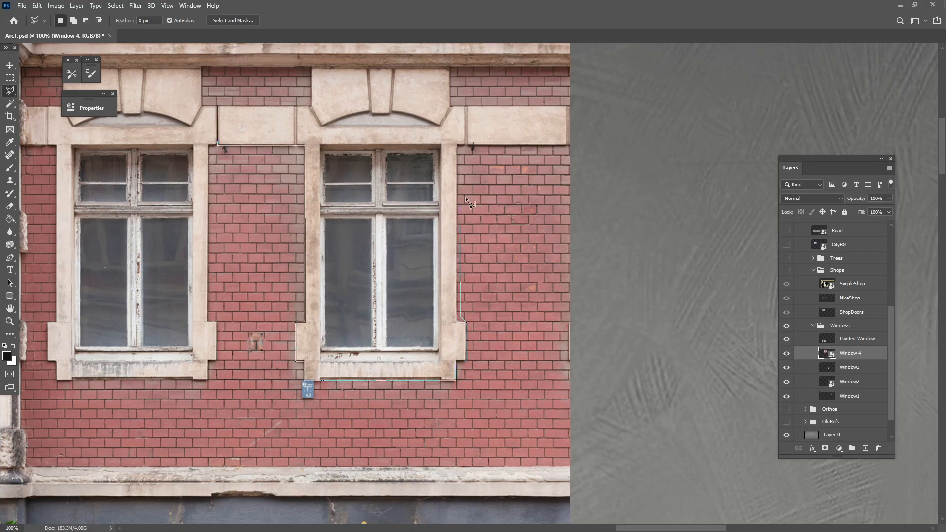
{"action": "left_click", "coordinate": [456, 320]}
{"action": "left_click", "coordinate": [455, 145]}
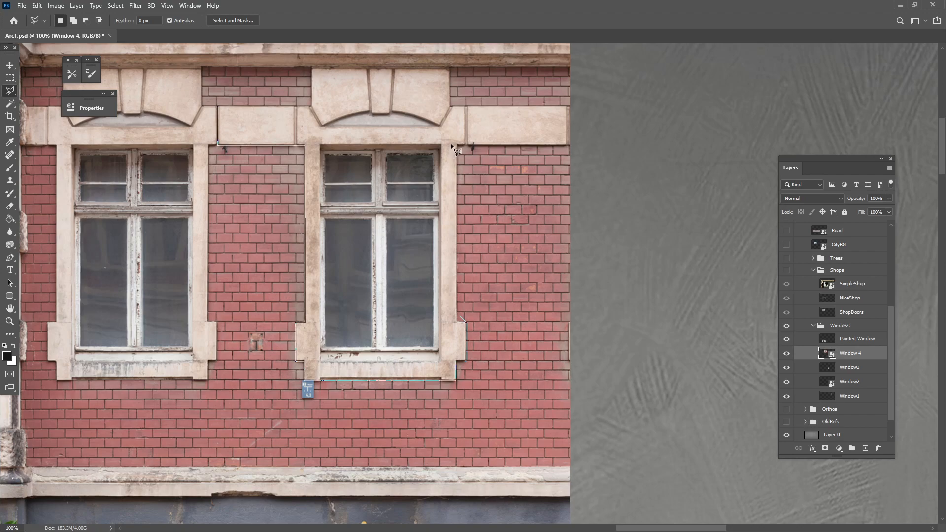
{"action": "left_click", "coordinate": [565, 105]}
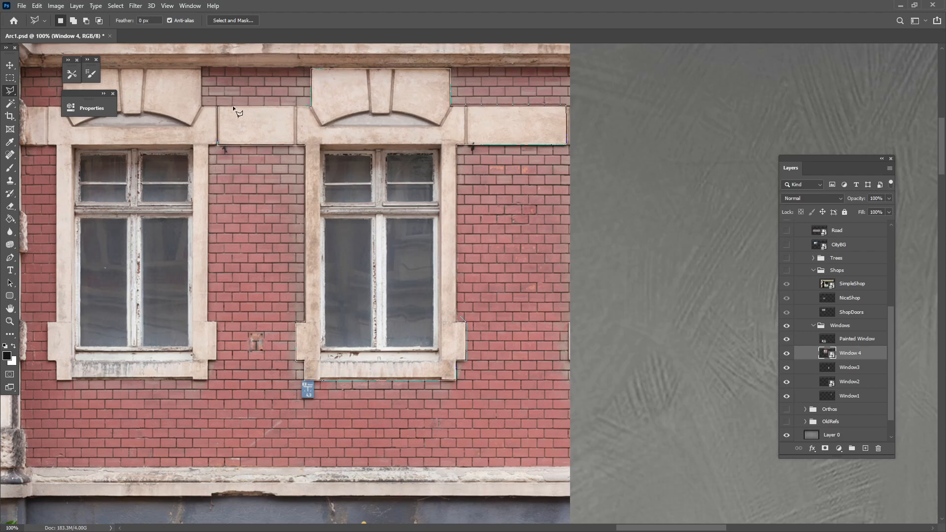
{"action": "left_click", "coordinate": [219, 106]}
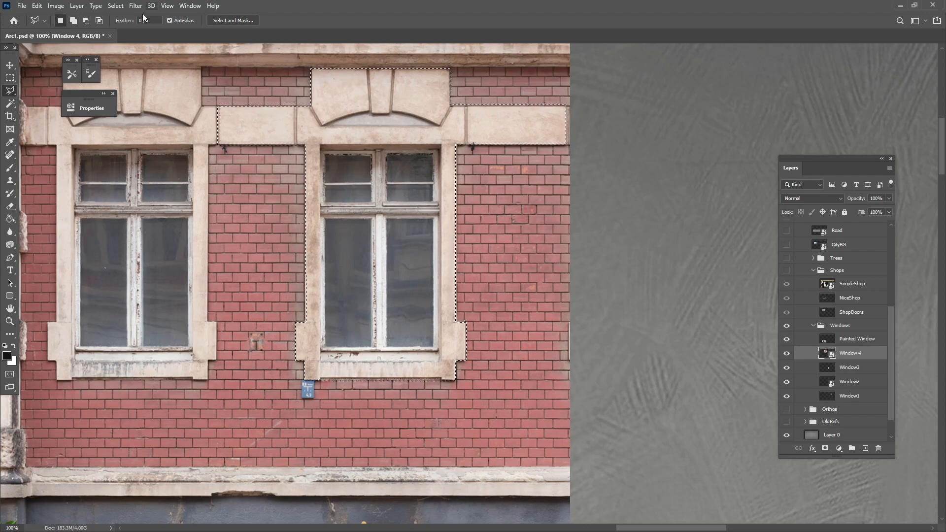
Invert the selection, rasterize Window 4 and delete the surrounding facade, keeping only the outlined window with its stonework
{"action": "left_click", "coordinate": [123, 8]}
{"action": "left_click", "coordinate": [139, 44]}
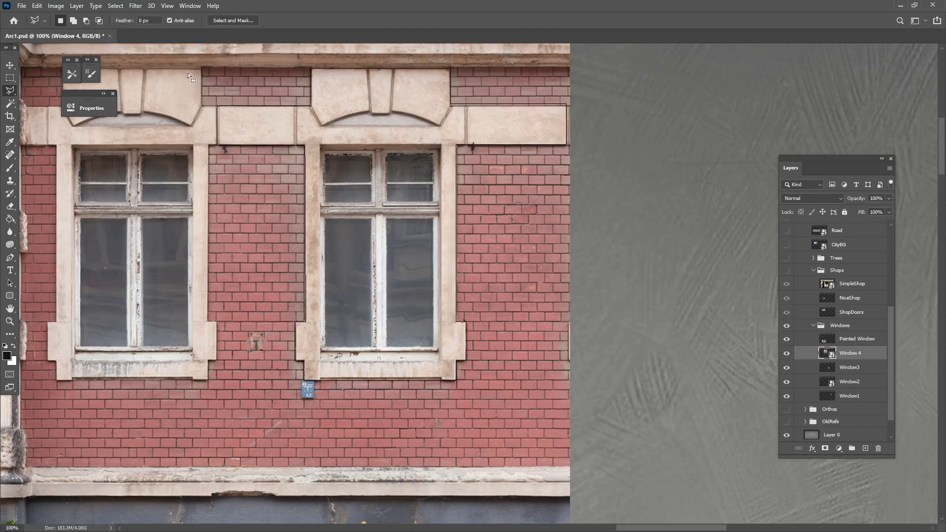
{"action": "key", "text": "Delete"}
{"action": "left_click", "coordinate": [460, 201]}
{"action": "right_click", "coordinate": [875, 354]}
{"action": "left_click", "coordinate": [808, 288]}
{"action": "key", "text": "Delete"}
{"action": "key", "text": "ctrl+d"}
Move the trimmed Window 4 down beside Window3
{"action": "left_click", "coordinate": [10, 66]}
{"action": "key", "text": "ctrl+minus"}
{"action": "key", "text": "ctrl+minus"}
{"action": "key", "text": "ctrl+minus"}
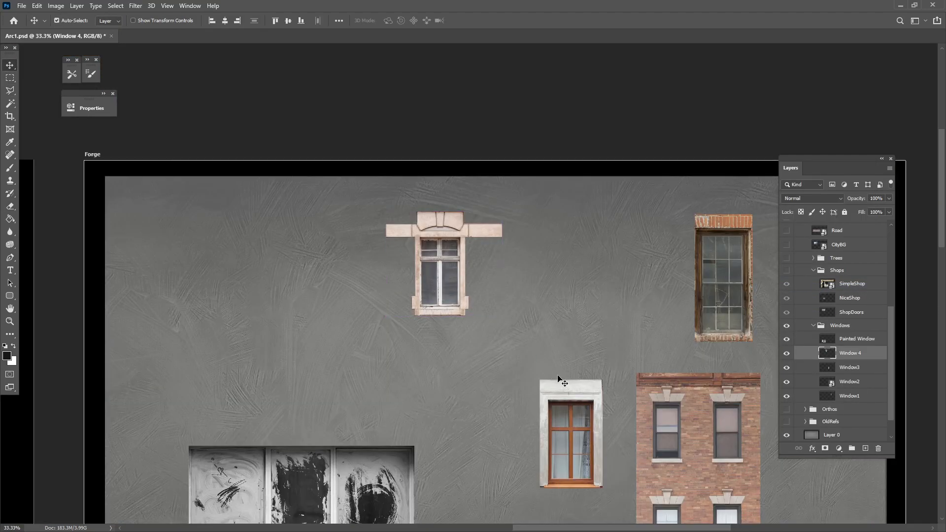
{"action": "left_click_drag", "start_coordinate": [586, 410], "coordinate": [498, 314]}
{"action": "left_click_drag", "start_coordinate": [389, 168], "coordinate": [416, 303]}
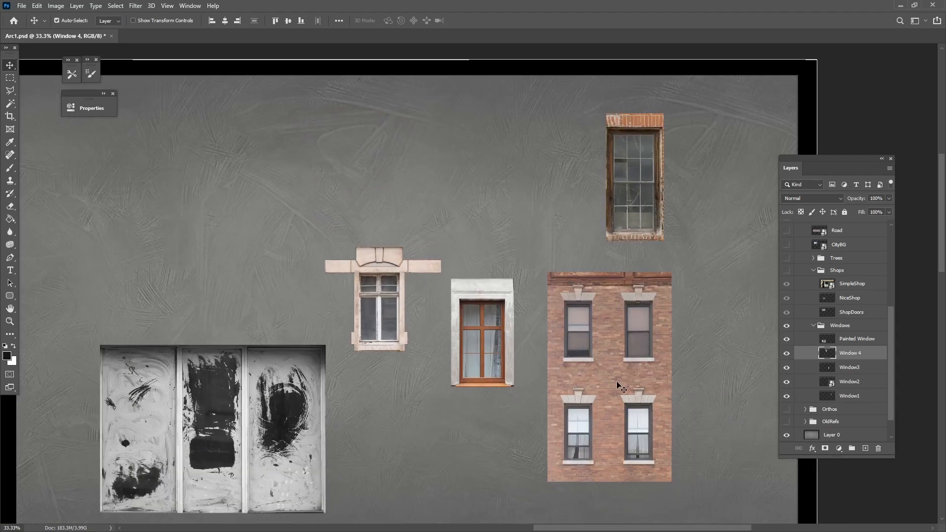
Move Window2 to the artboard's upper left above the painted window, and line up Window3 and Window 4 beside Window1
{"action": "left_click_drag", "start_coordinate": [634, 380], "coordinate": [219, 212]}
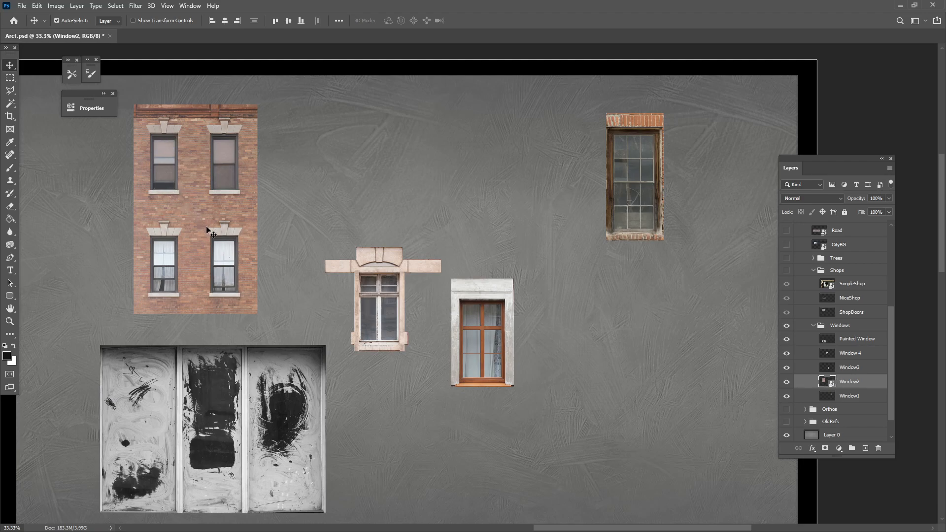
{"action": "left_click_drag", "start_coordinate": [205, 229], "coordinate": [184, 227]}
{"action": "left_click_drag", "start_coordinate": [195, 274], "coordinate": [164, 267]}
{"action": "left_click_drag", "start_coordinate": [485, 330], "coordinate": [572, 172]}
{"action": "left_click_drag", "start_coordinate": [391, 310], "coordinate": [489, 186]}
{"action": "left_click_drag", "start_coordinate": [497, 242], "coordinate": [411, 316]}
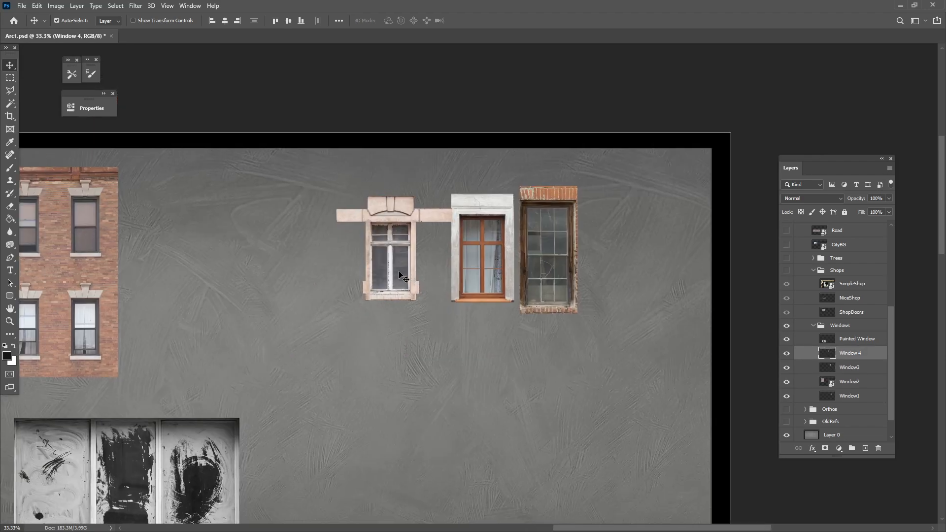
Scale the Painted Window layer to make it slightly narrower and shorter
{"action": "left_click_drag", "start_coordinate": [279, 379], "coordinate": [318, 326]}
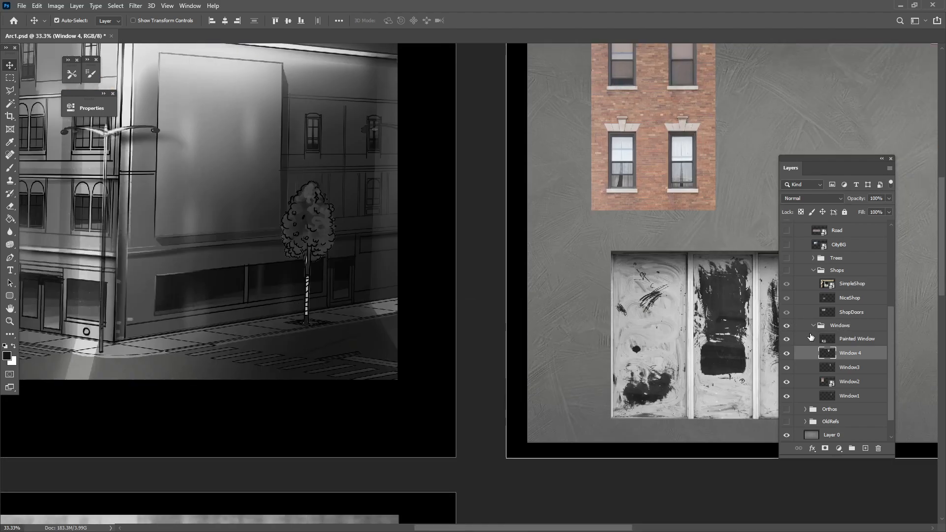
{"action": "mouse_move", "coordinate": [833, 339]}
{"action": "left_mouse_down"}
{"action": "mouse_move", "coordinate": [635, 335]}
{"action": "mouse_move", "coordinate": [703, 338]}
{"action": "left_mouse_up"}
{"action": "left_click", "coordinate": [464, 200]}
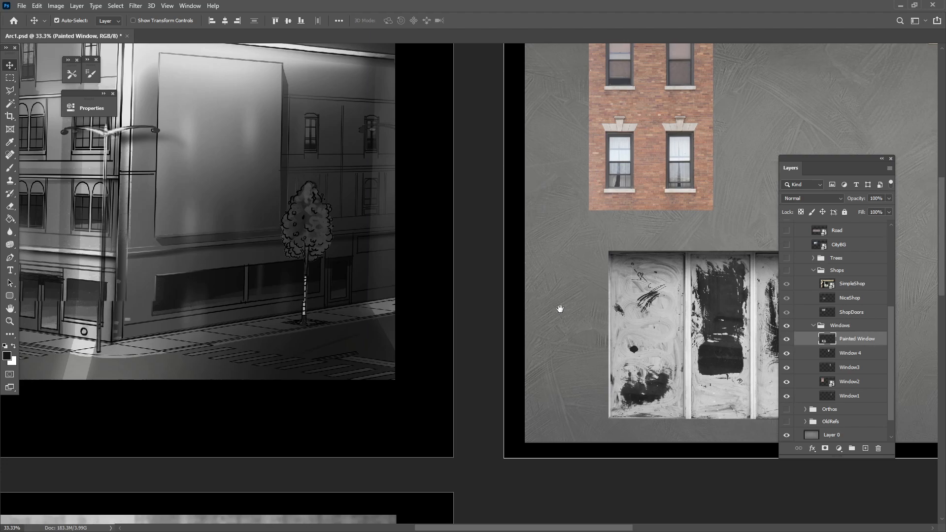
{"action": "scroll", "coordinate": [579, 318], "scroll_direction": "right", "scroll_amount": 5}
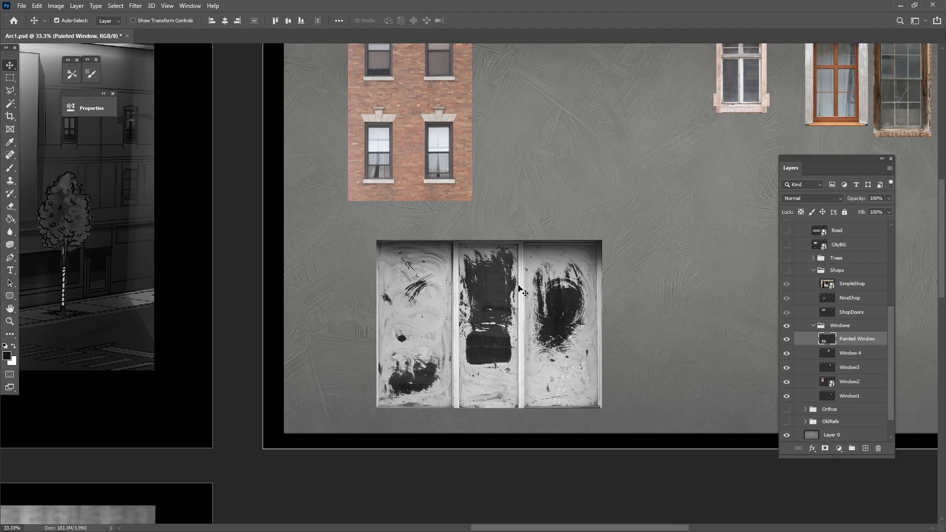
{"action": "key", "text": "ctrl+t"}
{"action": "mouse_move", "coordinate": [602, 327]}
{"action": "left_mouse_down"}
{"action": "mouse_move", "coordinate": [480, 326]}
{"action": "mouse_move", "coordinate": [533, 326]}
{"action": "left_mouse_up"}
{"action": "mouse_move", "coordinate": [450, 195]}
{"action": "left_mouse_down"}
{"action": "mouse_move", "coordinate": [446, 337]}
{"action": "mouse_move", "coordinate": [465, 348]}
{"action": "mouse_move", "coordinate": [455, 249]}
{"action": "left_mouse_up"}
{"action": "left_click_drag", "start_coordinate": [531, 329], "coordinate": [576, 330]}
{"action": "key", "text": "Return"}
Move Window 4 slightly left and down away from Window3, and desaturate it
{"action": "left_click_drag", "start_coordinate": [652, 315], "coordinate": [425, 365]}
{"action": "left_click_drag", "start_coordinate": [508, 274], "coordinate": [489, 352]}
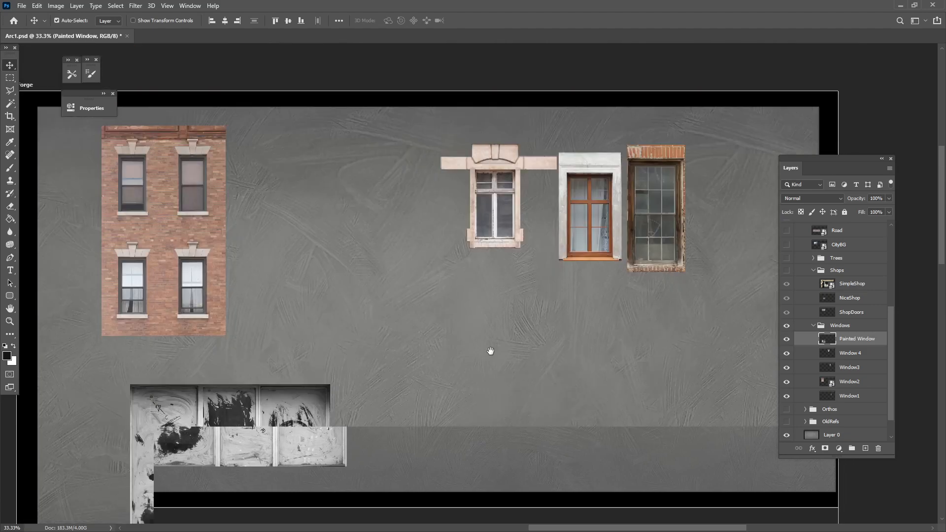
{"action": "left_click_drag", "start_coordinate": [485, 206], "coordinate": [454, 219]}
{"action": "left_click", "coordinate": [57, 6]}
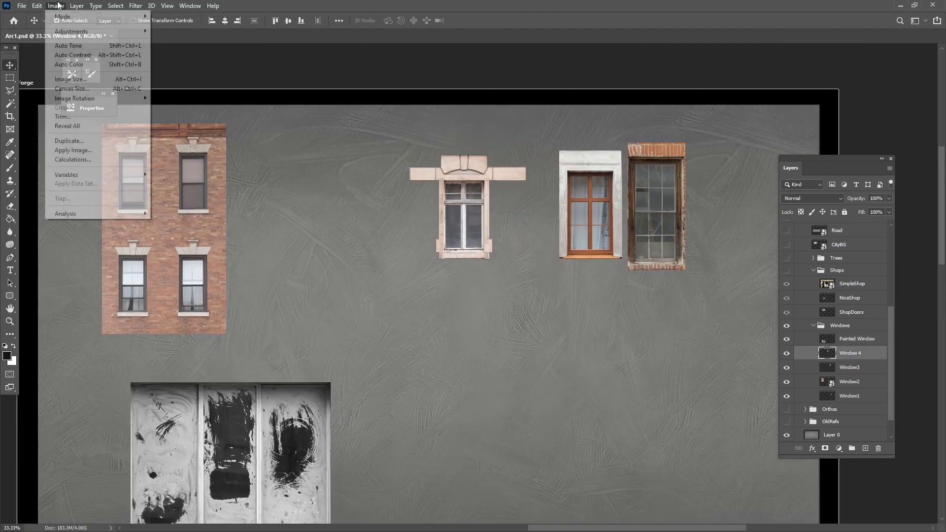
{"action": "mouse_move", "coordinate": [132, 39]}
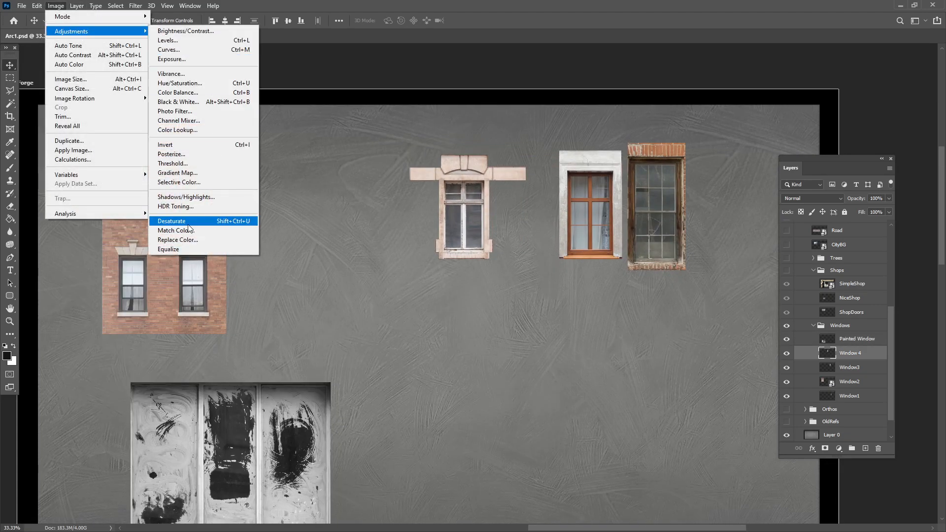
{"action": "left_click", "coordinate": [187, 220]}
Desaturate Window3 and place it between Window 4 and Window1
{"action": "left_click_drag", "start_coordinate": [596, 236], "coordinate": [593, 267]}
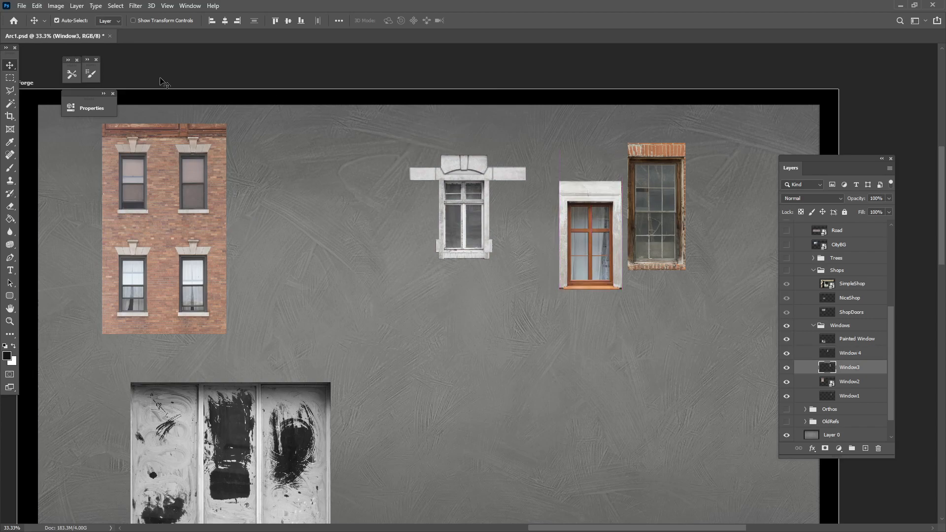
{"action": "left_click", "coordinate": [56, 6]}
{"action": "mouse_move", "coordinate": [114, 34]}
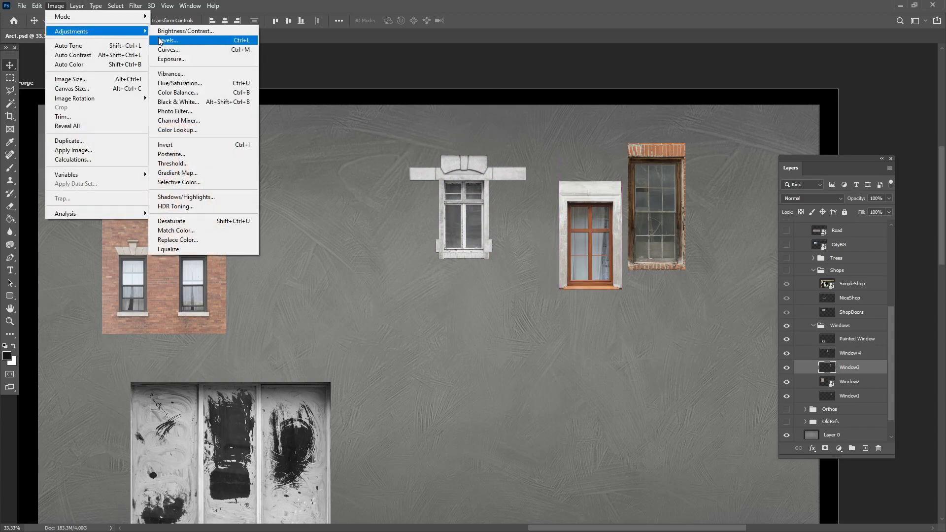
{"action": "left_click", "coordinate": [207, 221]}
{"action": "left_click_drag", "start_coordinate": [590, 253], "coordinate": [566, 225]}
Nudge Window1 slightly left and desaturate it
{"action": "left_click_drag", "start_coordinate": [682, 203], "coordinate": [674, 204]}
{"action": "left_click", "coordinate": [55, 5]}
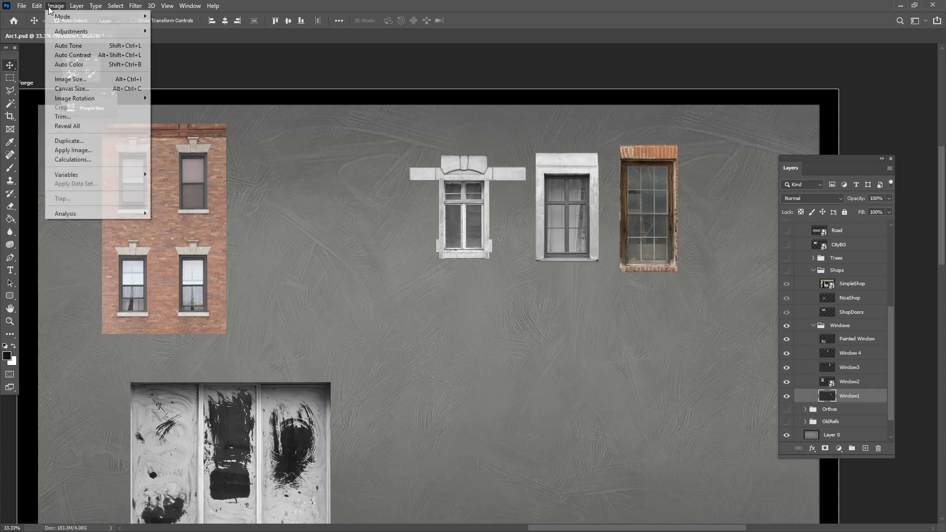
{"action": "mouse_move", "coordinate": [84, 32]}
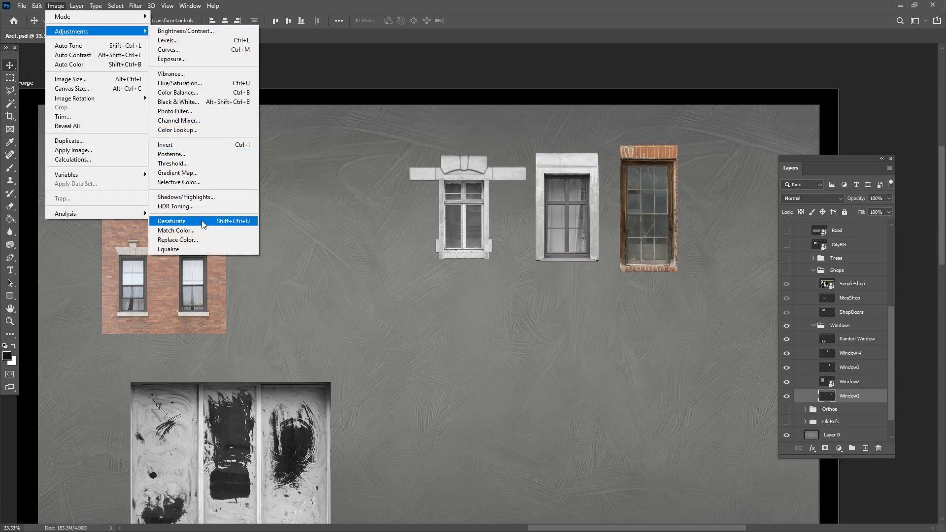
{"action": "left_click", "coordinate": [203, 222]}
Move Window1 close beside Window3 and scale it to 92.33% width and 88.77% height
{"action": "left_click_drag", "start_coordinate": [675, 241], "coordinate": [658, 232]}
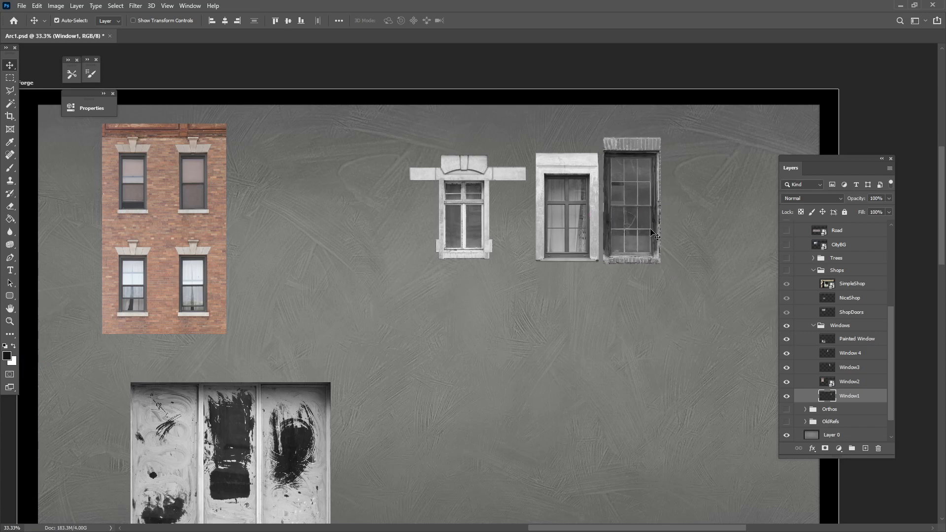
{"action": "key", "text": "ctrl+t"}
{"action": "left_click_drag", "start_coordinate": [663, 137], "coordinate": [658, 151]}
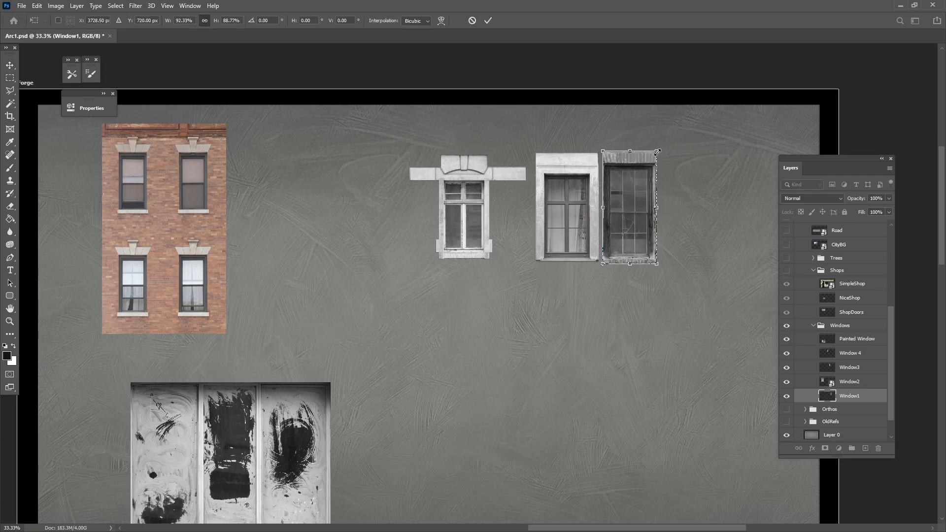
{"action": "key", "text": "Return"}
Enlarge Window 4 slightly with the rulers shown, and space it and Window1 out on either side of Window3
{"action": "mouse_move", "coordinate": [466, 233]}
{"action": "left_mouse_down"}
{"action": "mouse_move", "coordinate": [474, 217]}
{"action": "mouse_move", "coordinate": [477, 229]}
{"action": "left_mouse_up"}
{"action": "key", "text": "ctrl+r"}
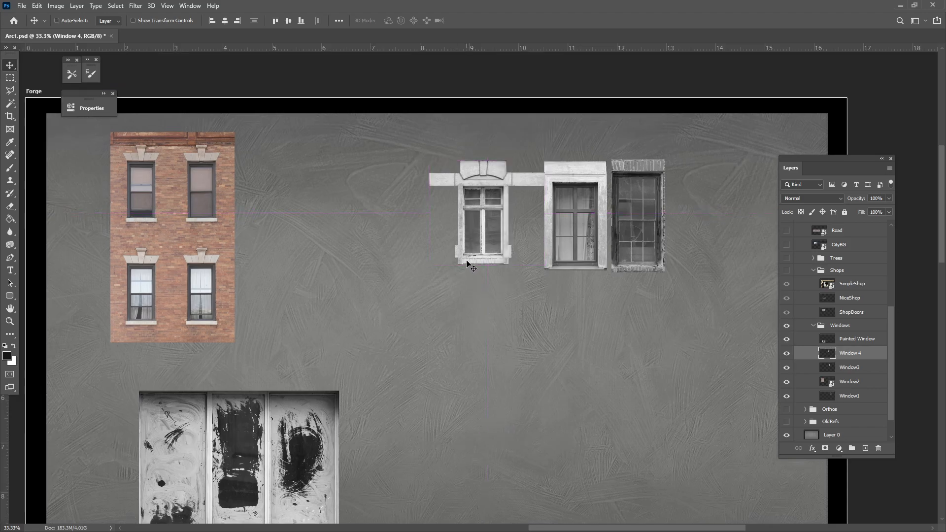
{"action": "key", "text": "ctrl+t"}
{"action": "left_click_drag", "start_coordinate": [430, 266], "coordinate": [420, 277]}
{"action": "key", "text": "Return"}
{"action": "mouse_move", "coordinate": [465, 250]}
{"action": "left_mouse_down"}
{"action": "mouse_move", "coordinate": [434, 247]}
{"action": "mouse_move", "coordinate": [455, 245]}
{"action": "left_mouse_up"}
{"action": "left_click_drag", "start_coordinate": [653, 233], "coordinate": [678, 233]}
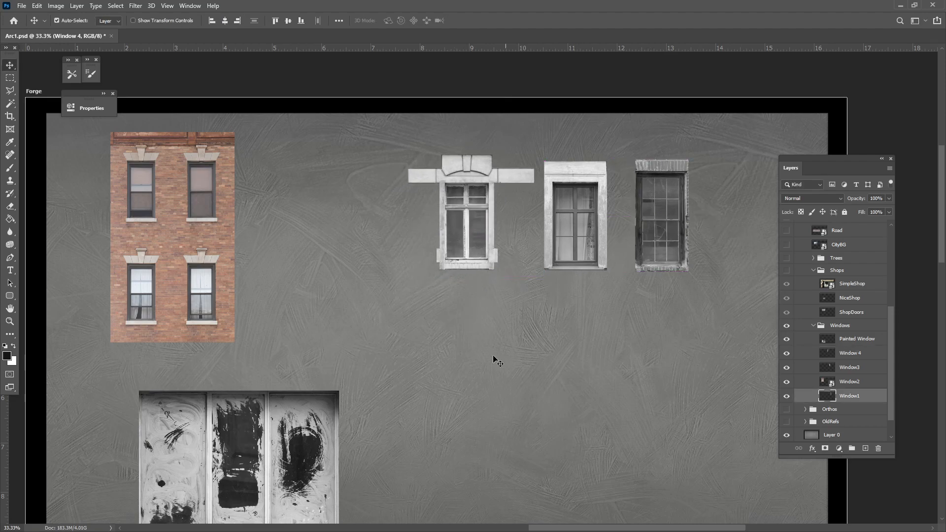
Examine the building's windows on the Assembly artboard against the window textures on the Forge artboard
{"action": "left_click_drag", "start_coordinate": [180, 405], "coordinate": [356, 353]}
{"action": "left_click_drag", "start_coordinate": [324, 390], "coordinate": [672, 360]}
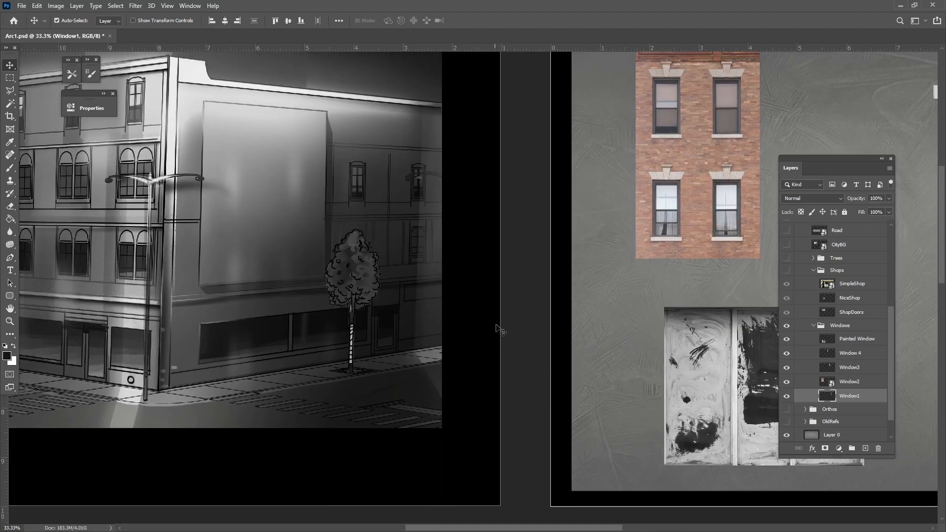
{"action": "scroll", "coordinate": [508, 365], "scroll_direction": "down", "scroll_amount": 1}
{"action": "mouse_move", "coordinate": [611, 331]}
{"action": "left_mouse_down"}
{"action": "mouse_move", "coordinate": [389, 365]}
{"action": "mouse_move", "coordinate": [611, 358]}
{"action": "left_mouse_up"}
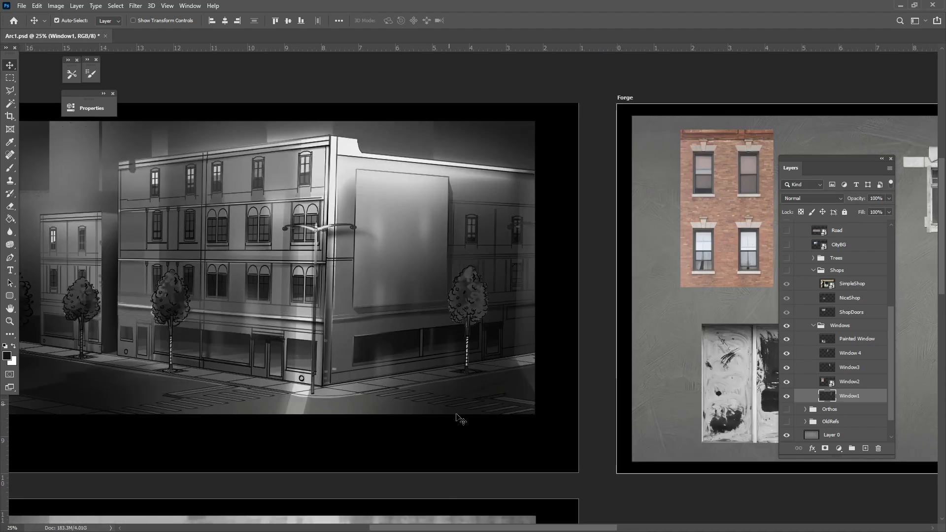
{"action": "left_click_drag", "start_coordinate": [266, 382], "coordinate": [364, 408]}
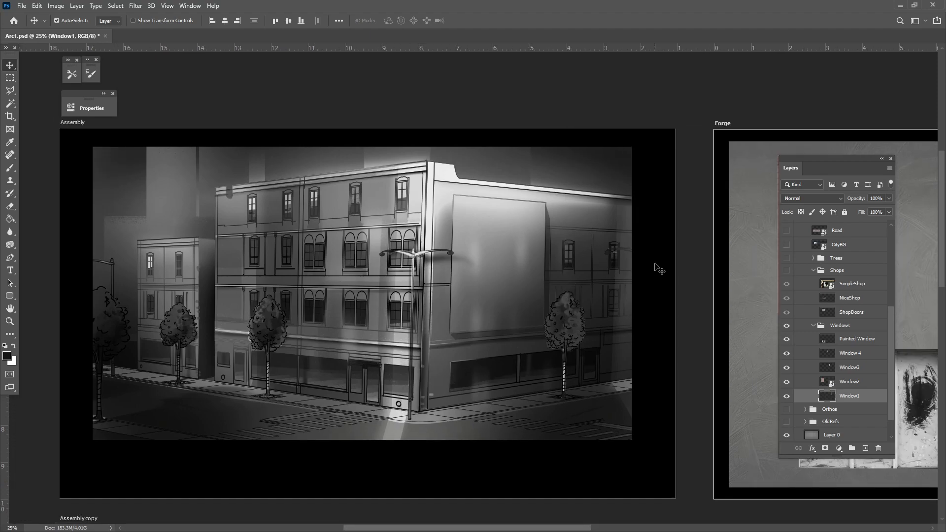
{"action": "left_click_drag", "start_coordinate": [663, 291], "coordinate": [376, 315]}
{"action": "left_click_drag", "start_coordinate": [598, 308], "coordinate": [492, 315]}
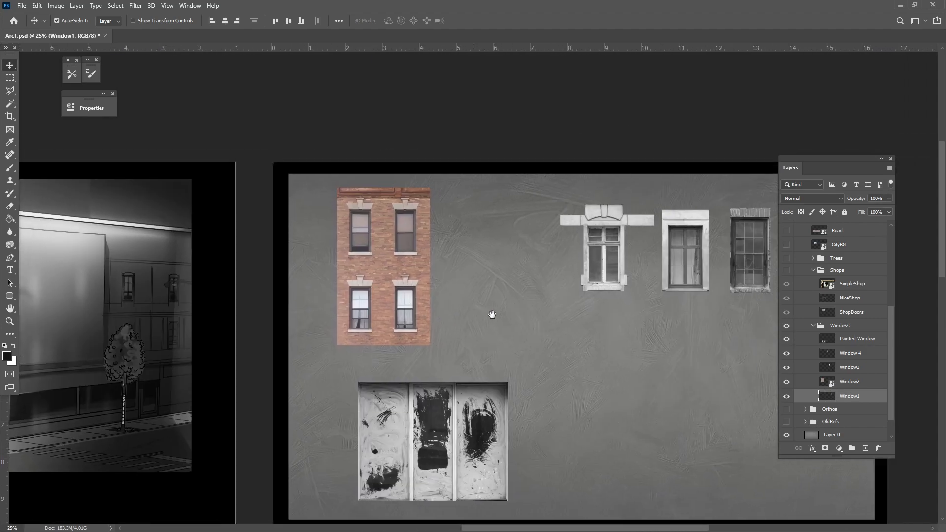